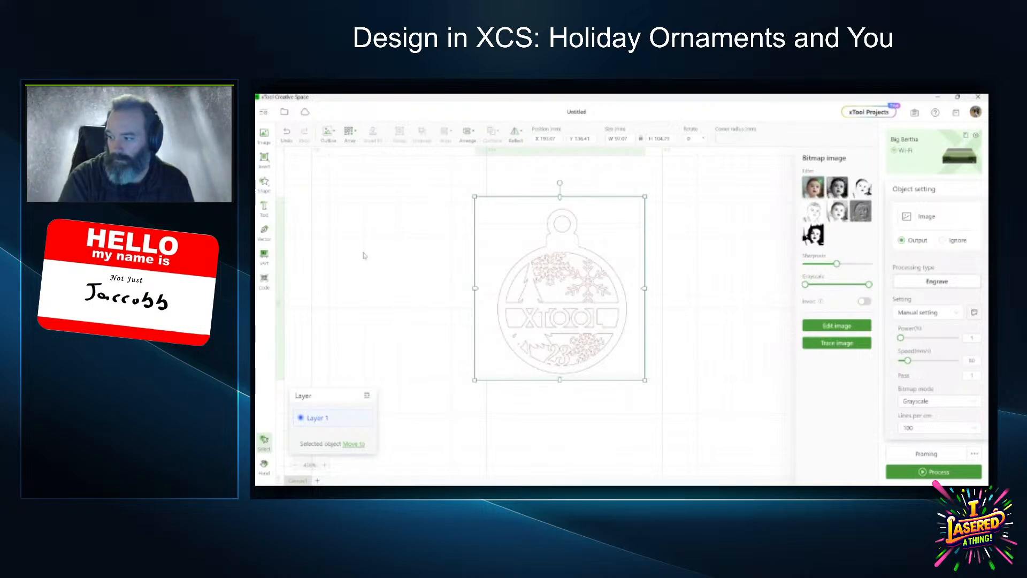
Draw a circle about 73.5 mm in diameter over the round body of the reference ornament.
click(264, 182)
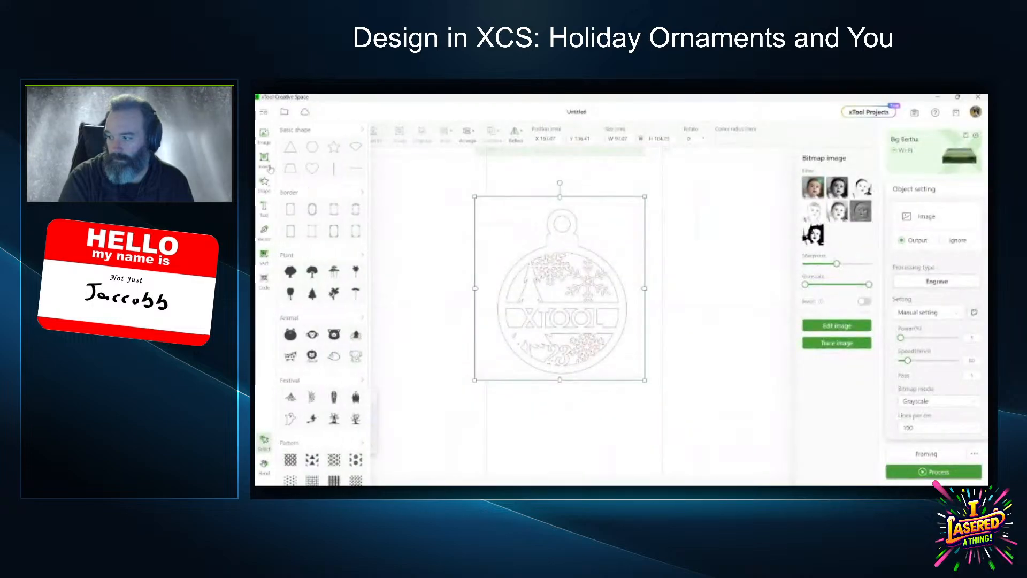
click(506, 249)
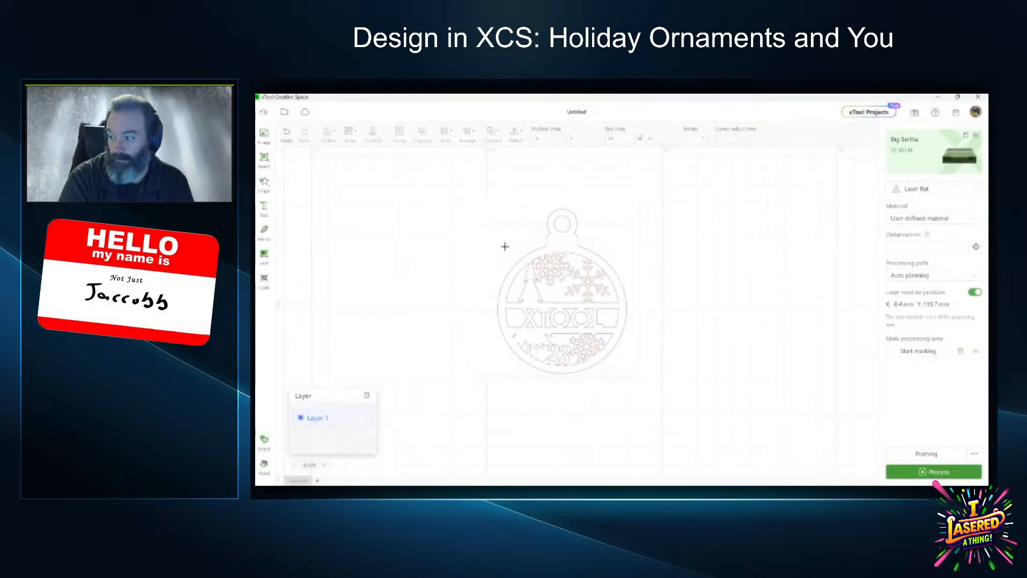
drag(500, 244, 628, 382)
drag(573, 310, 567, 306)
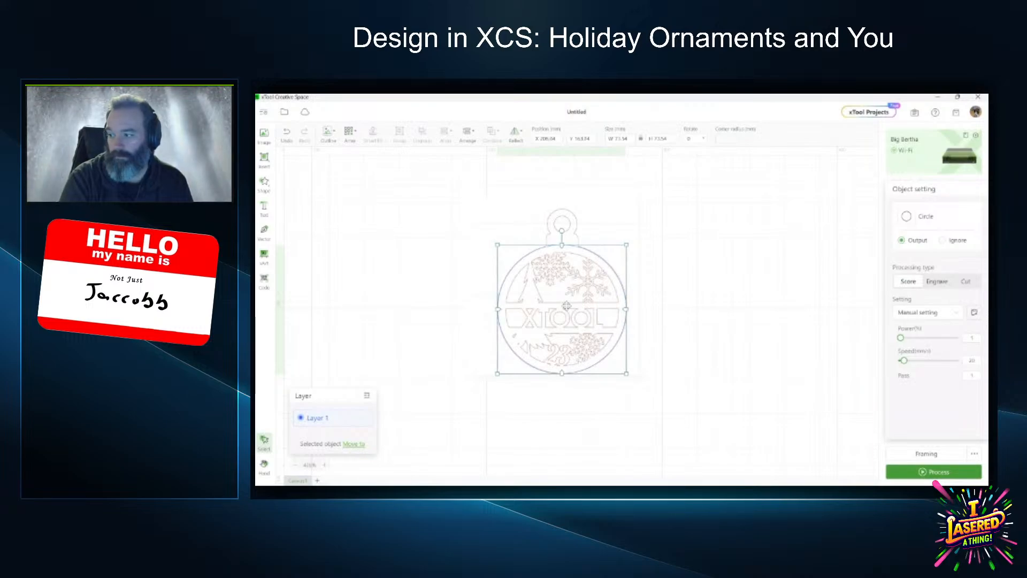
Move the reference ornament image off the drawn circle so it sits beside it.
drag(598, 237, 740, 244)
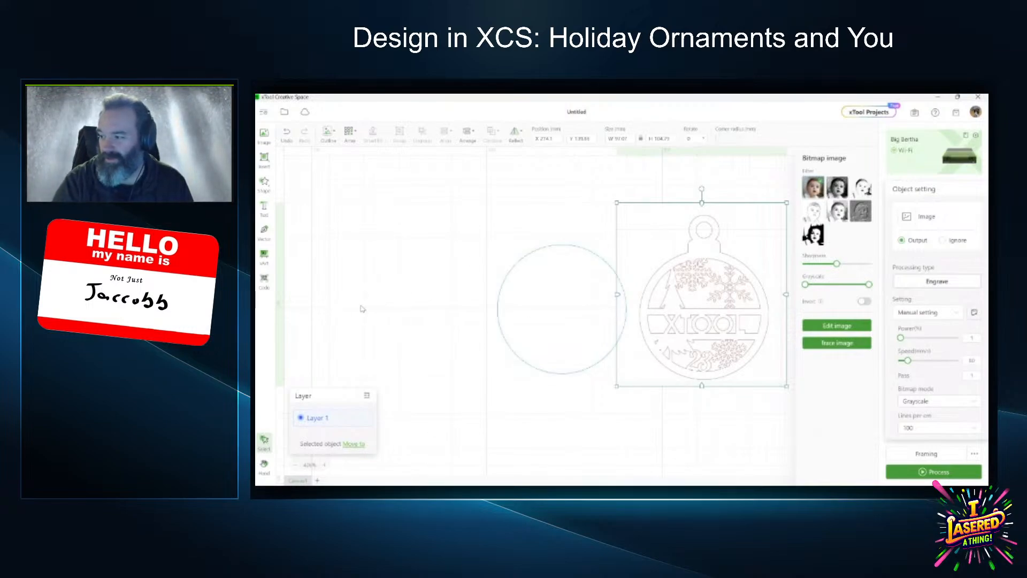
scroll(362, 307, down, 3)
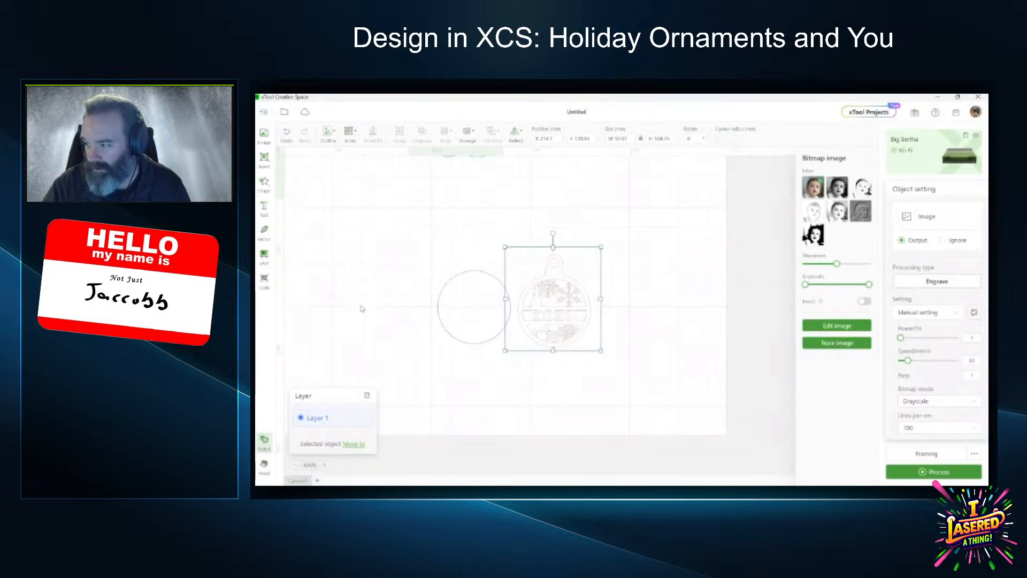
click(472, 324)
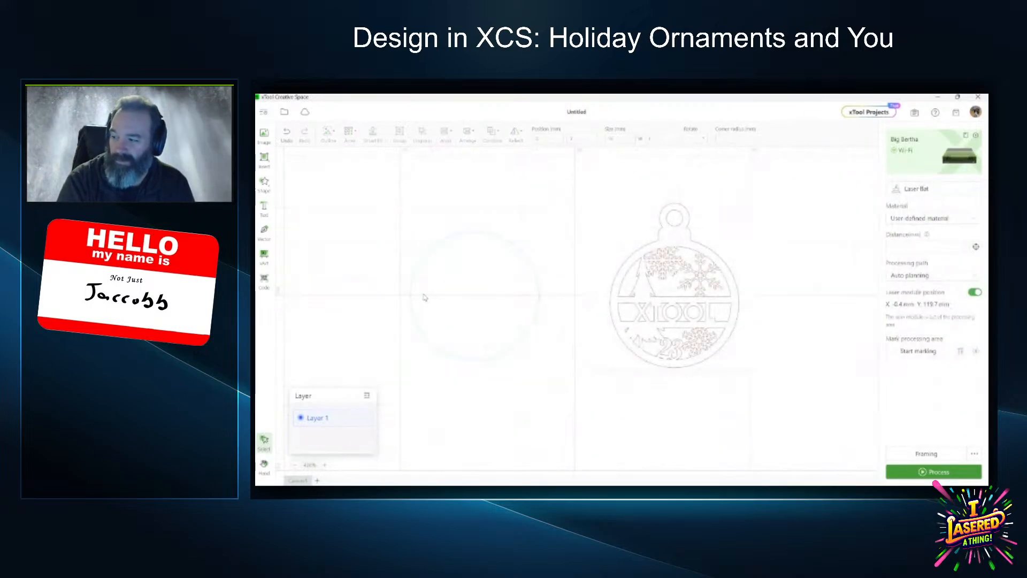
scroll(424, 298, up, 3)
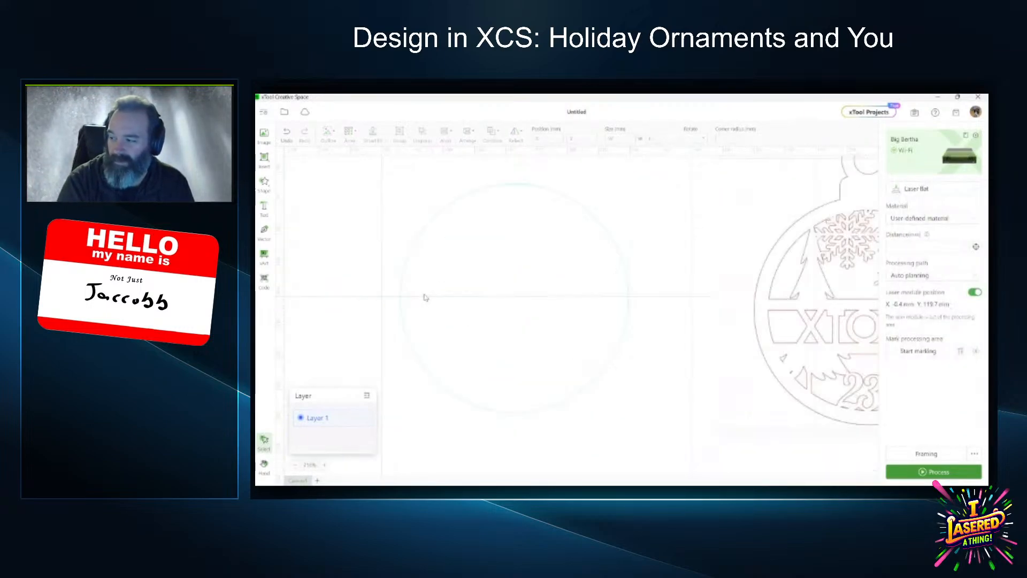
scroll(424, 297, down, 3)
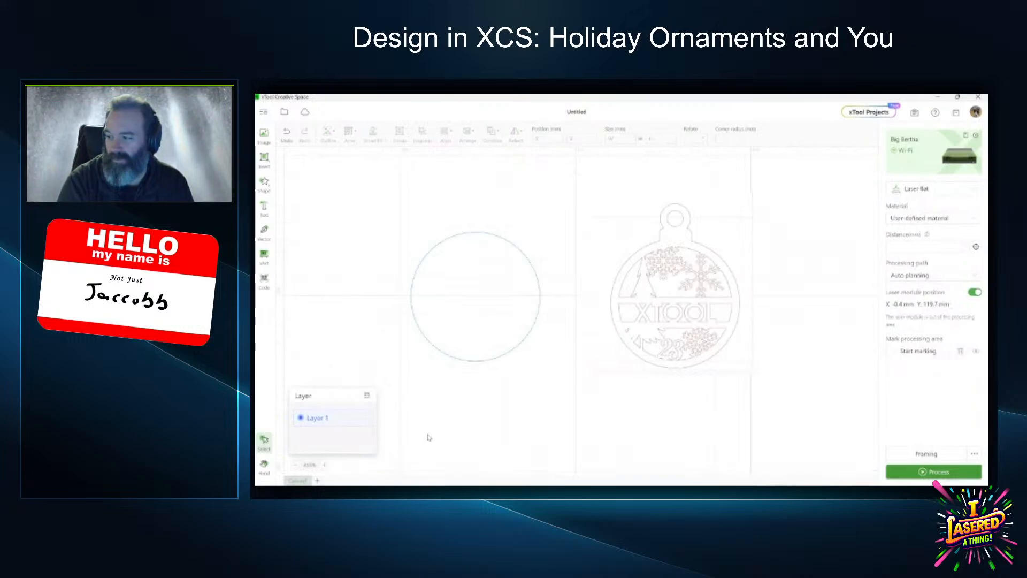
Duplicate the circle and scale the copy down to about 64 mm.
click(434, 310)
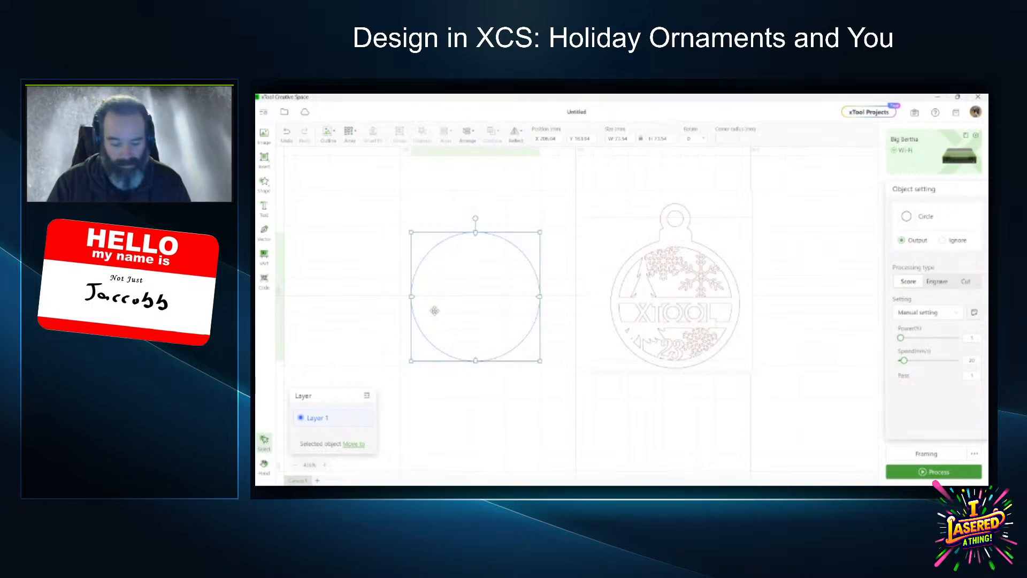
key(ctrl+v)
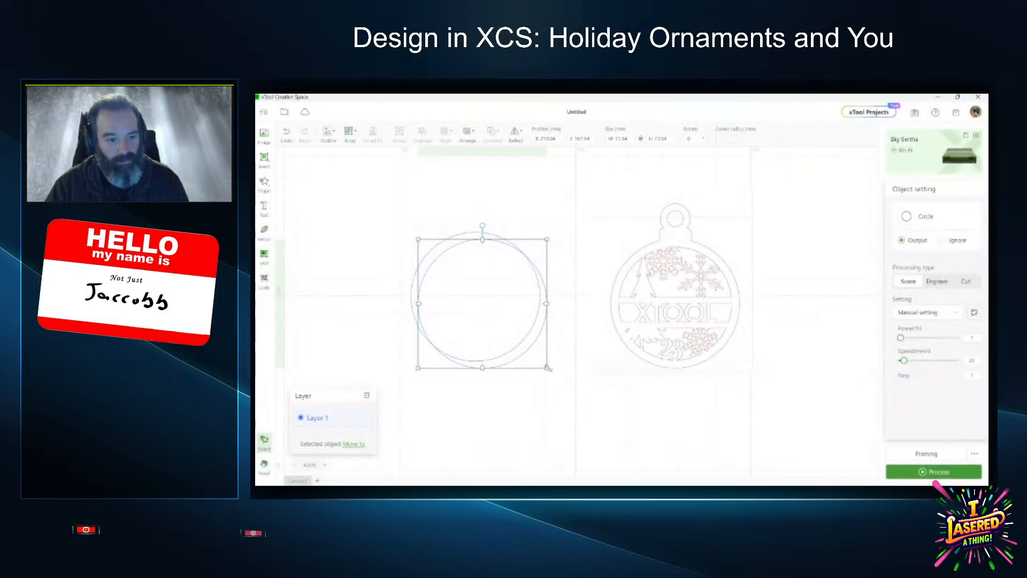
drag(548, 368, 527, 350)
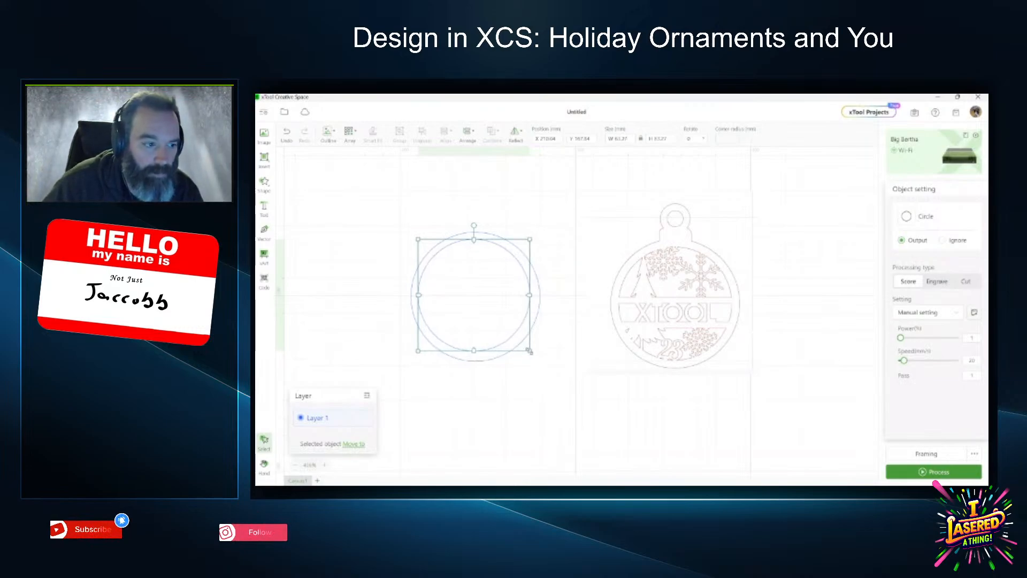
Center the two circles on each other both vertically and horizontally.
drag(374, 190, 558, 400)
click(443, 140)
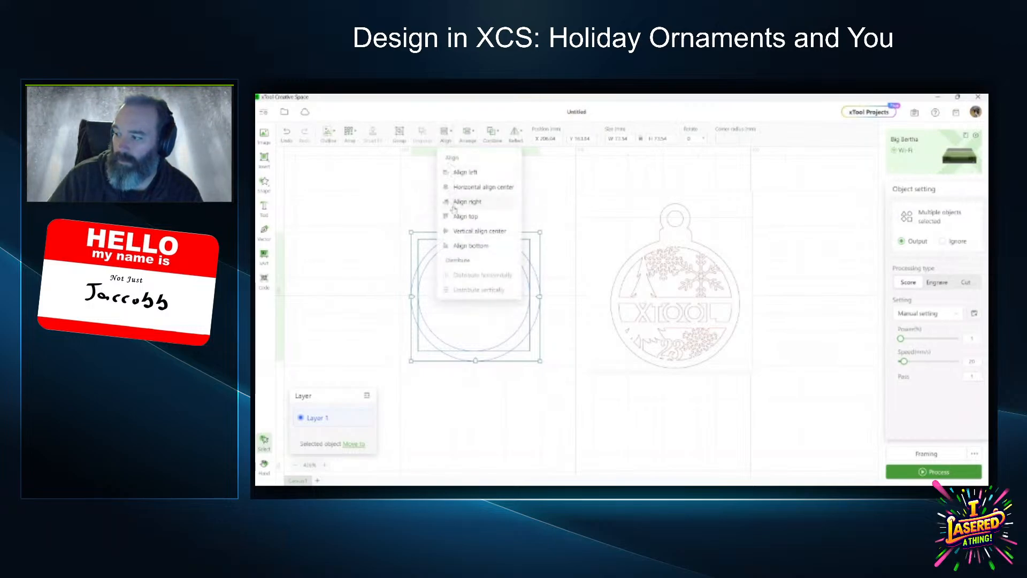
click(460, 231)
click(445, 140)
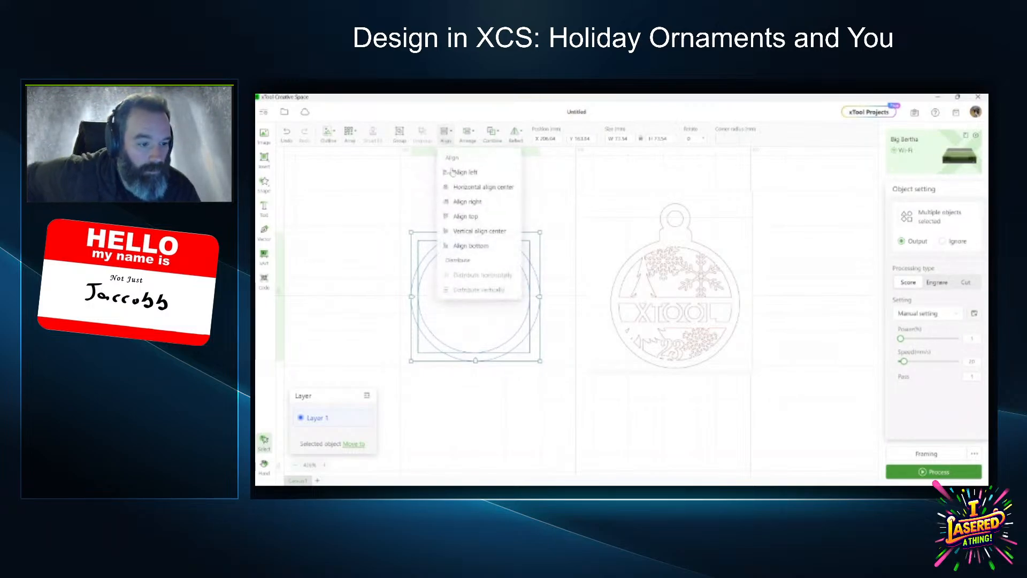
click(457, 187)
click(480, 363)
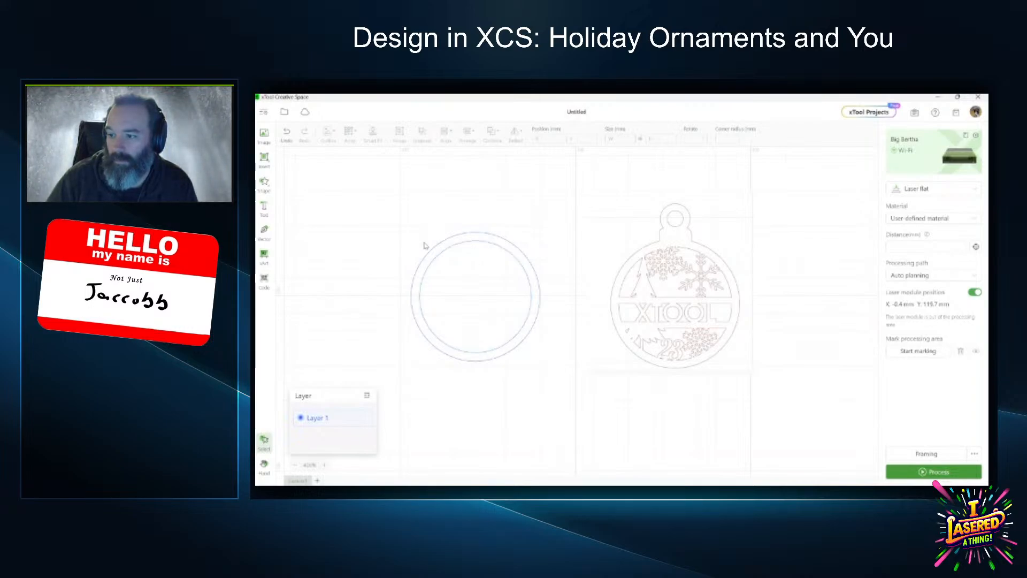
Set both circles' processing type to Engrave and try moving the inner circle, undoing that move.
drag(350, 223, 542, 383)
click(489, 138)
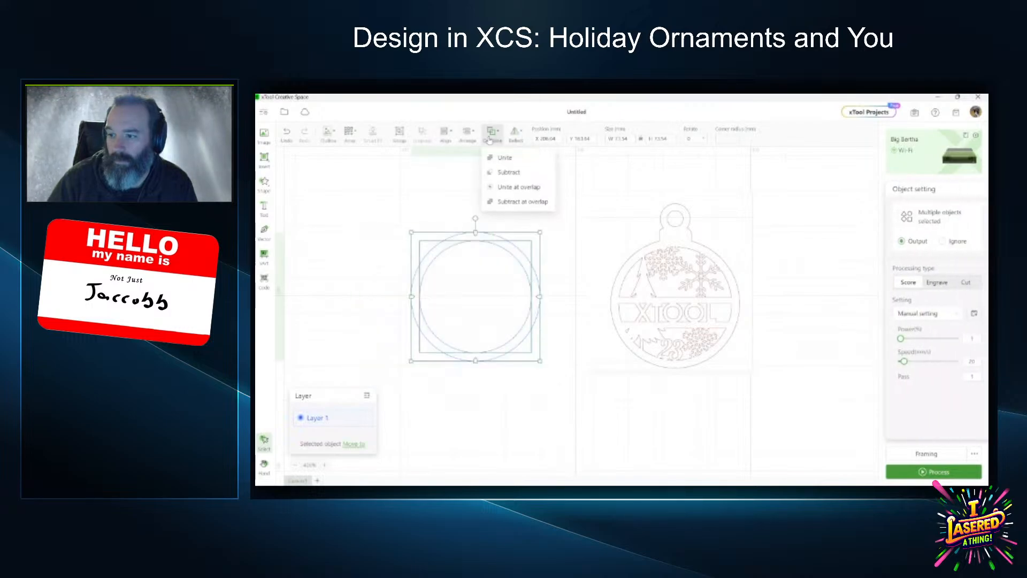
click(936, 284)
click(369, 260)
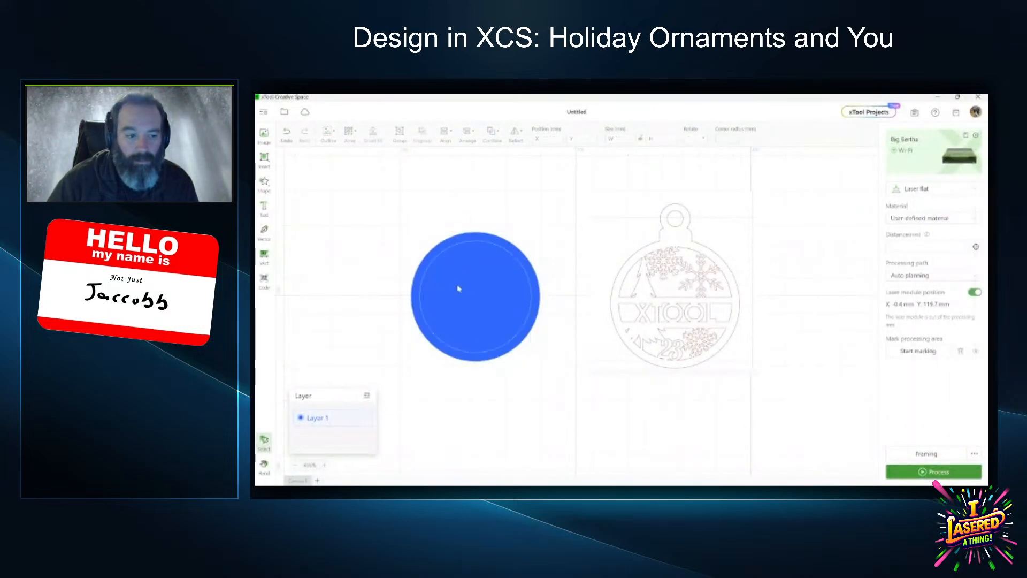
drag(481, 296, 493, 360)
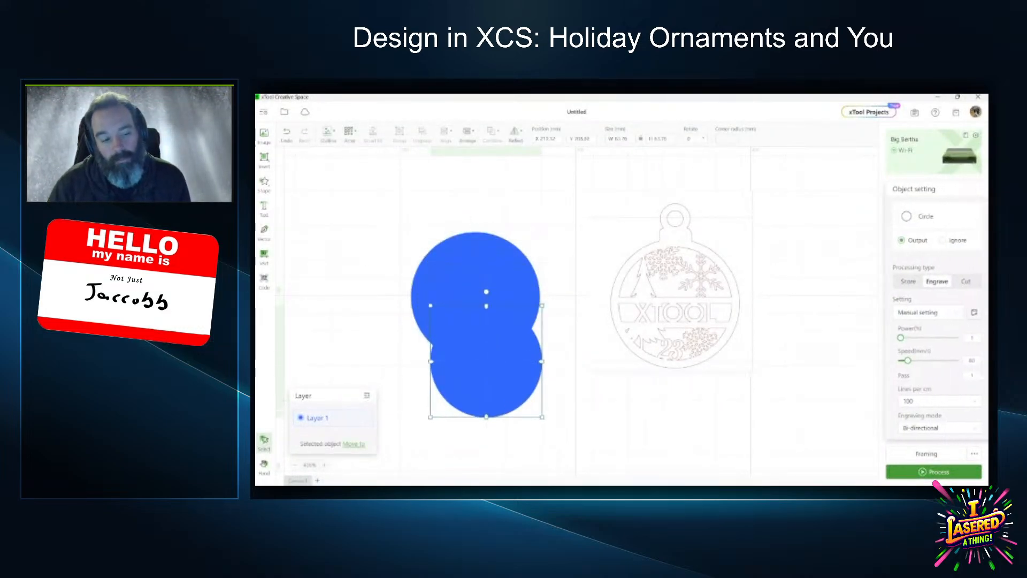
key(ctrl+z)
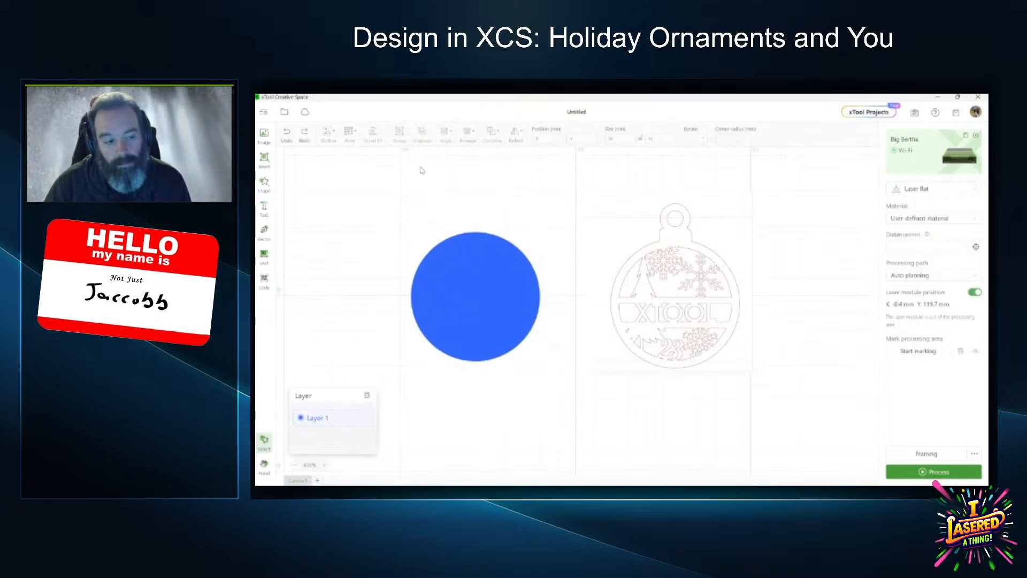
Subtract the inner circle from the outer circle to form a ring.
drag(390, 214, 575, 400)
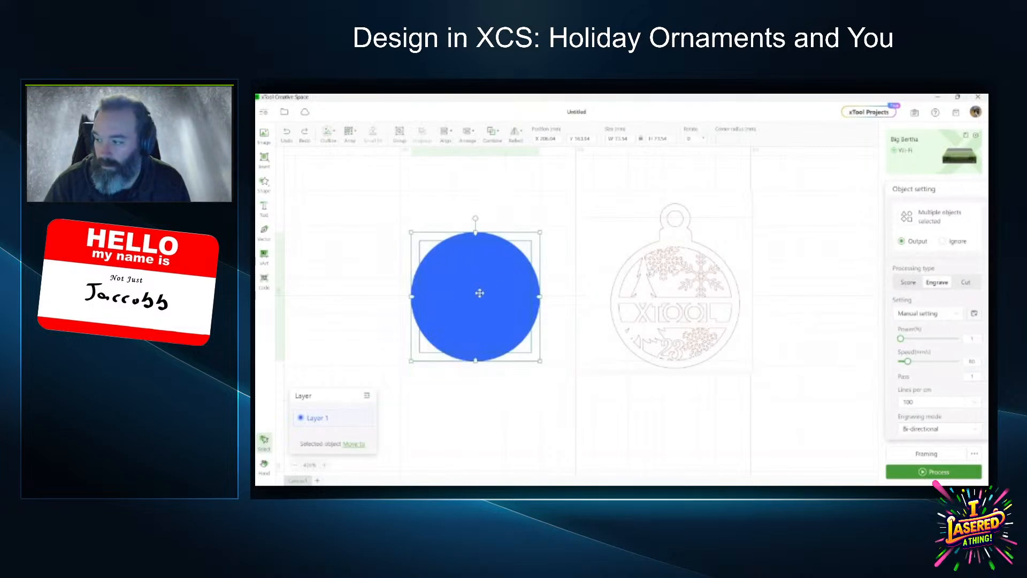
click(488, 135)
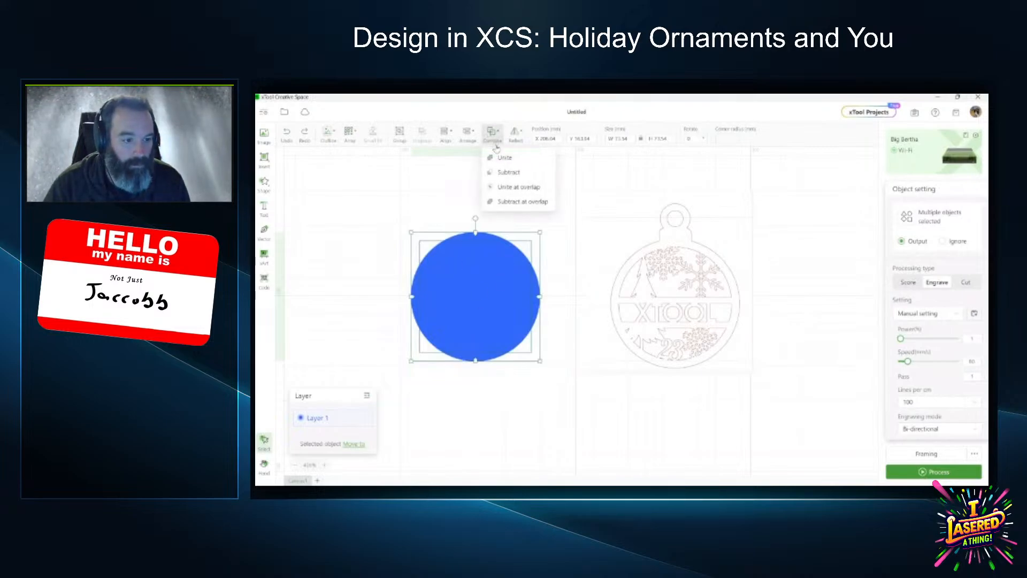
click(511, 172)
click(543, 397)
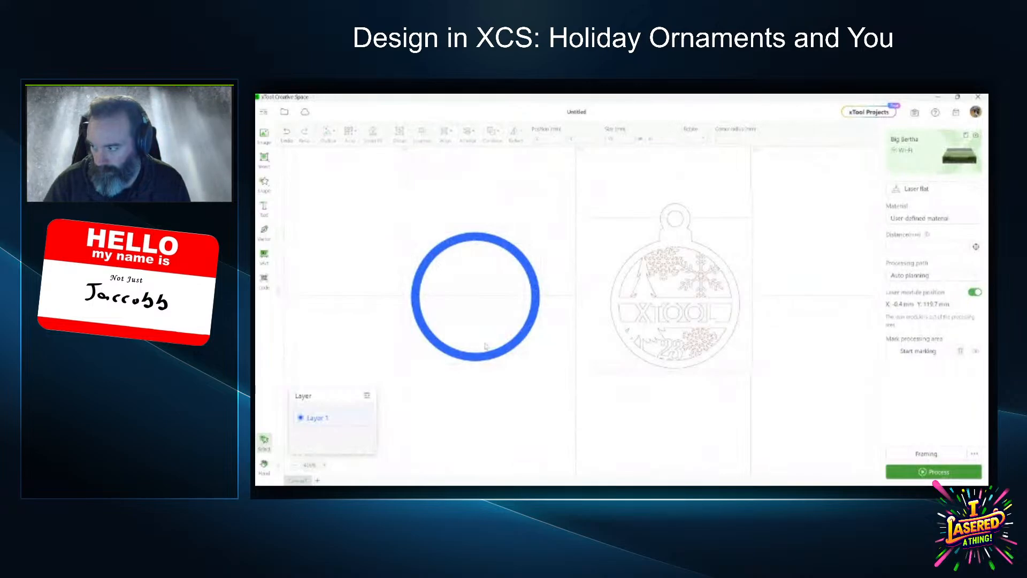
Set the ring's processing type to Cut.
click(474, 236)
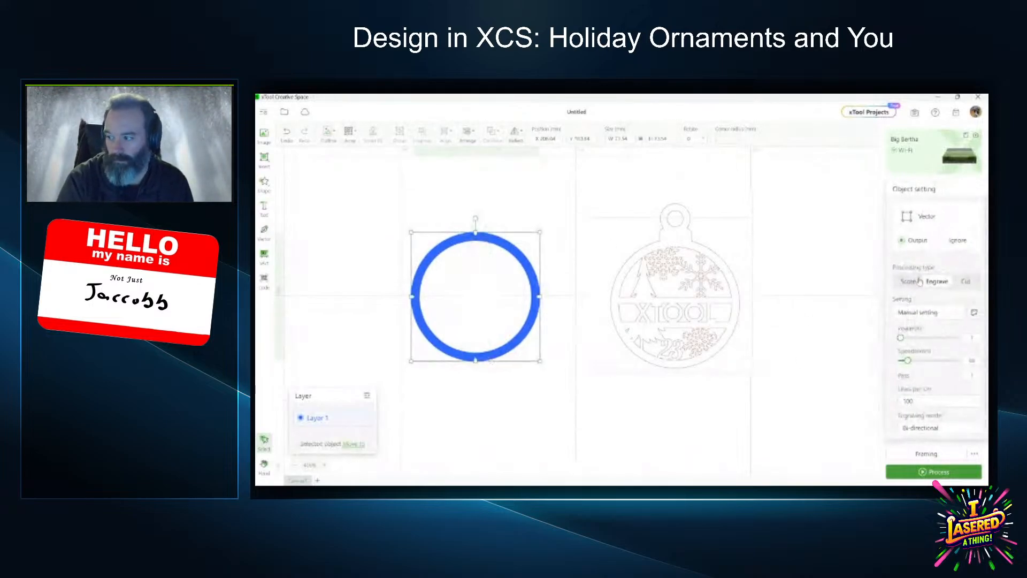
click(965, 281)
click(615, 382)
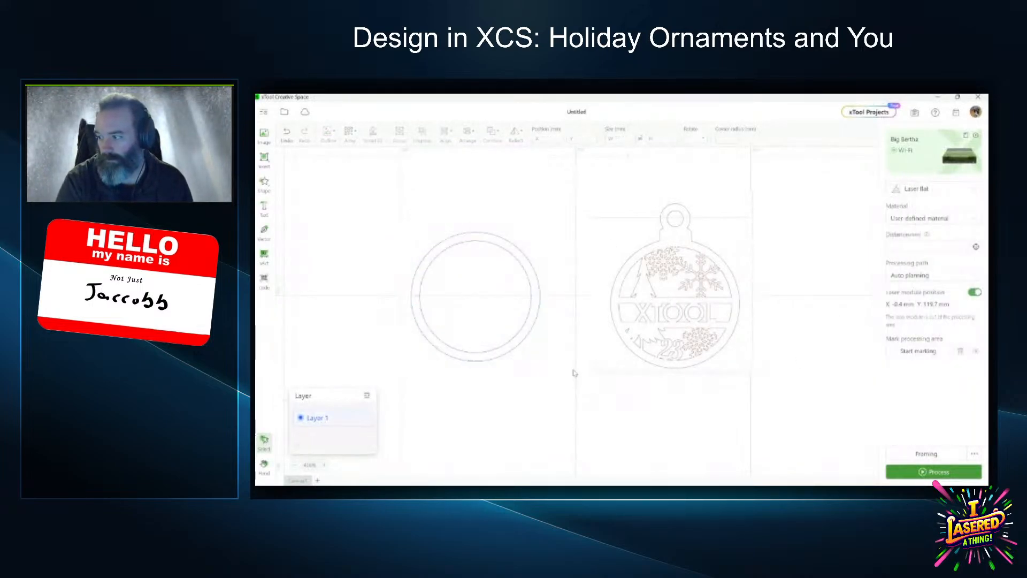
Draw a rectangle about 15.5 by 9.5 mm overlapping the ring's upper edge and round its corners.
click(265, 161)
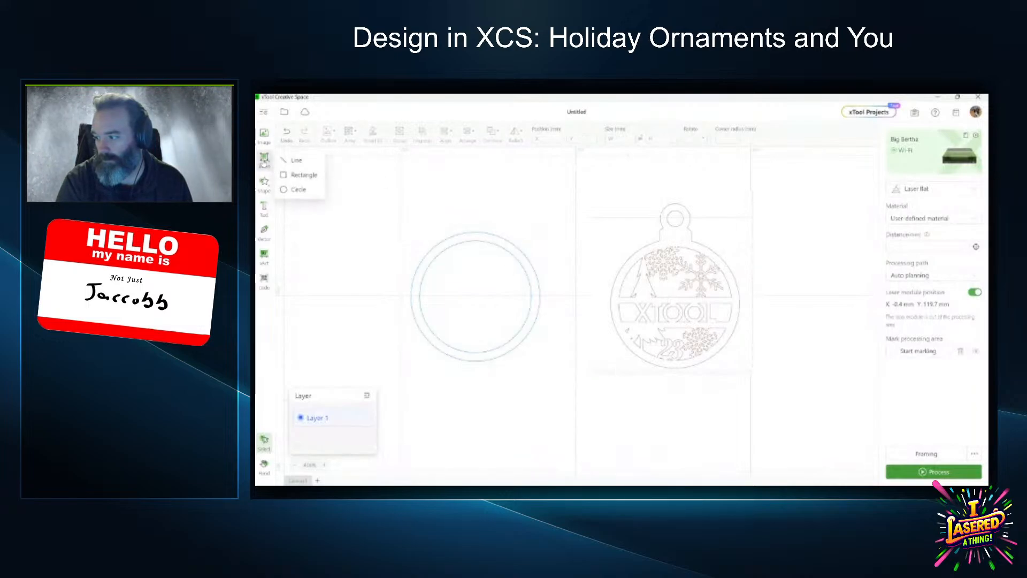
click(285, 174)
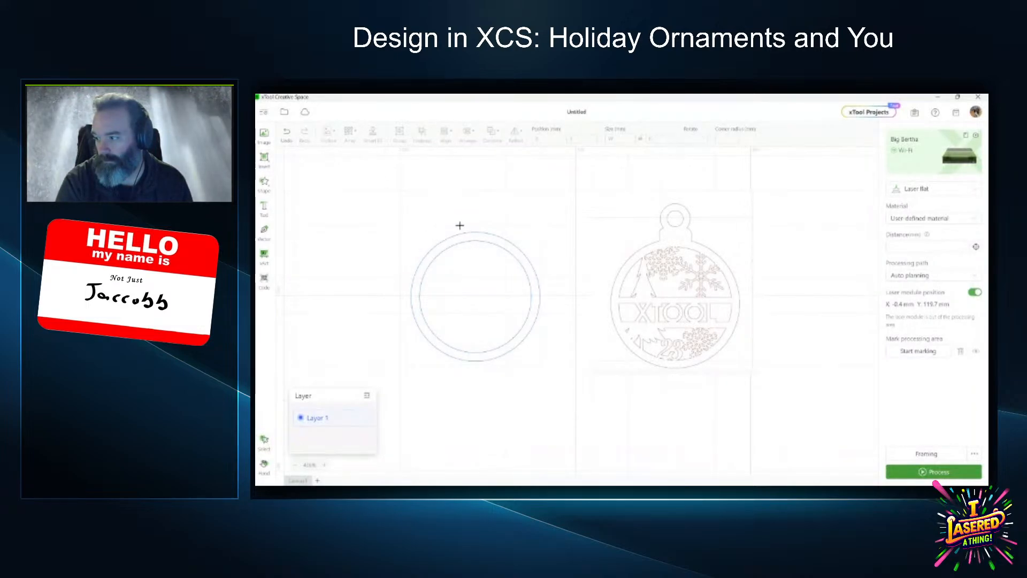
drag(457, 222, 481, 238)
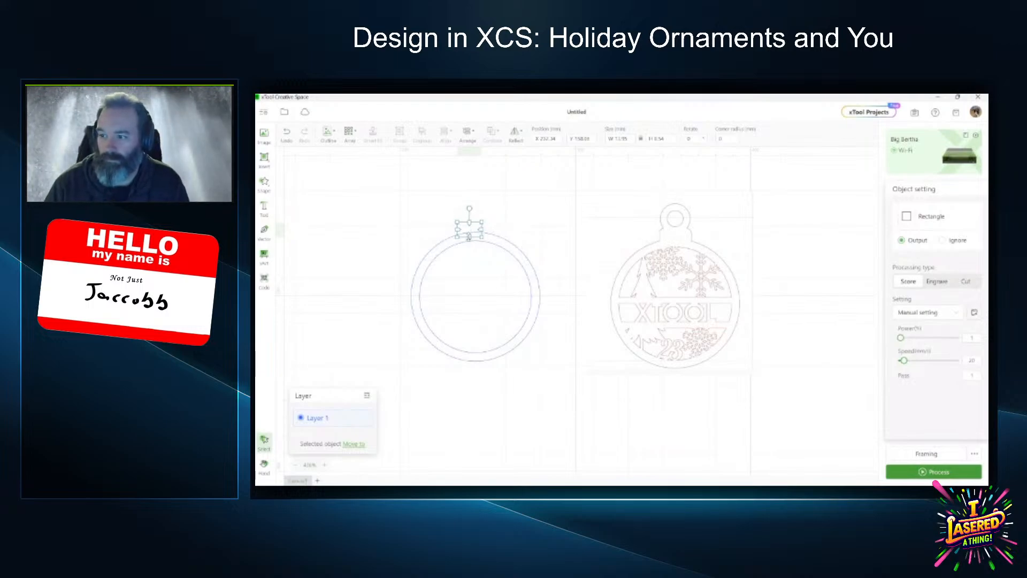
drag(469, 238, 469, 239)
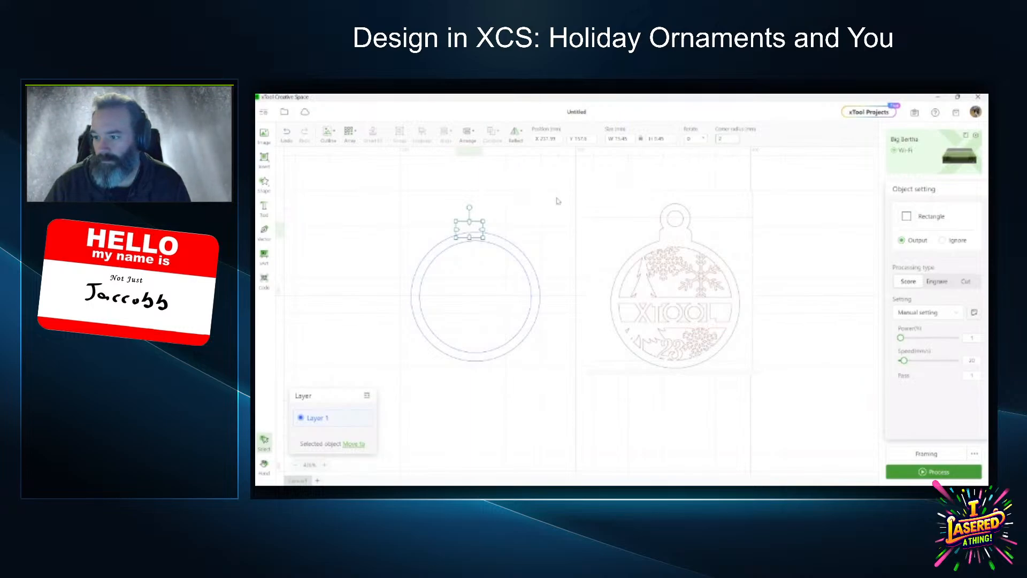
click(561, 224)
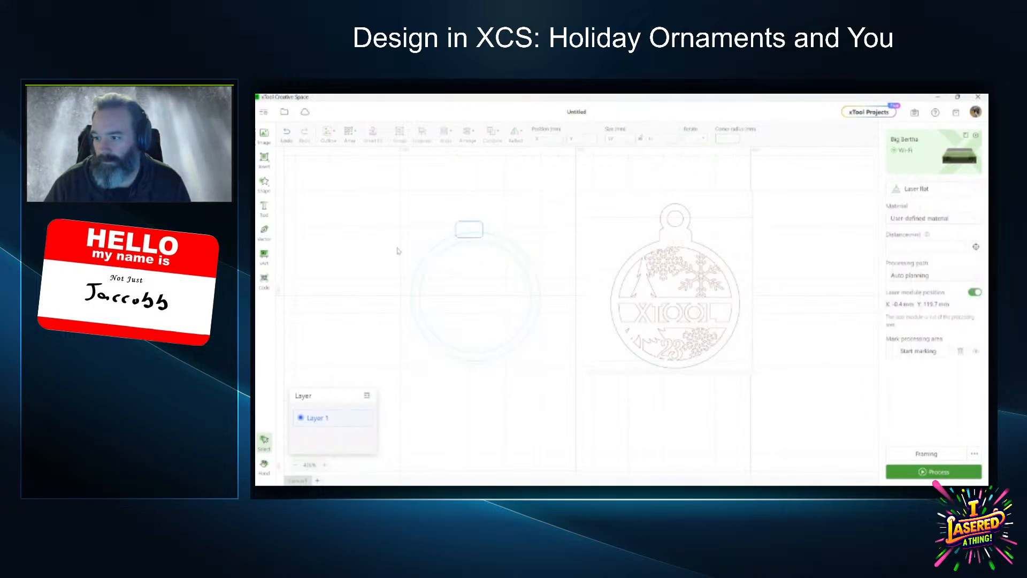
Center the rounded rectangle horizontally with the ring and check how it overlaps the ring's edge.
scroll(442, 219, up, 5)
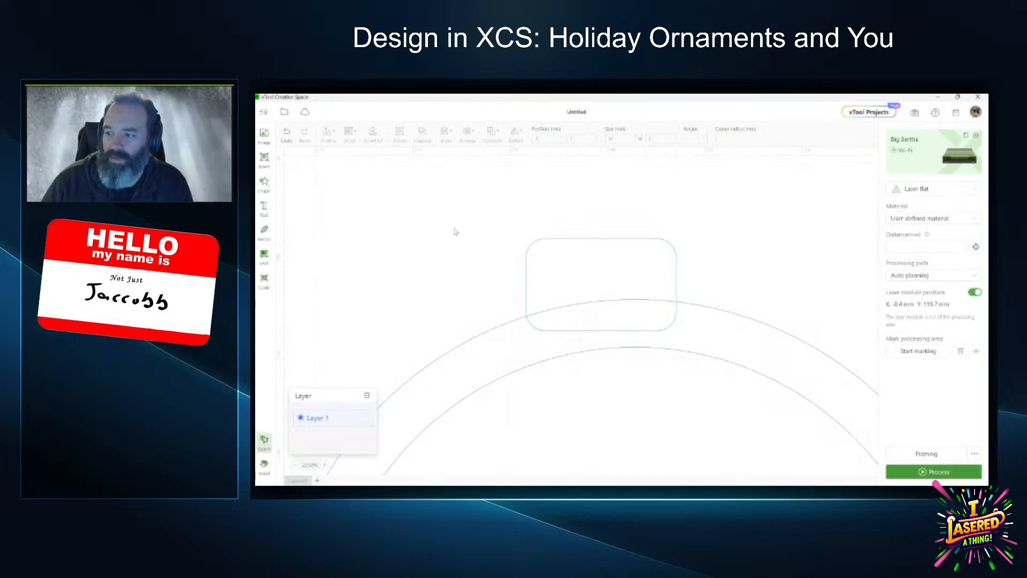
scroll(455, 232, down, 10)
drag(396, 207, 567, 448)
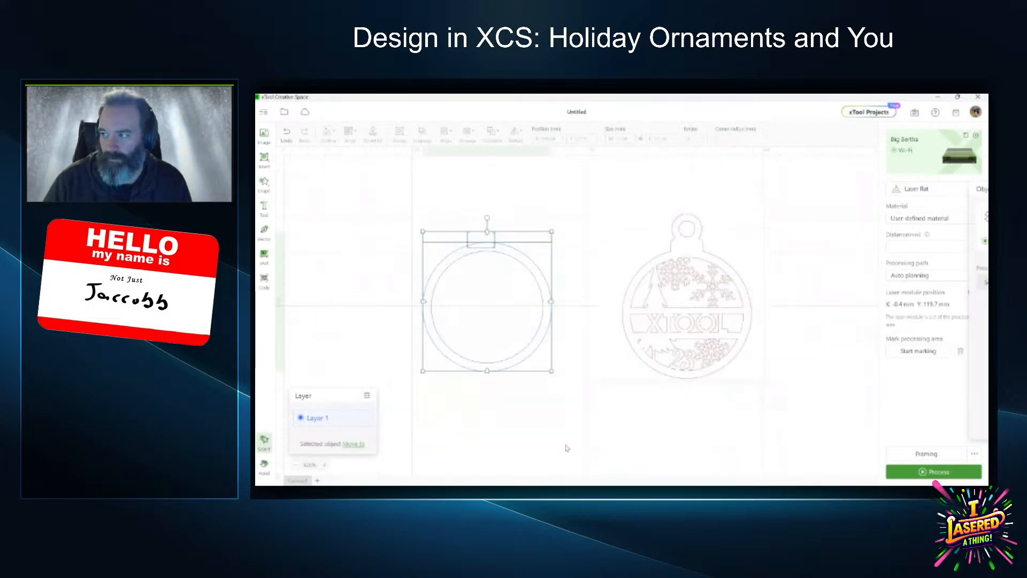
click(454, 137)
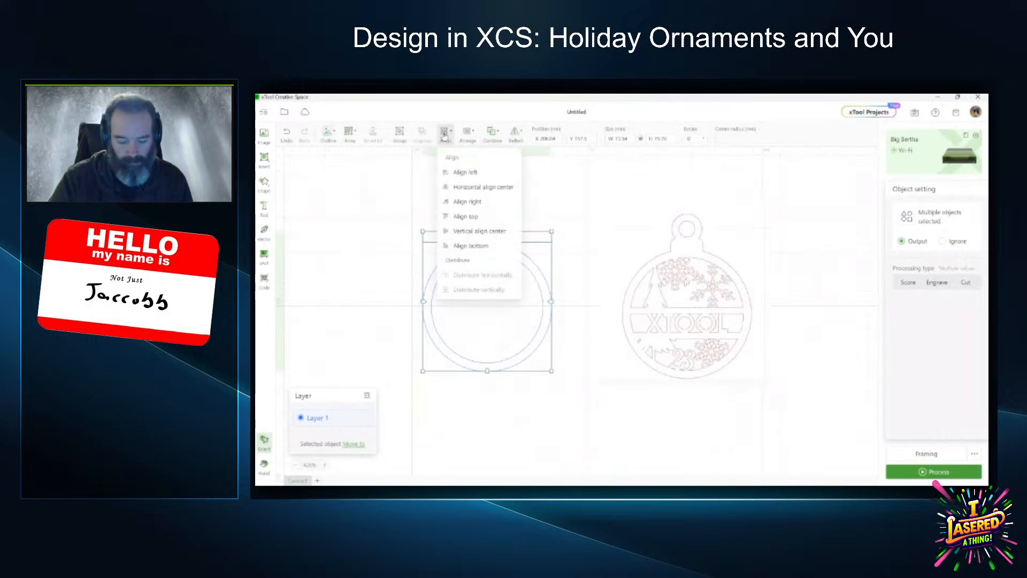
click(495, 189)
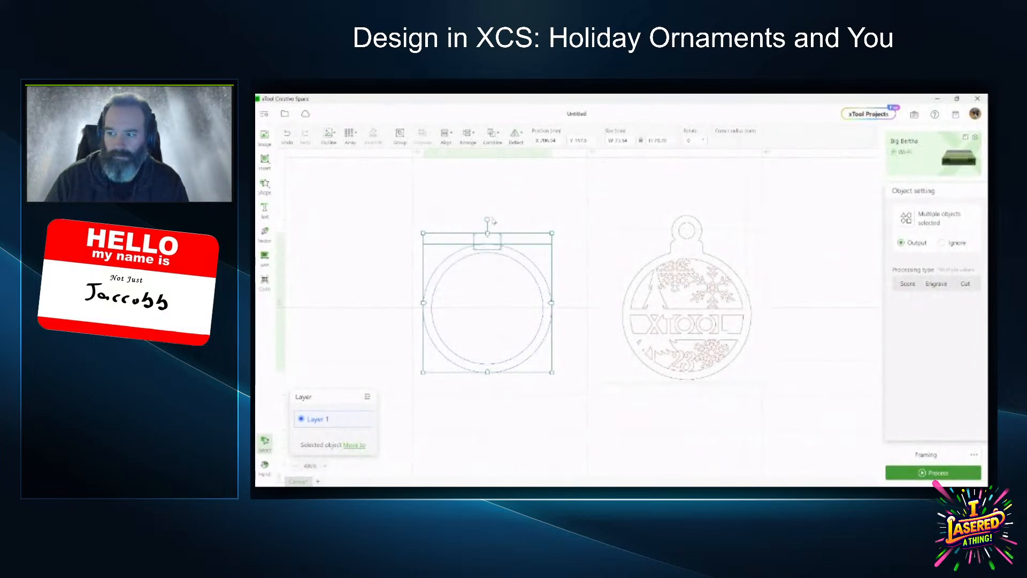
click(492, 220)
scroll(490, 240, up, 3)
scroll(489, 252, up, 5)
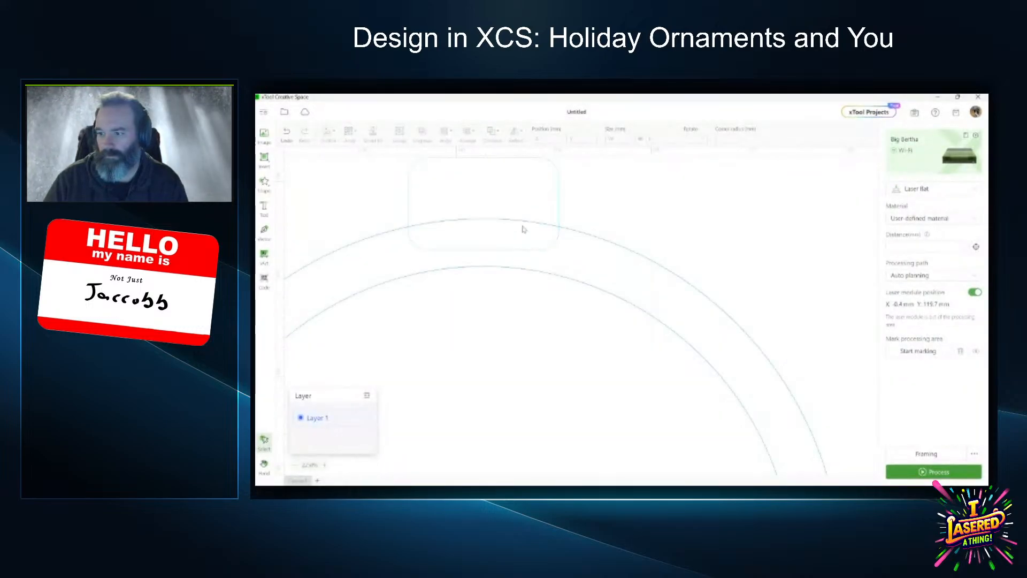
scroll(507, 269, down, 6)
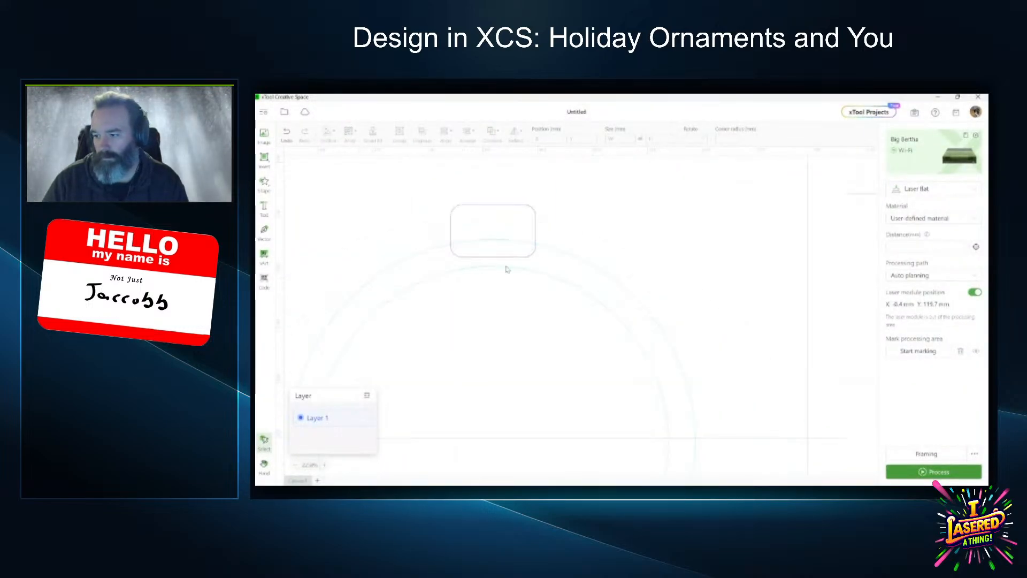
scroll(507, 269, down, 2)
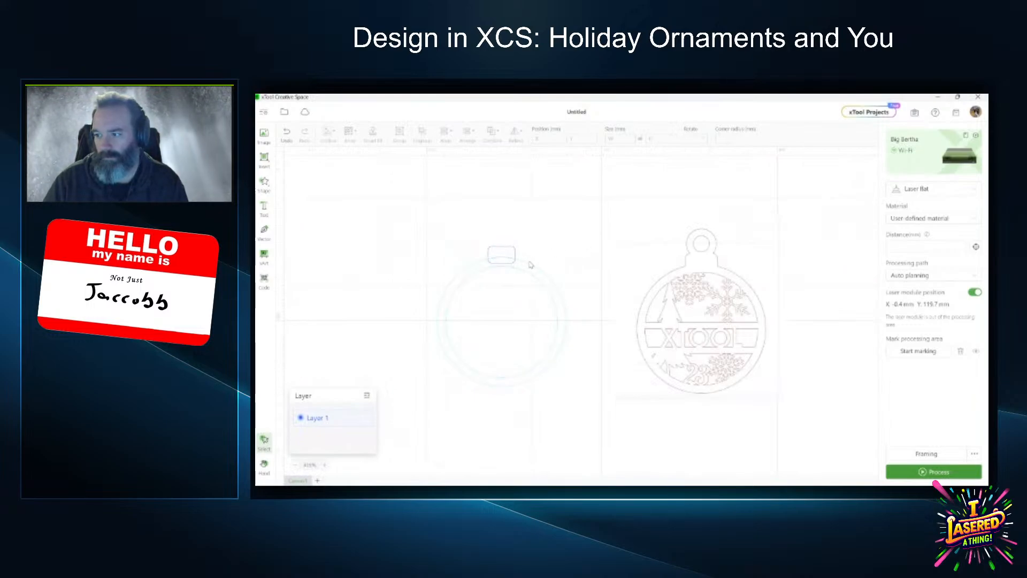
Draw a circle about 16.7 mm in diameter matching the reference ornament's hanging loop and place it over the cap's upper edge.
scroll(518, 265, up, 5)
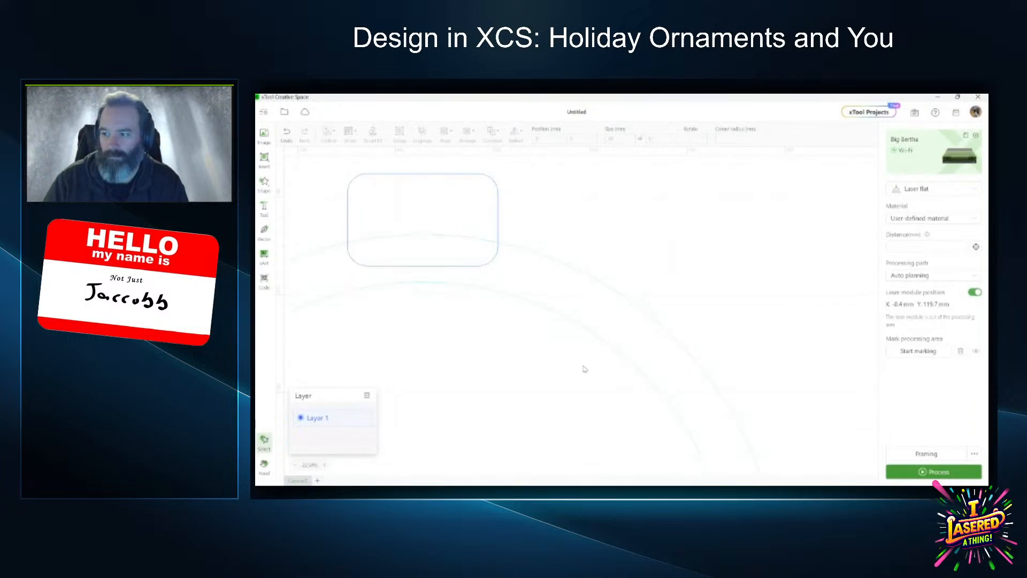
scroll(585, 369, down, 4)
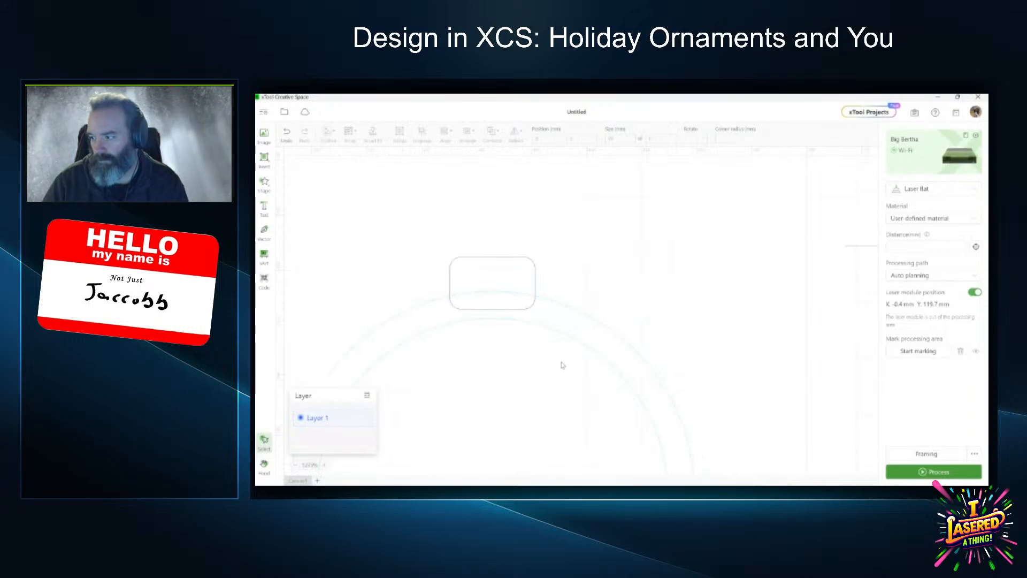
scroll(562, 365, down, 3)
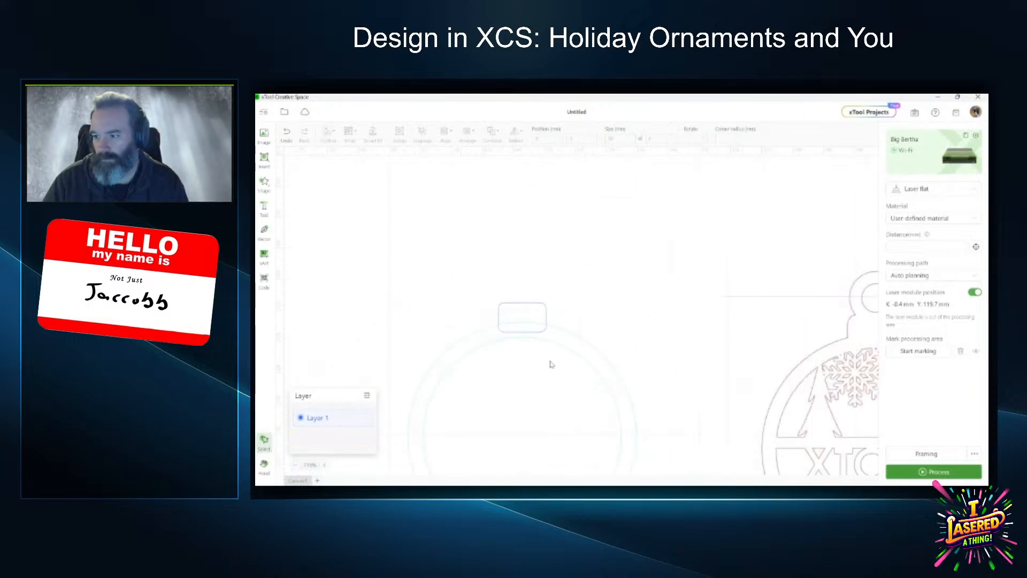
scroll(551, 365, down, 3)
scroll(526, 270, down, 2)
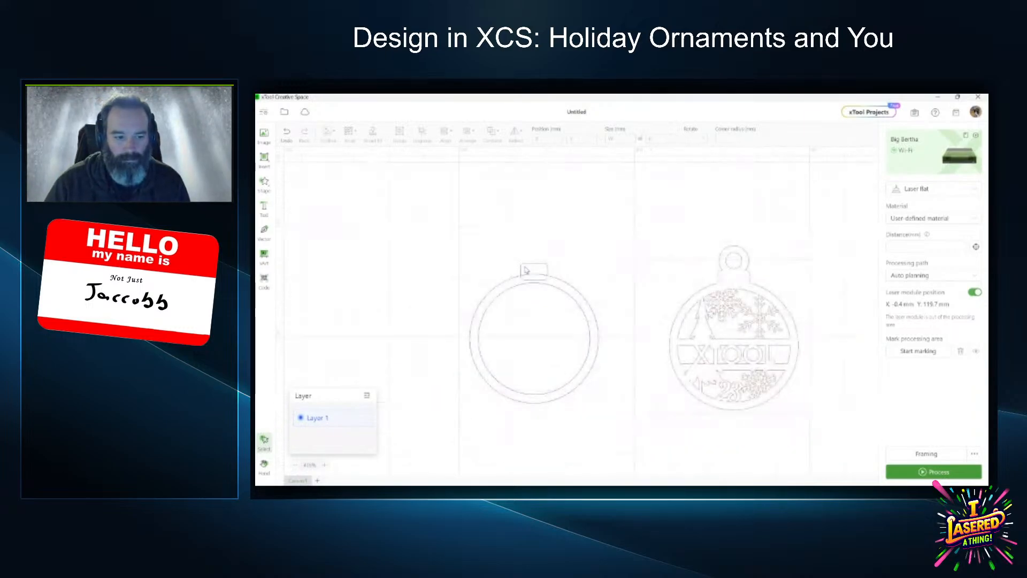
click(263, 159)
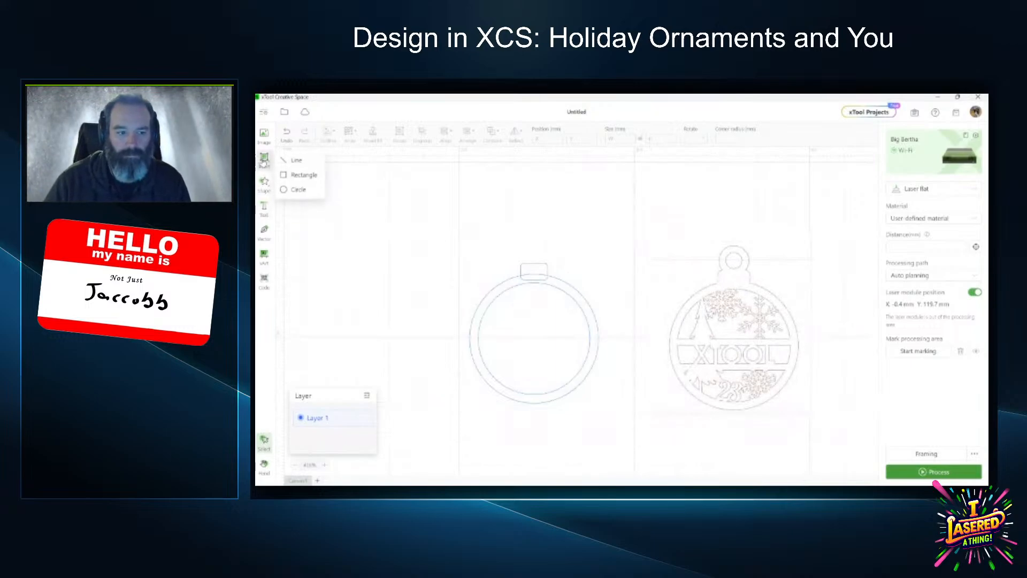
click(297, 189)
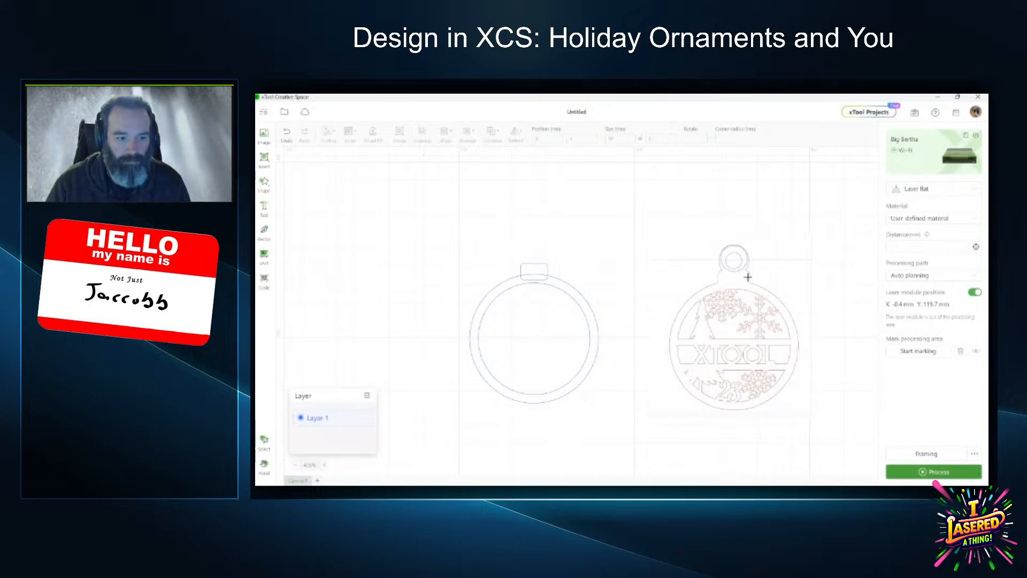
mouse_move(723, 243)
mouse_down()
mouse_move(751, 274)
mouse_move(594, 244)
mouse_move(532, 243)
mouse_move(536, 259)
mouse_up()
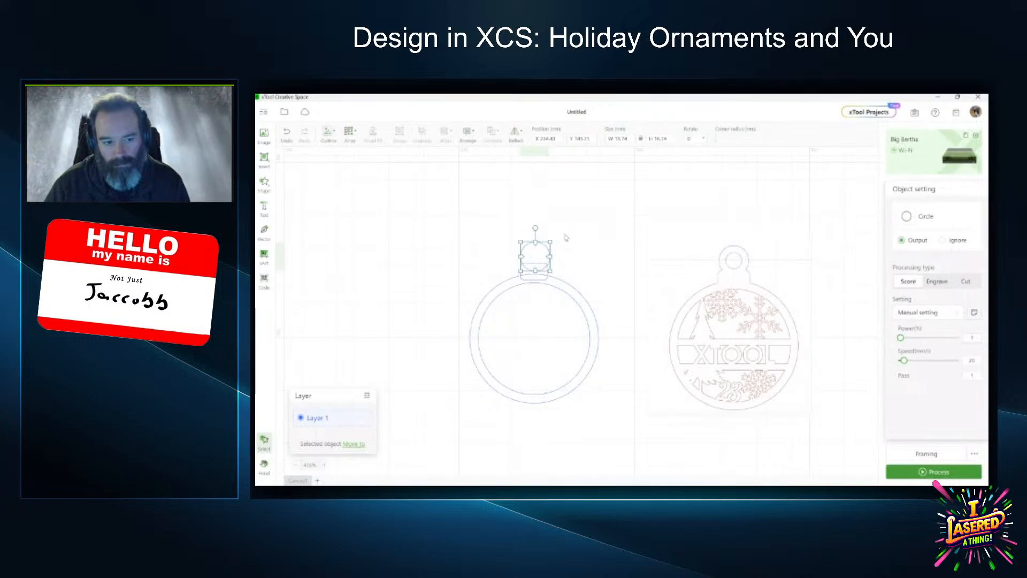
Nudge the loop circle upward and slightly left so it only overlaps the upper part of the cap.
key(Up)
key(Up)
key(Up)
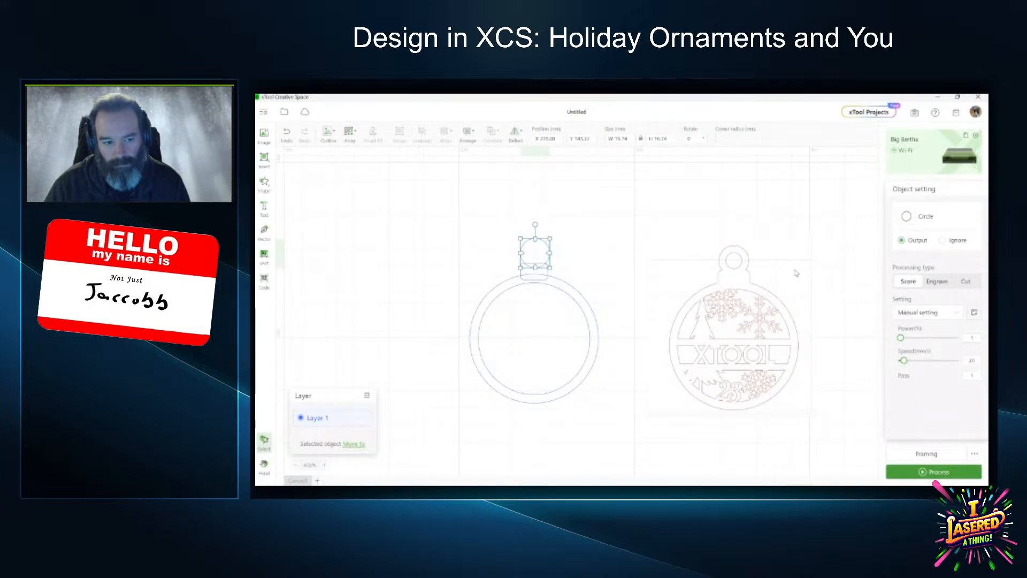
key(Left)
key(Up)
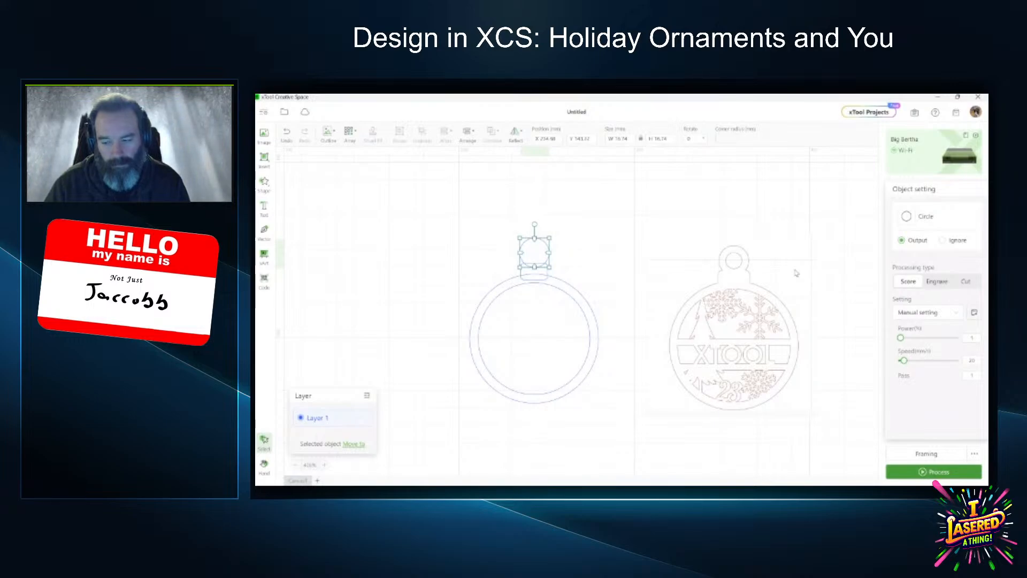
click(450, 249)
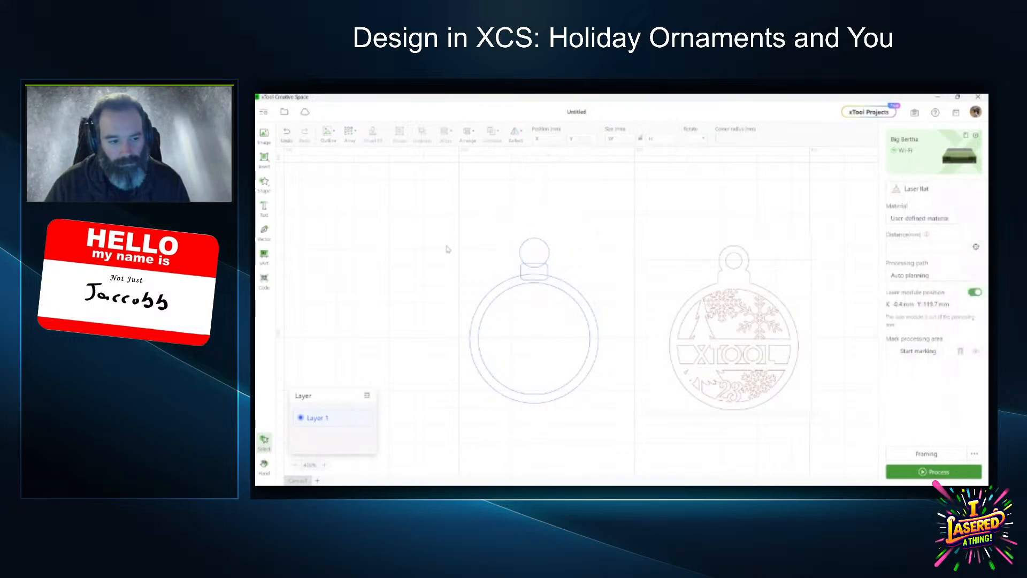
Duplicate the loop circle, shrink the copy to about 11.5 mm, and place it inside the original.
click(535, 250)
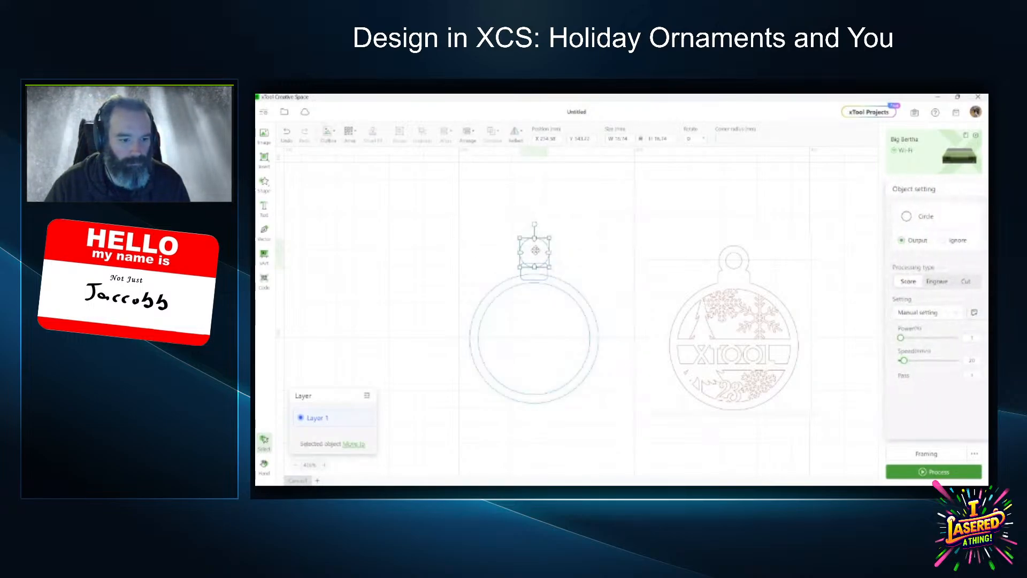
scroll(536, 250, up, 8)
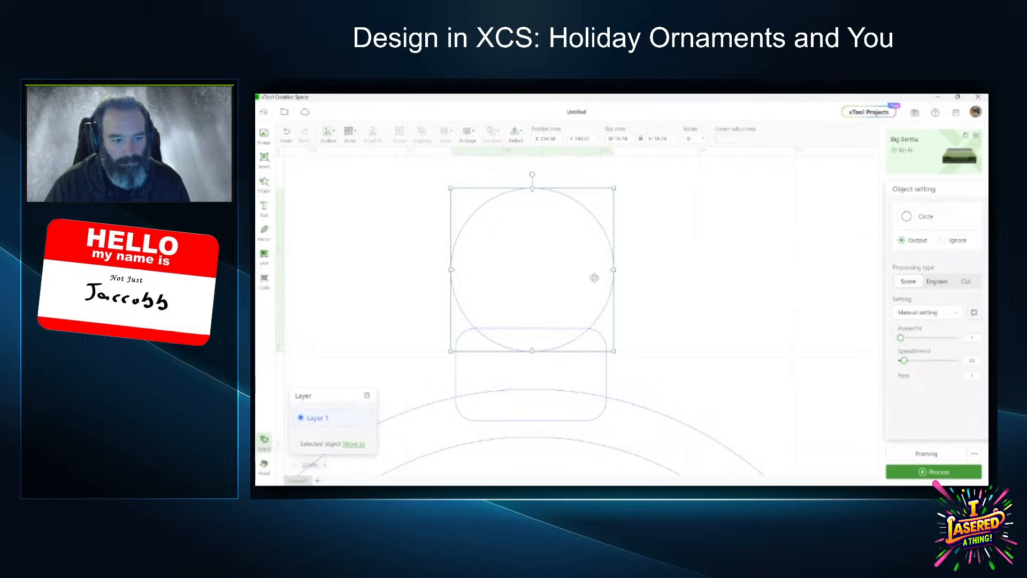
key(ctrl+d)
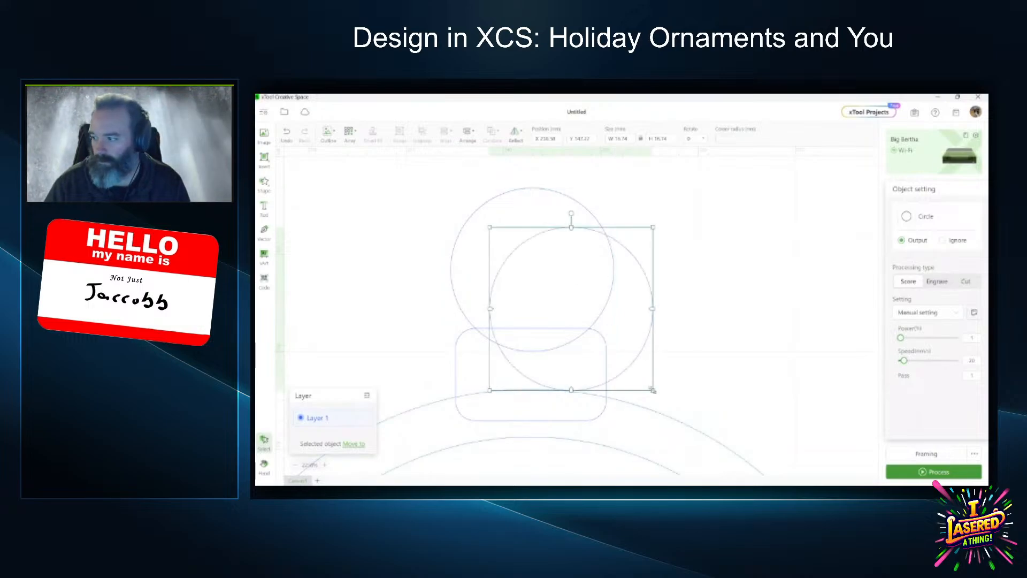
drag(652, 391, 606, 341)
drag(579, 300, 551, 264)
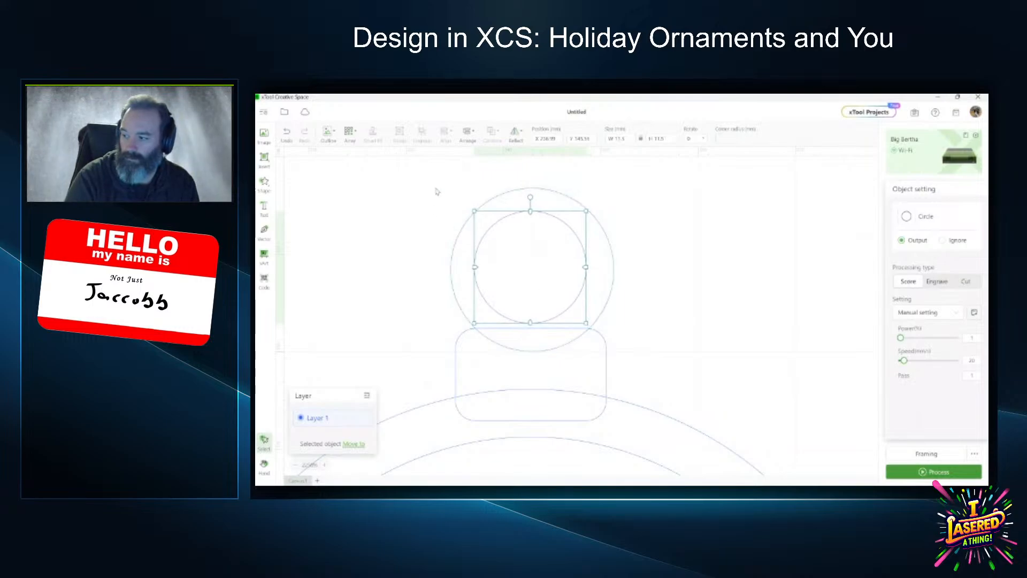
Align the two loop circles to each other's centers horizontally and vertically.
drag(436, 190, 639, 353)
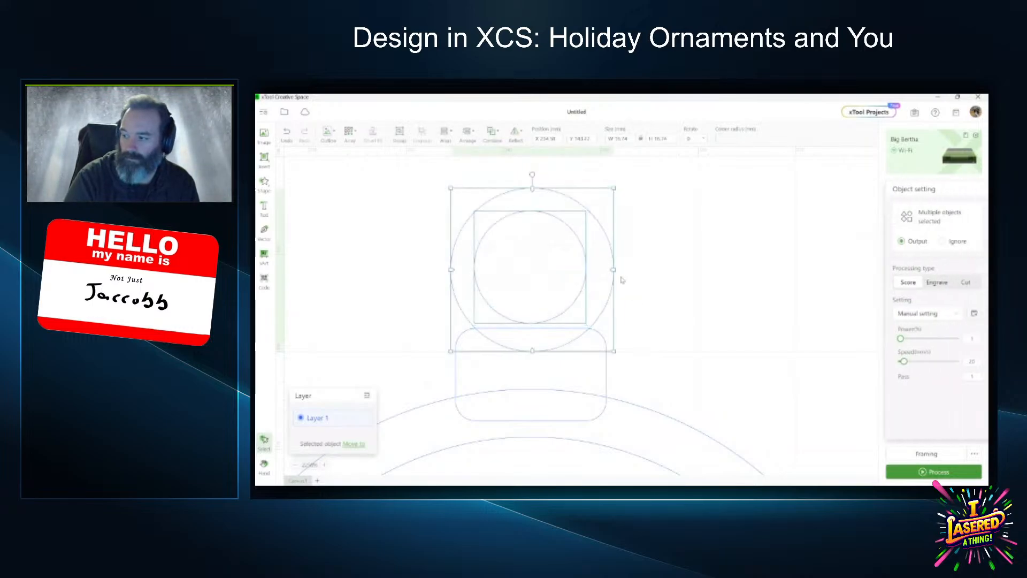
click(444, 132)
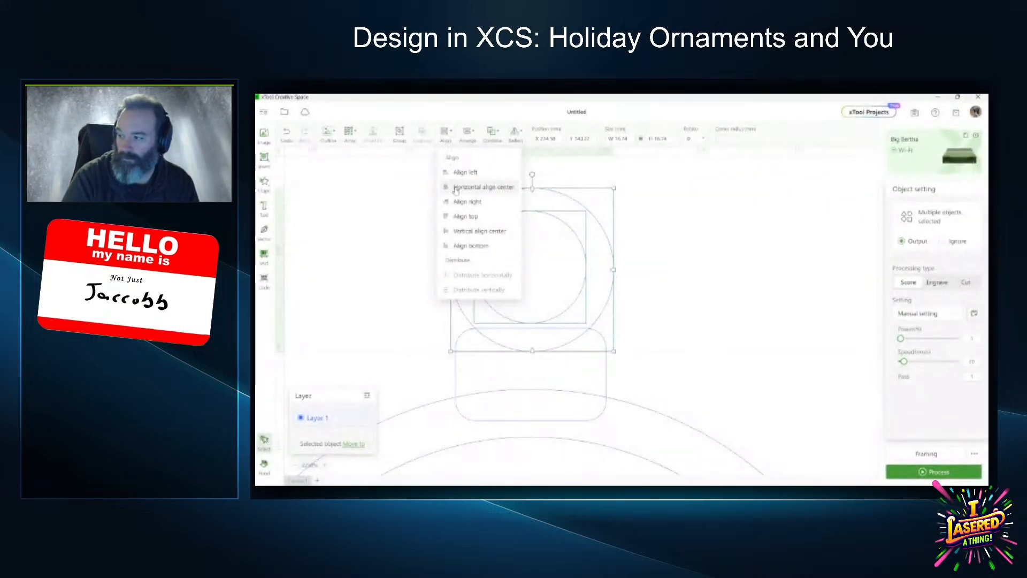
click(456, 188)
click(444, 132)
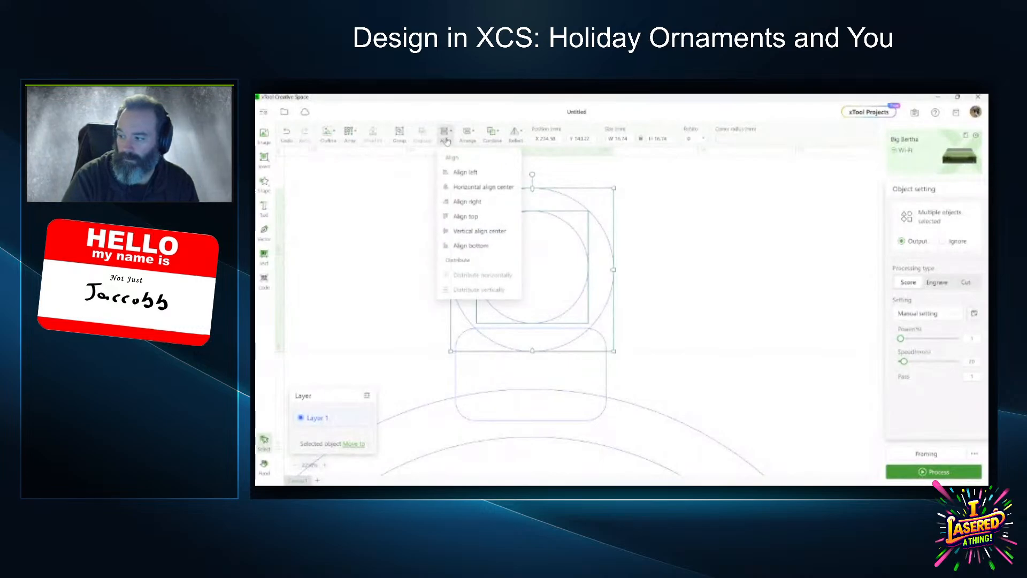
click(459, 231)
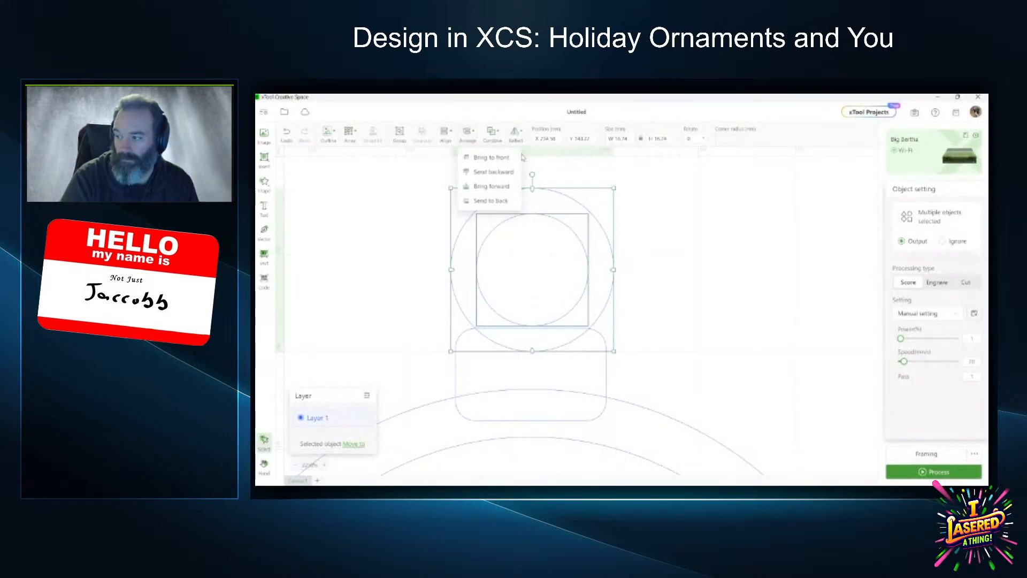
Subtract the smaller loop circle from the larger one to form the hanging ring.
mouse_move(499, 135)
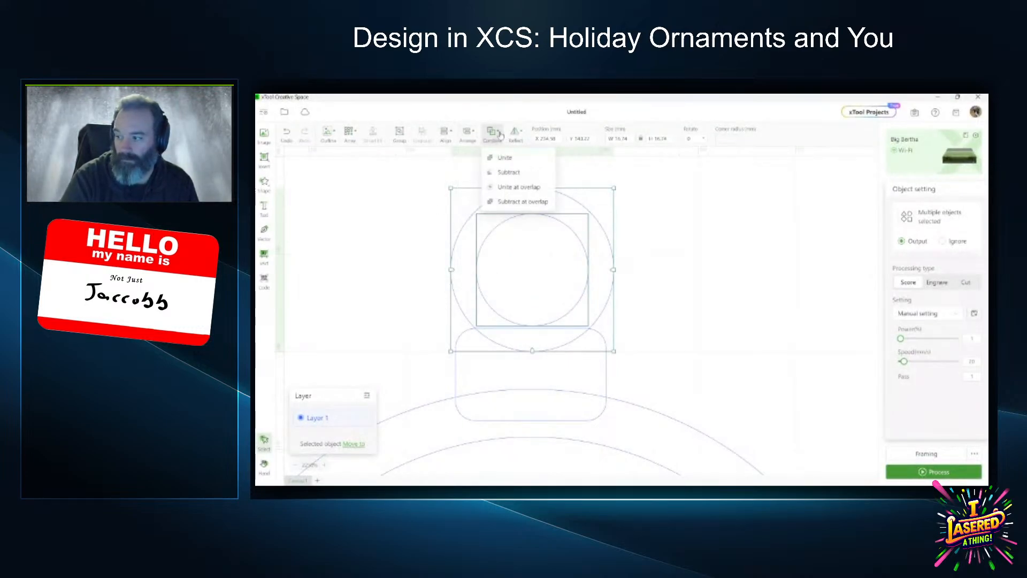
click(508, 172)
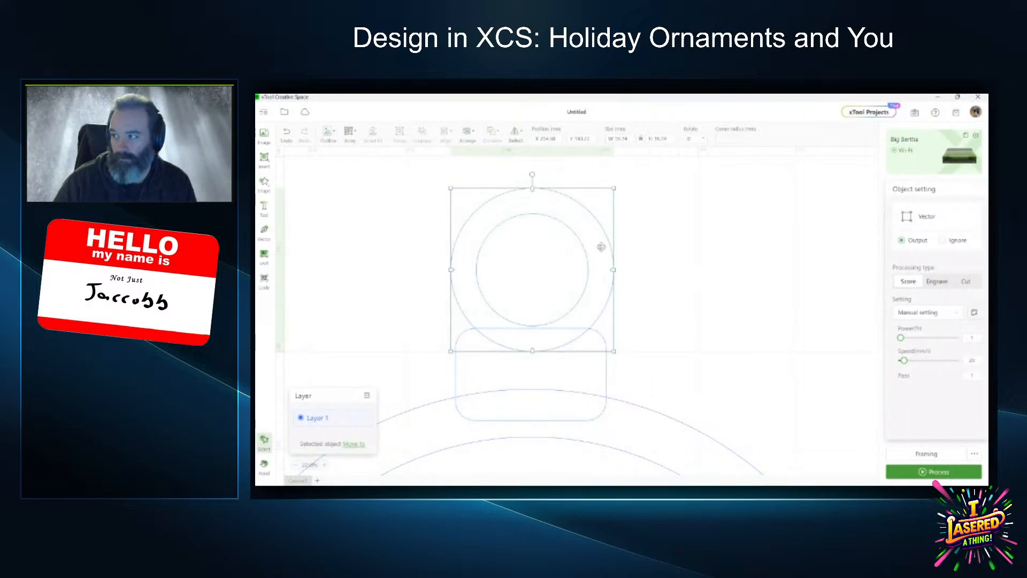
click(629, 290)
Center the hanging loop, rounded cap and large ring horizontally with one another.
scroll(743, 343, down, 5)
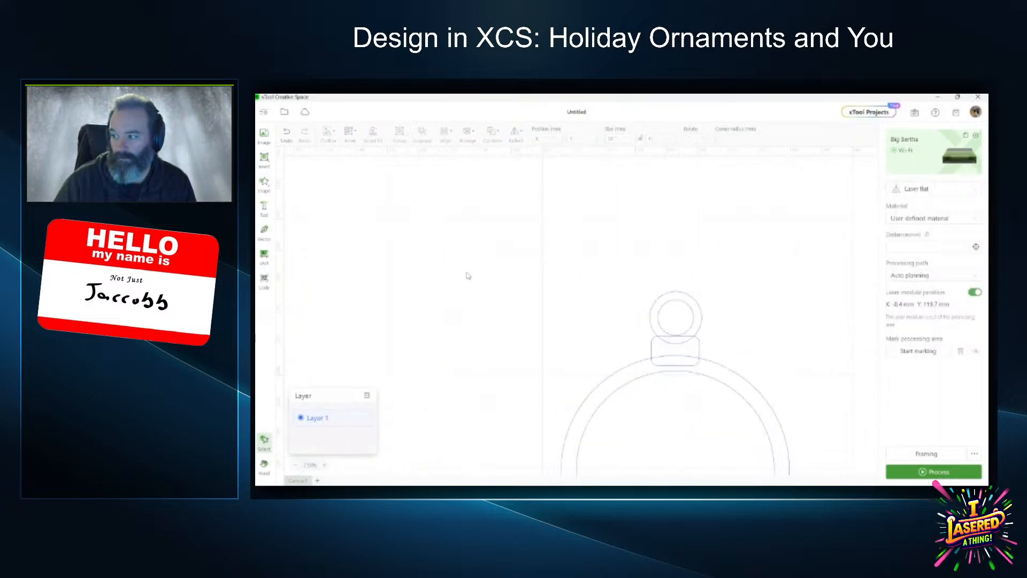
scroll(468, 276, down, 3)
drag(502, 261, 671, 465)
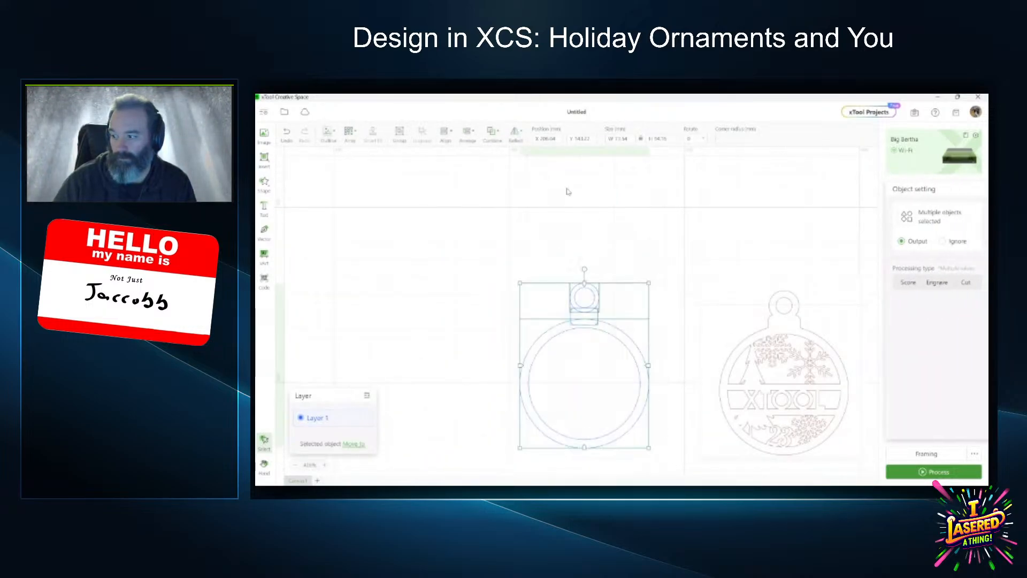
click(449, 133)
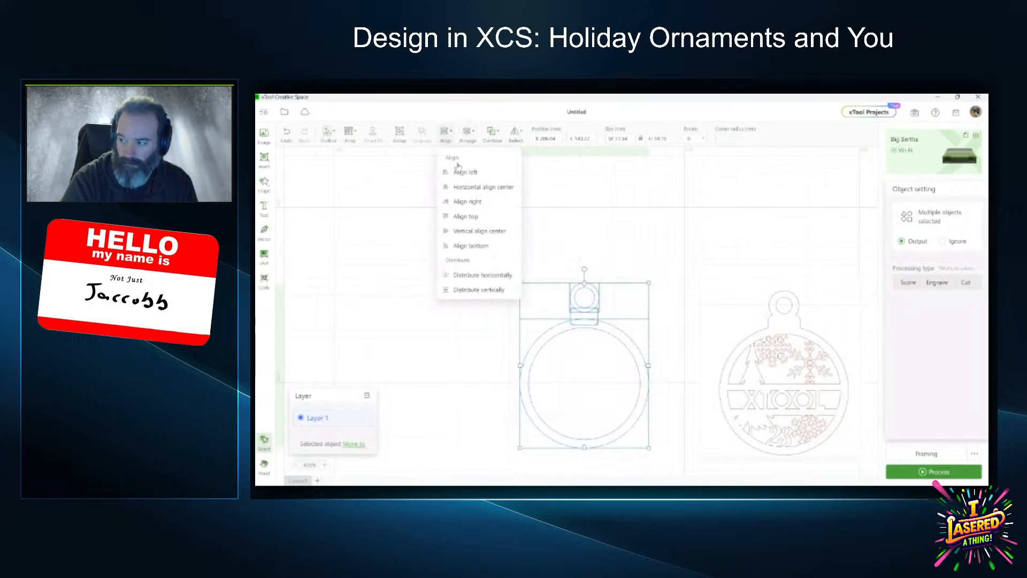
click(463, 195)
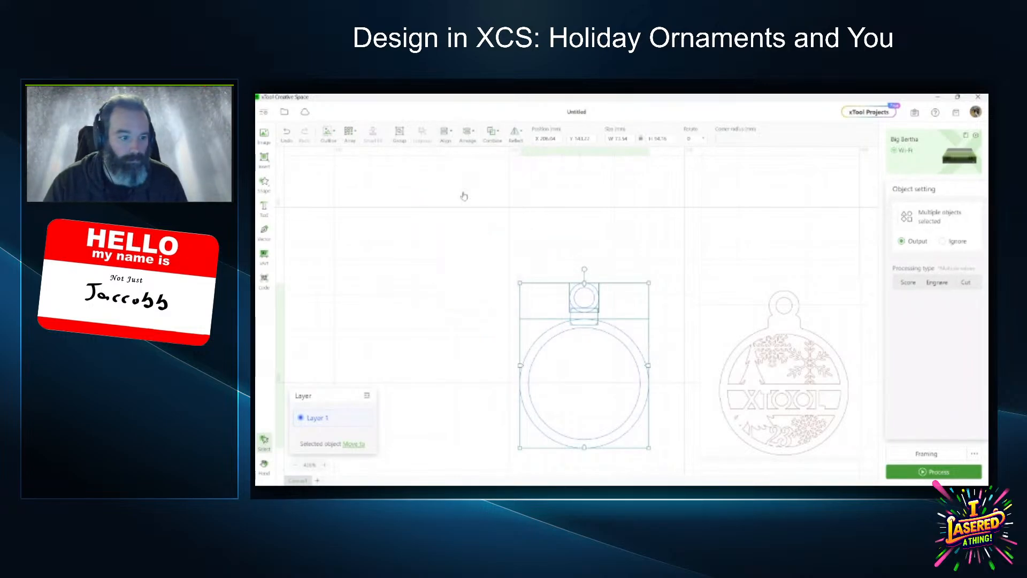
click(453, 291)
Unite the hanging loop, cap and large ring into a single ornament frame.
scroll(629, 425, up, 3)
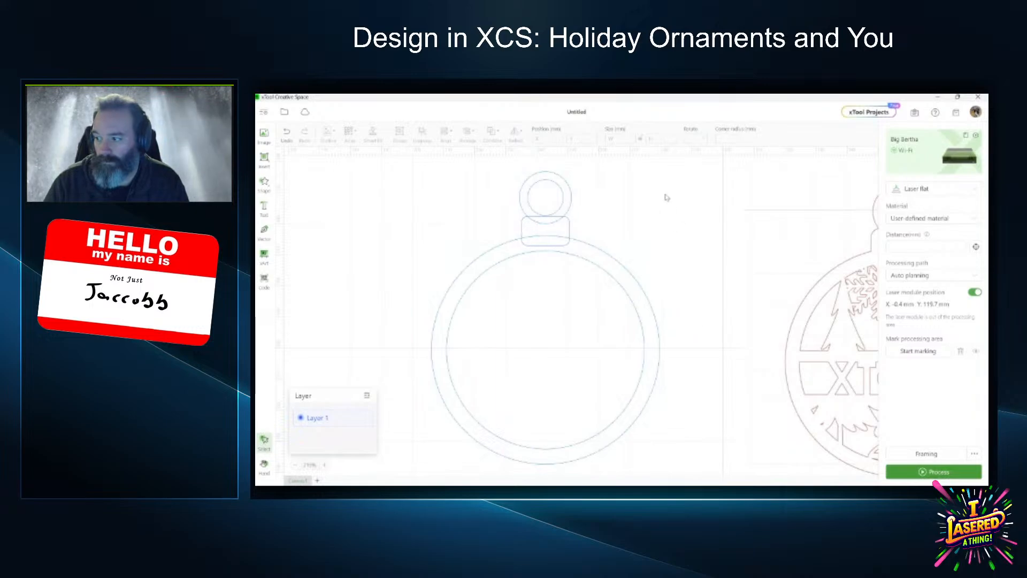
drag(662, 179, 446, 464)
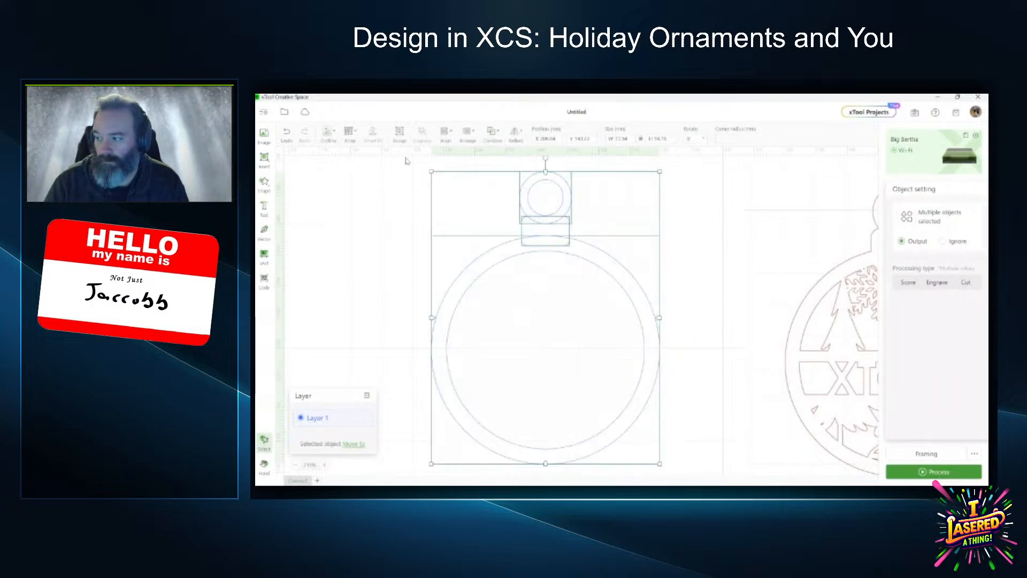
click(492, 133)
click(496, 157)
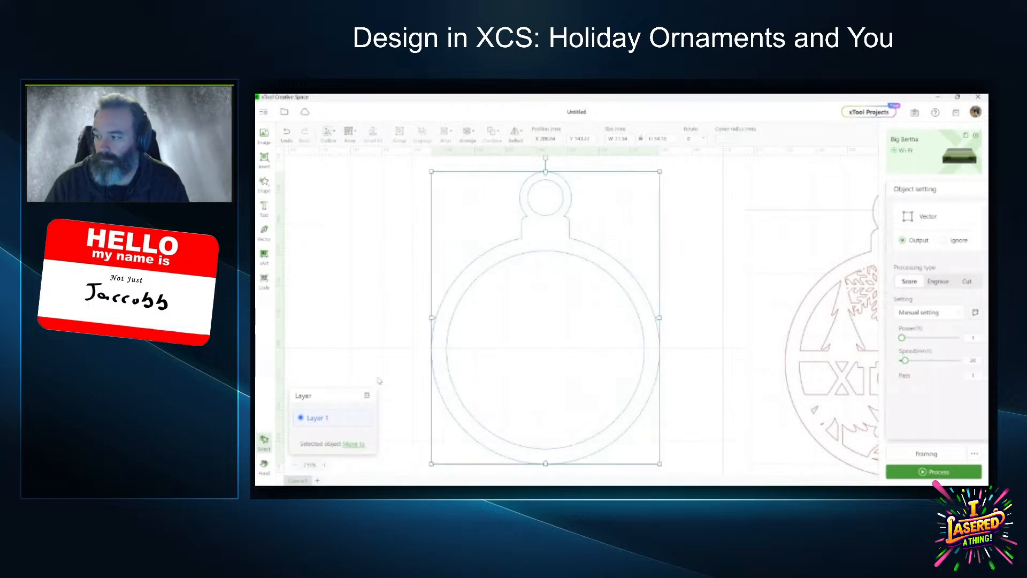
Move the united ornament frame to a new red layer.
click(354, 443)
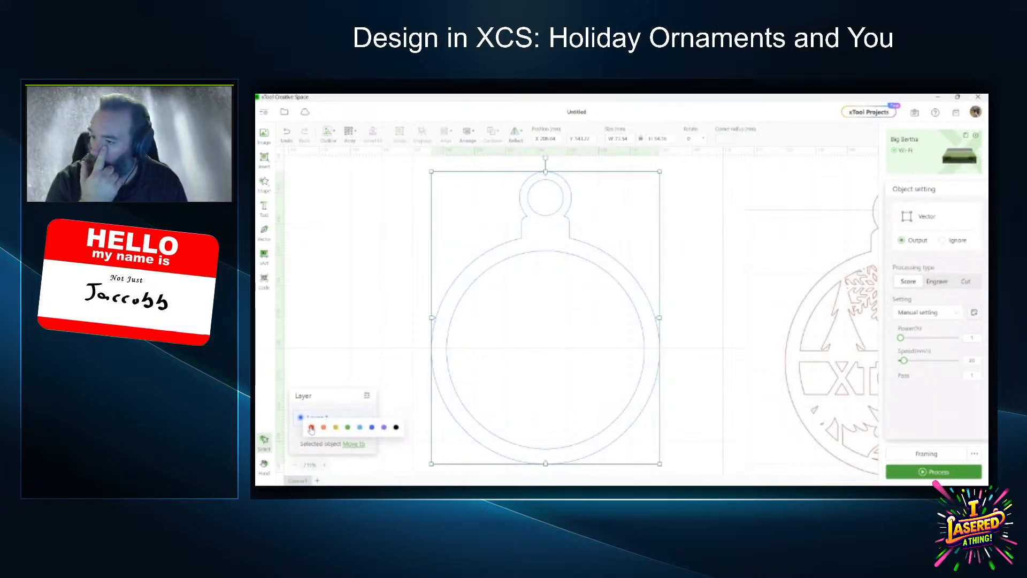
click(320, 427)
click(316, 315)
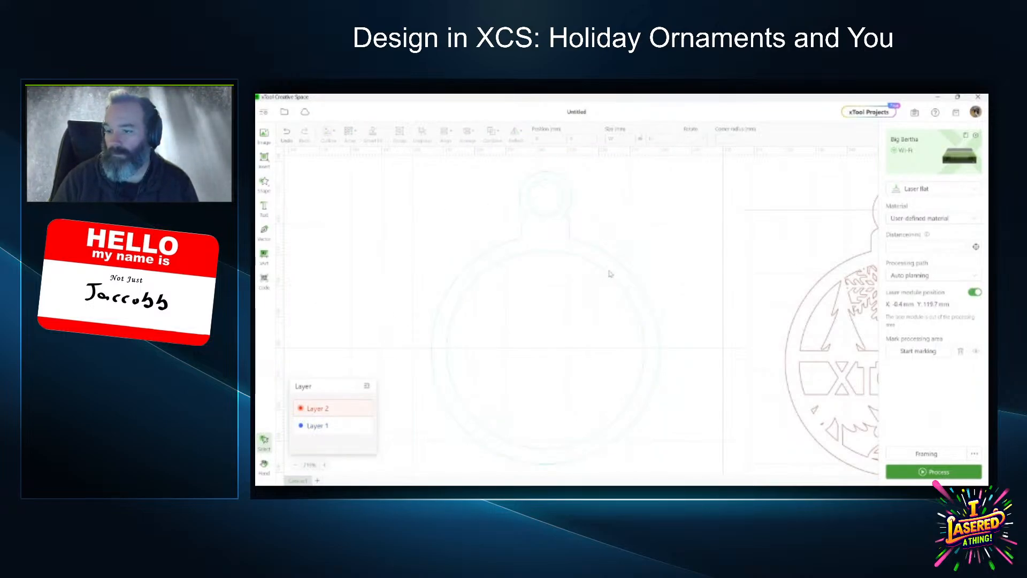
Move the reference ornament slightly upward and farther away from the new frame.
drag(831, 345, 778, 331)
click(711, 344)
scroll(685, 330, down, 4)
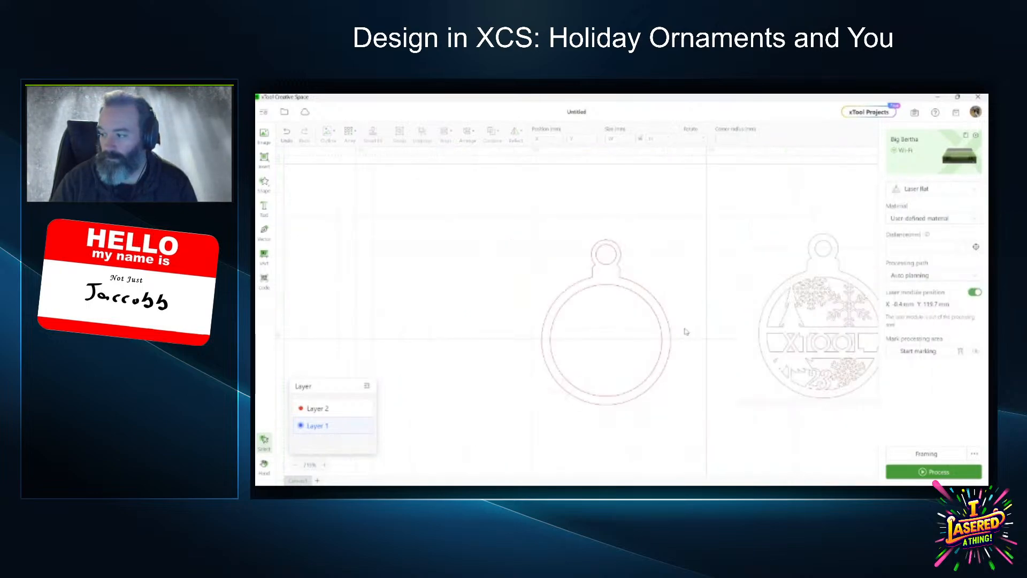
scroll(483, 291, down, 3)
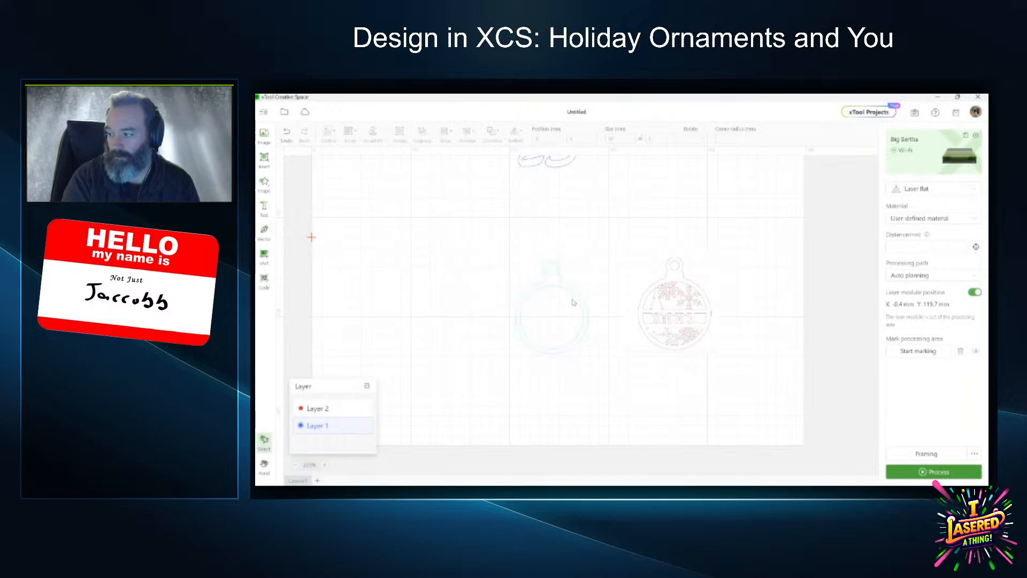
scroll(572, 335, up, 3)
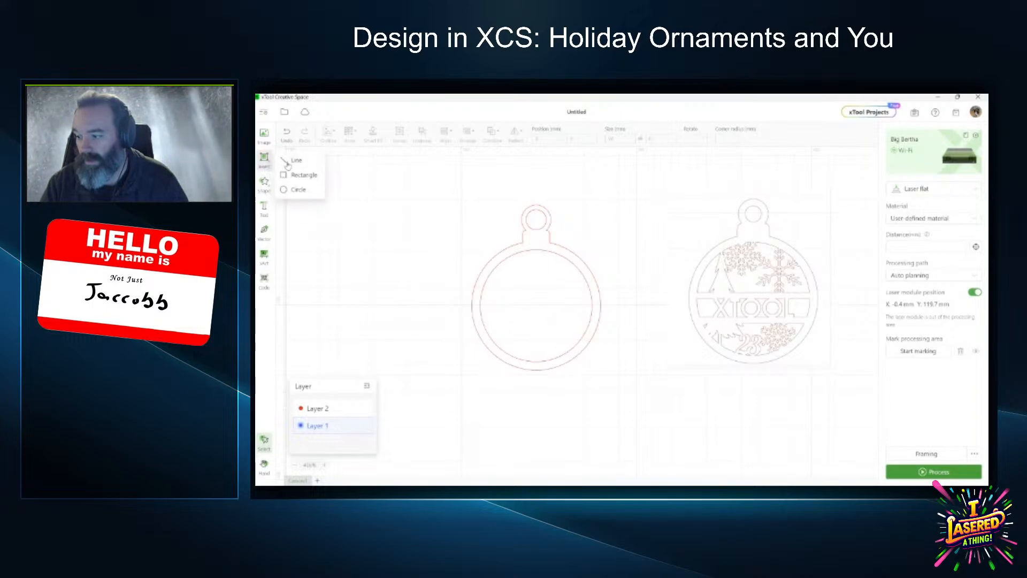
Insert the pine tree from the plant shapes and locate it on the canvas.
click(264, 185)
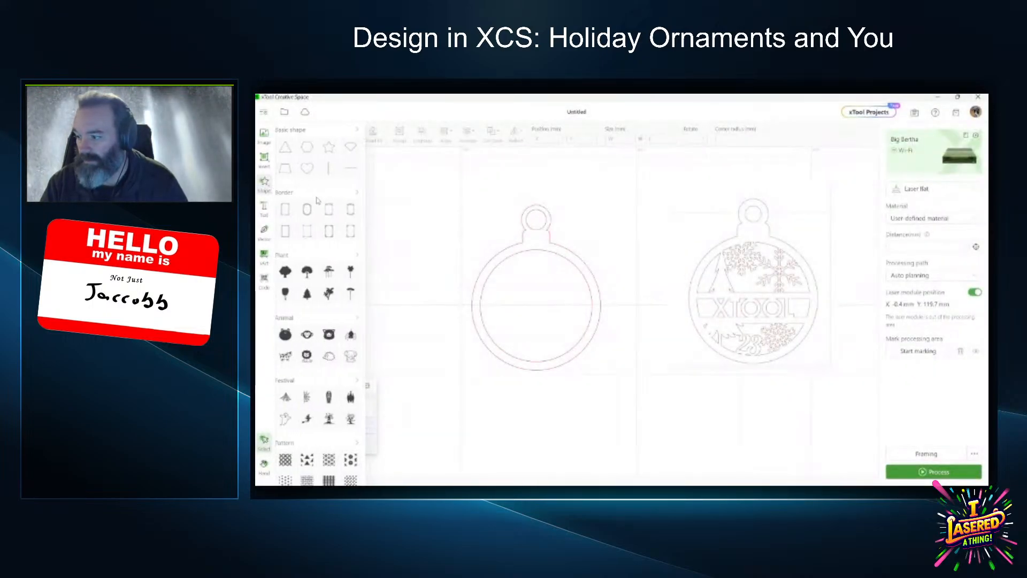
click(313, 293)
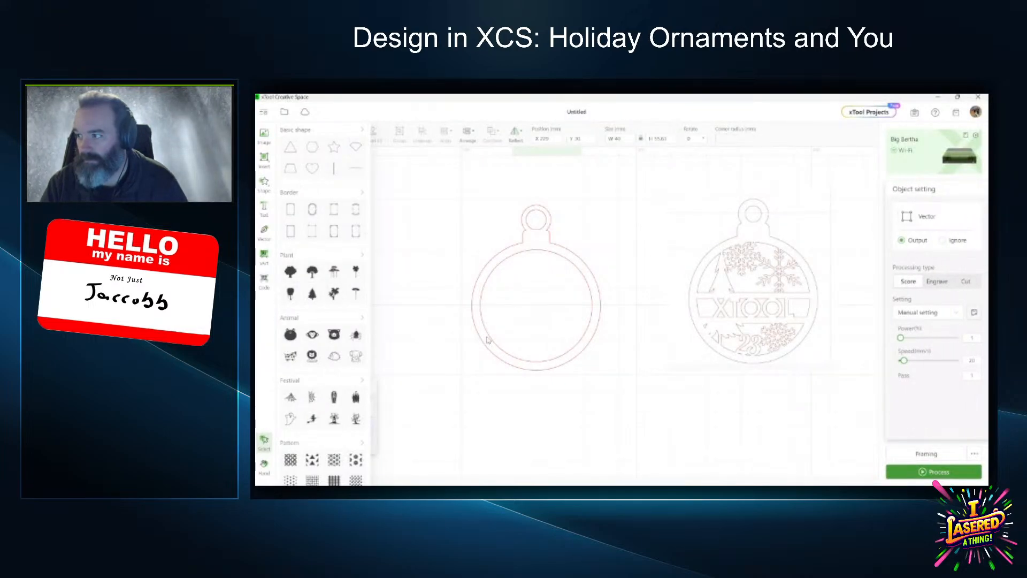
scroll(417, 325, down, 5)
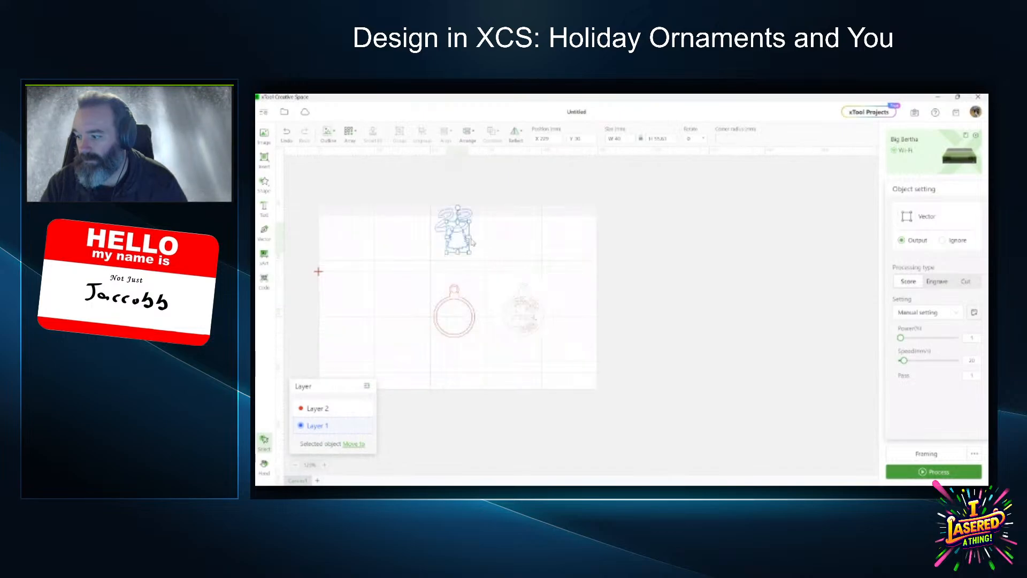
Move the pine tree beside the new ornament frame, overlapping the ring's left edge.
drag(457, 236, 427, 306)
scroll(415, 349, up, 5)
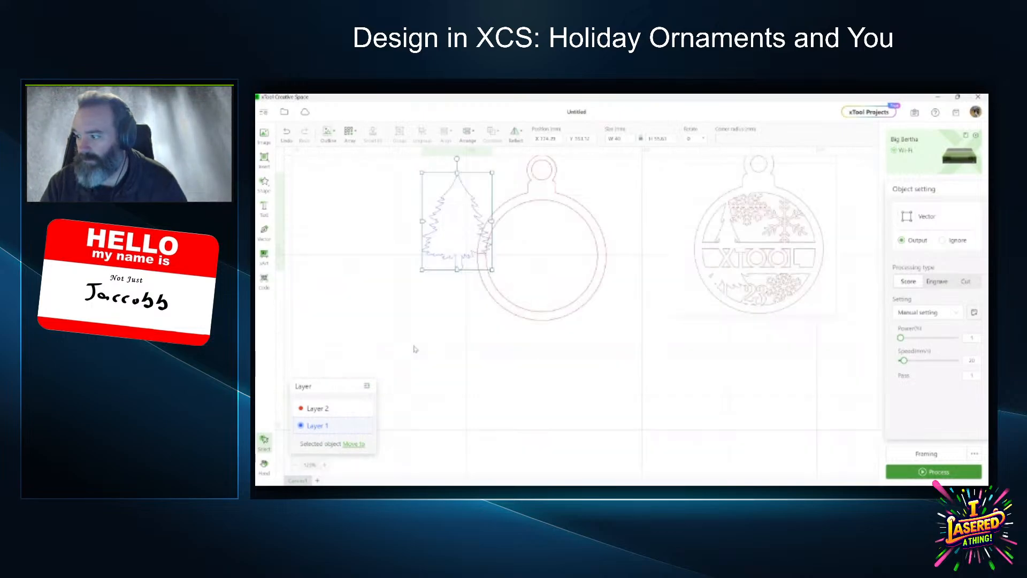
drag(454, 228, 451, 263)
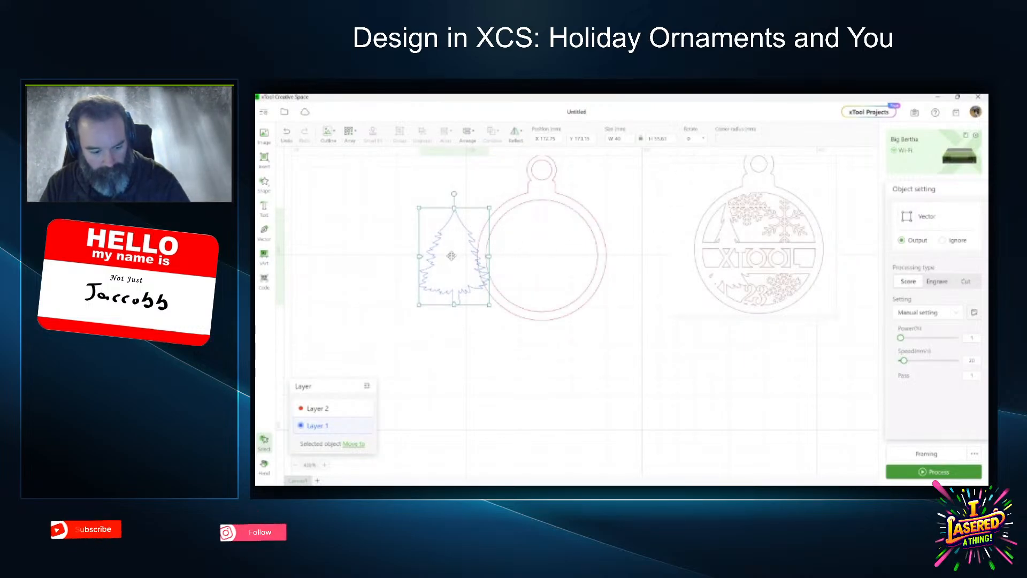
Unlock the pine tree's proportions, narrow it to about 28 mm wide and place it over the left part of the ring.
click(521, 138)
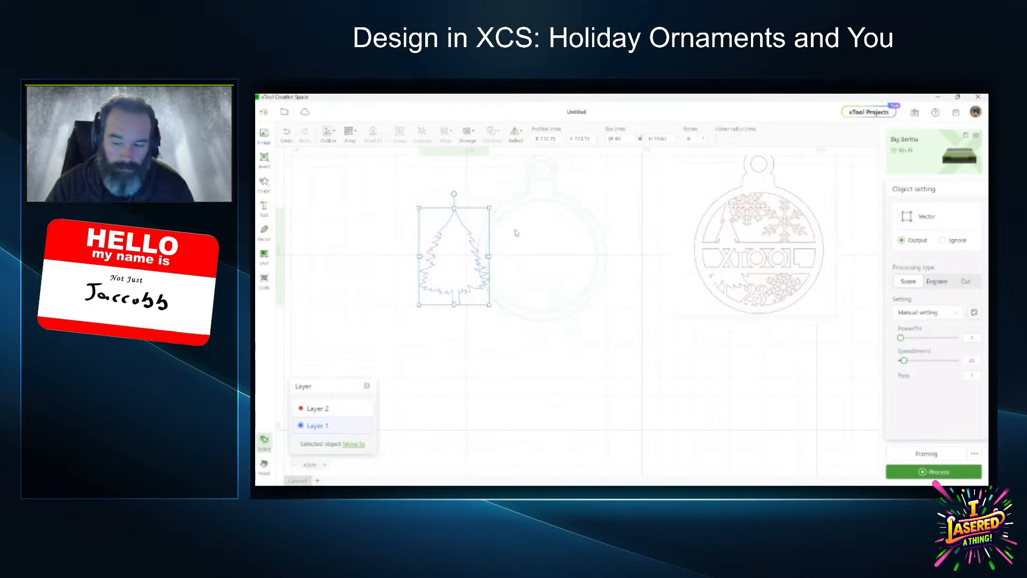
click(639, 139)
drag(482, 257, 504, 270)
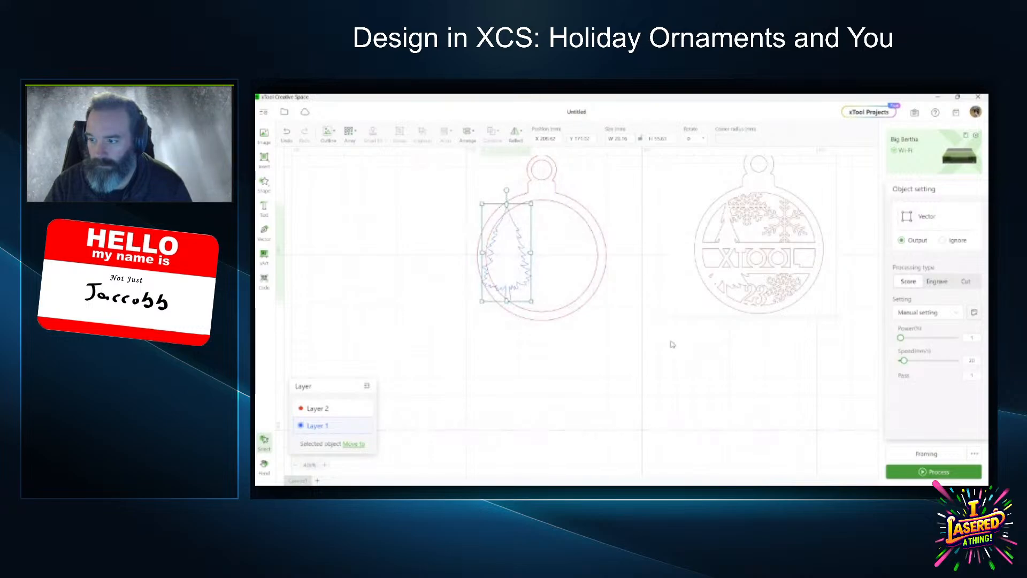
Nudge the pine tree slightly right and stretch its top upward to a height of about 57 mm.
key(Right)
key(Right)
key(Right)
key(Right)
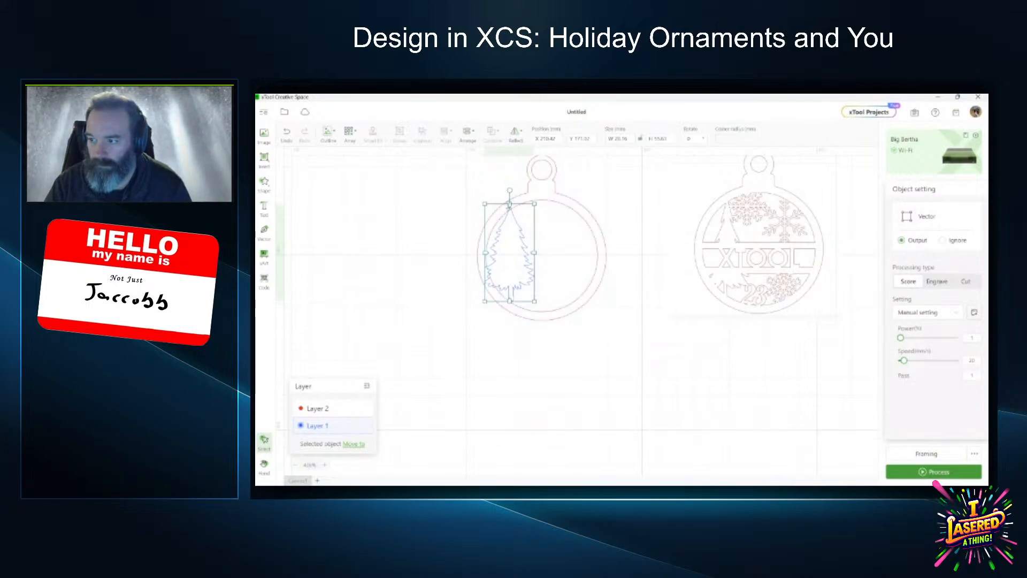
drag(510, 205, 510, 202)
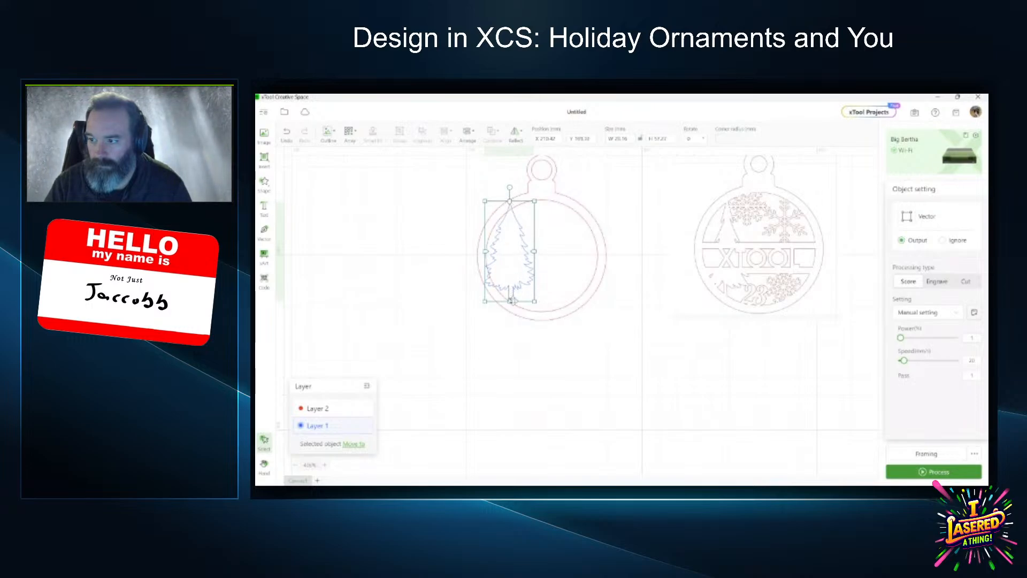
Examine closely where the tree's tip, lower branches and trunk overlap the ornament ring.
click(483, 319)
scroll(484, 321, up, 5)
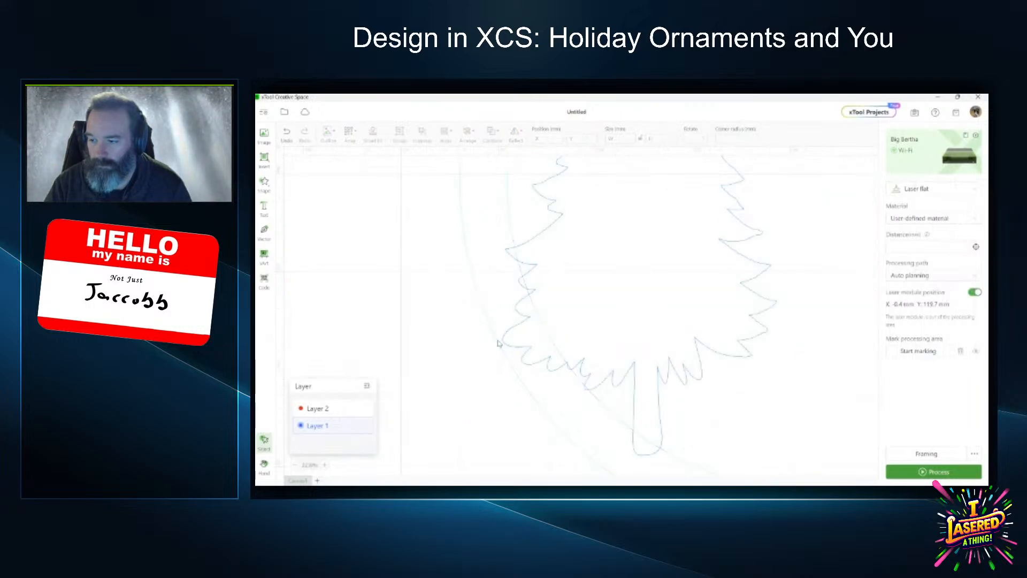
scroll(448, 235, up, 8)
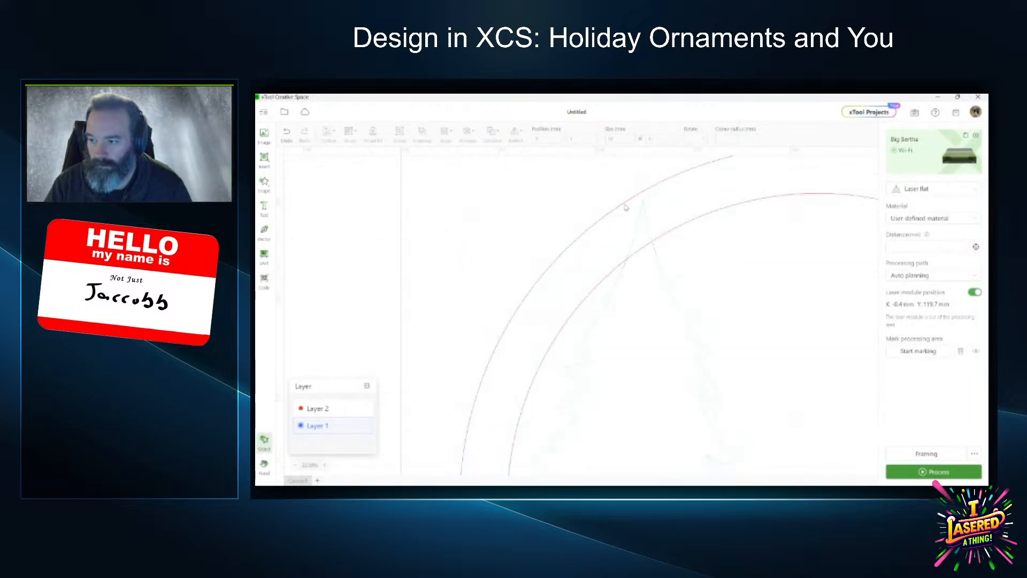
scroll(645, 201, up, 5)
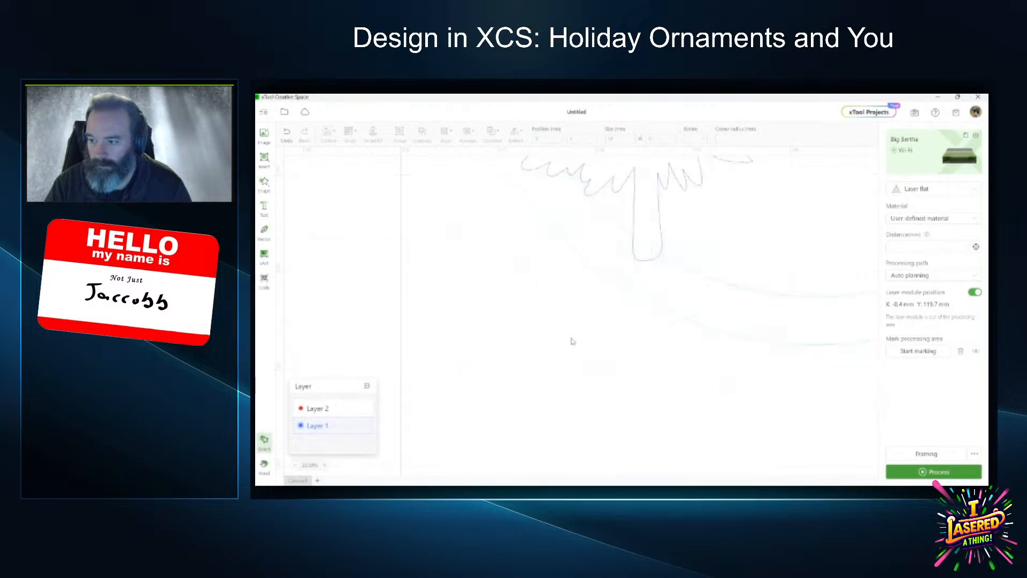
click(486, 320)
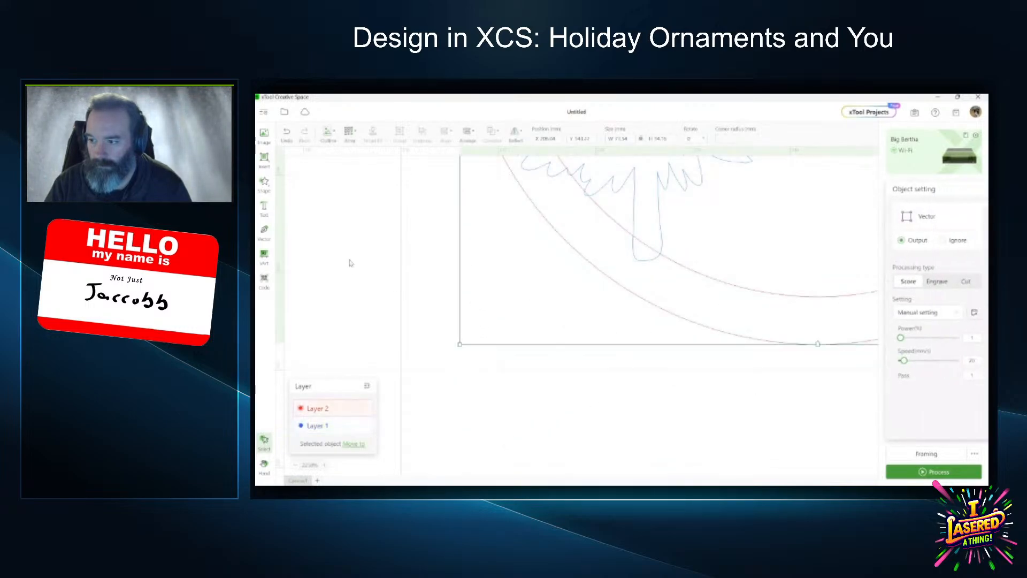
scroll(350, 263, down, 5)
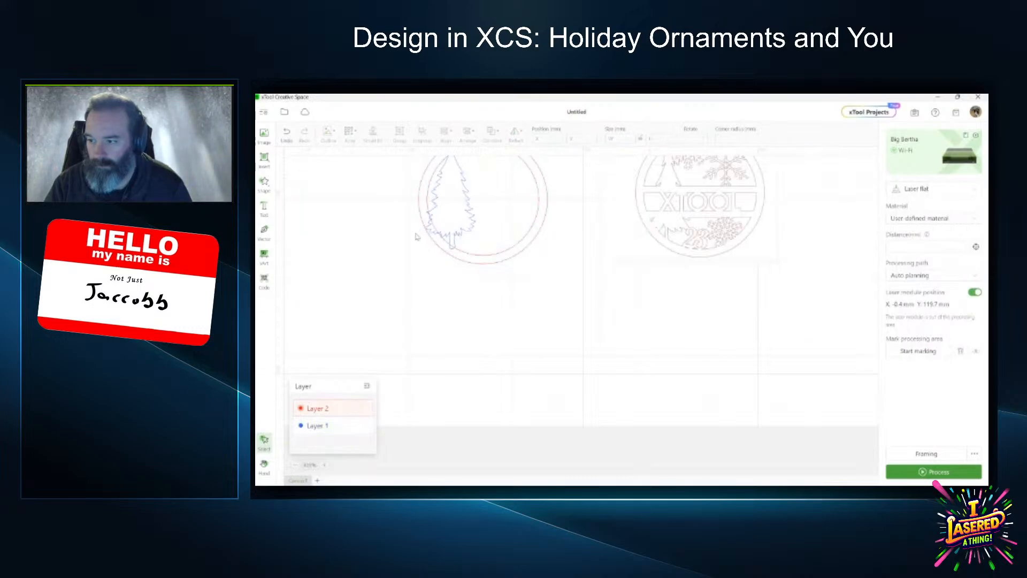
scroll(420, 246, up, 2)
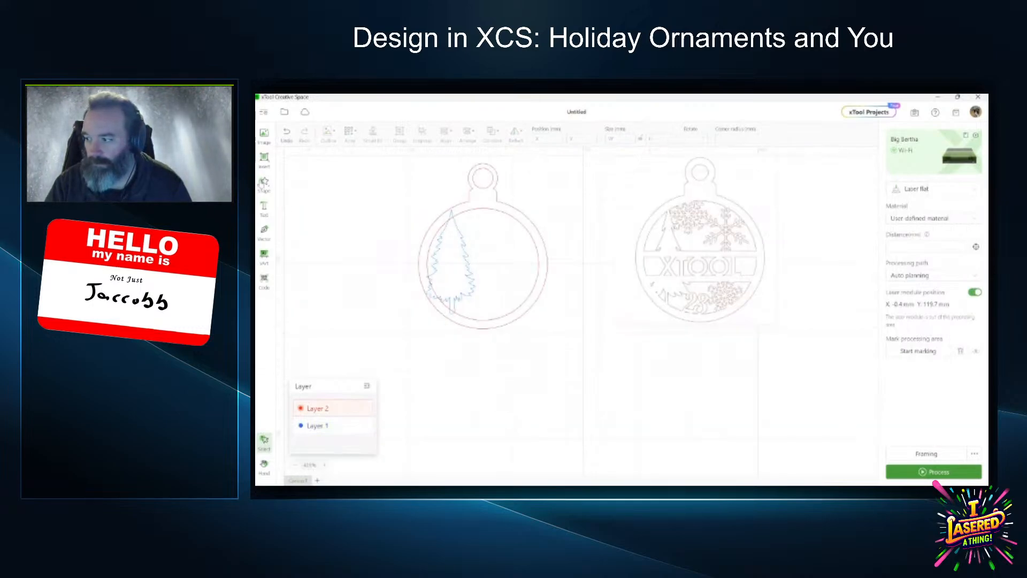
Draw a horizontal bar about 68 by 4.6 mm across the ring's middle and place a duplicate of it lower down.
click(265, 181)
click(283, 177)
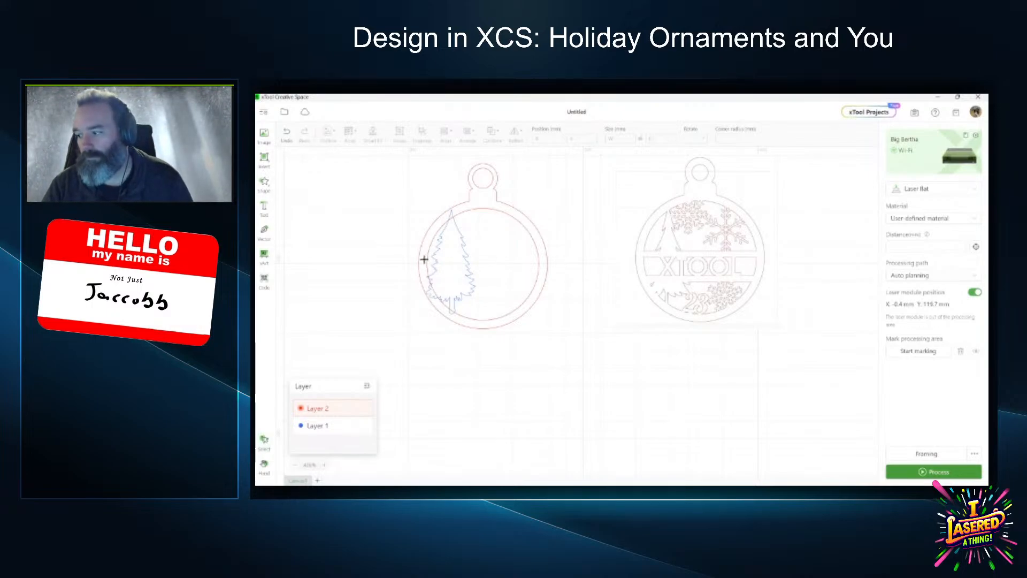
drag(423, 259, 543, 267)
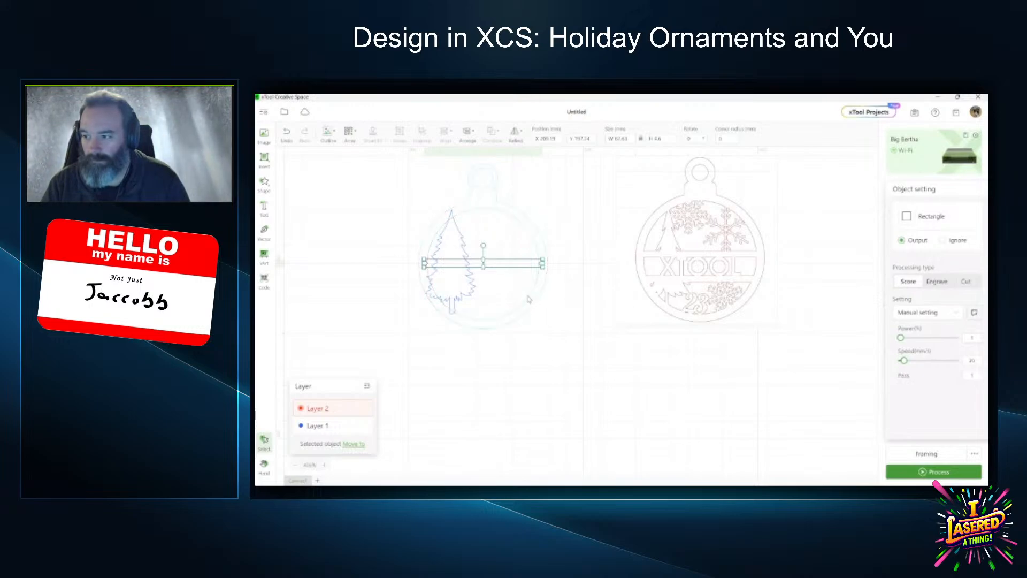
drag(508, 265, 503, 289)
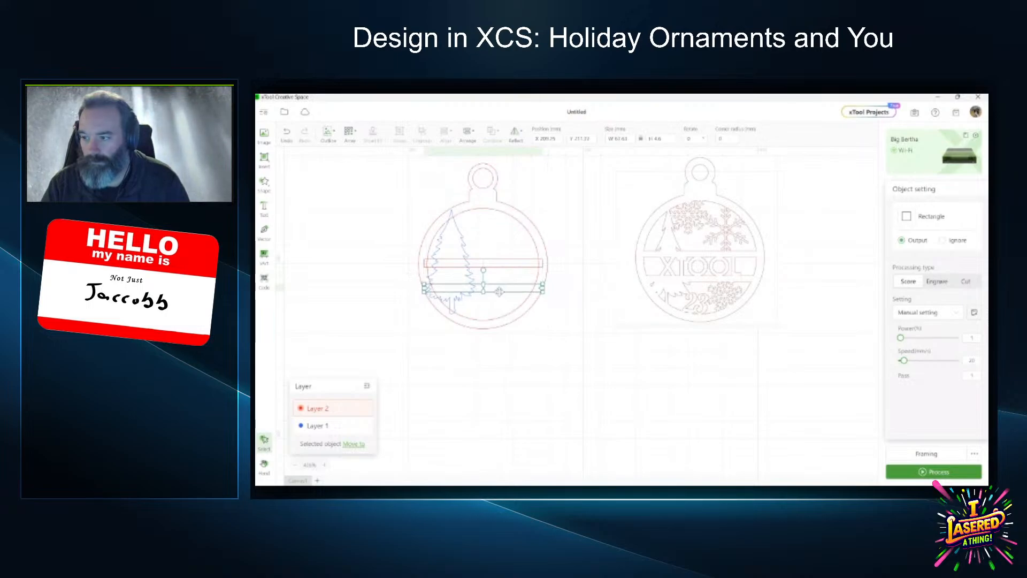
Shorten both ends of the lower bar so they stay within the ring's outer edge.
scroll(508, 310, up, 5)
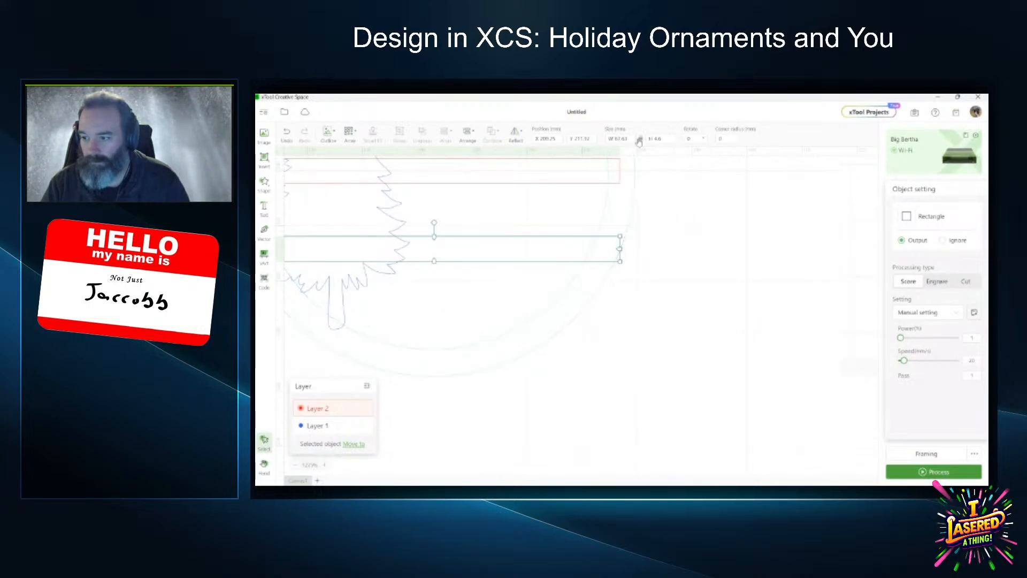
click(615, 249)
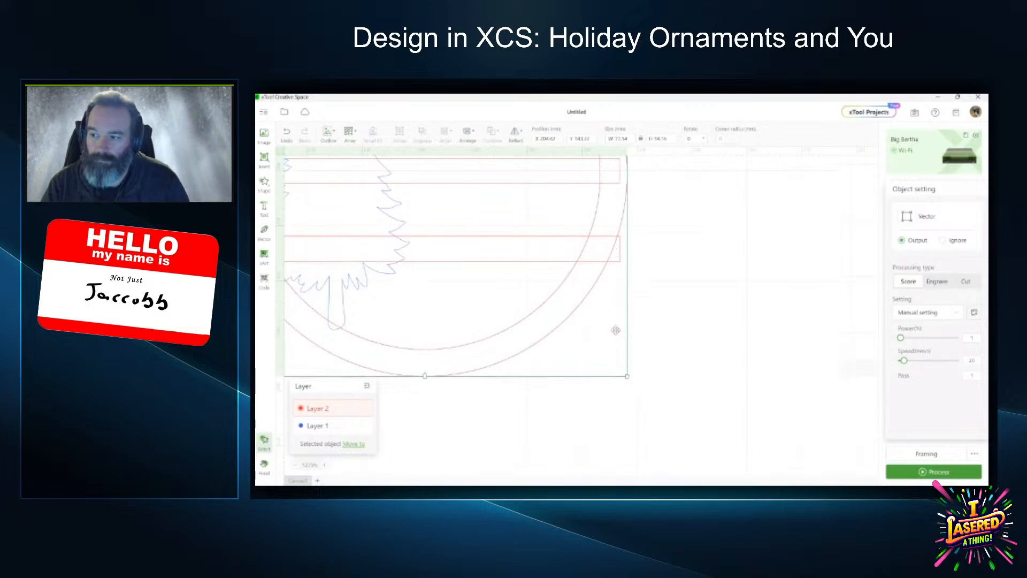
key(ctrl+z)
click(533, 252)
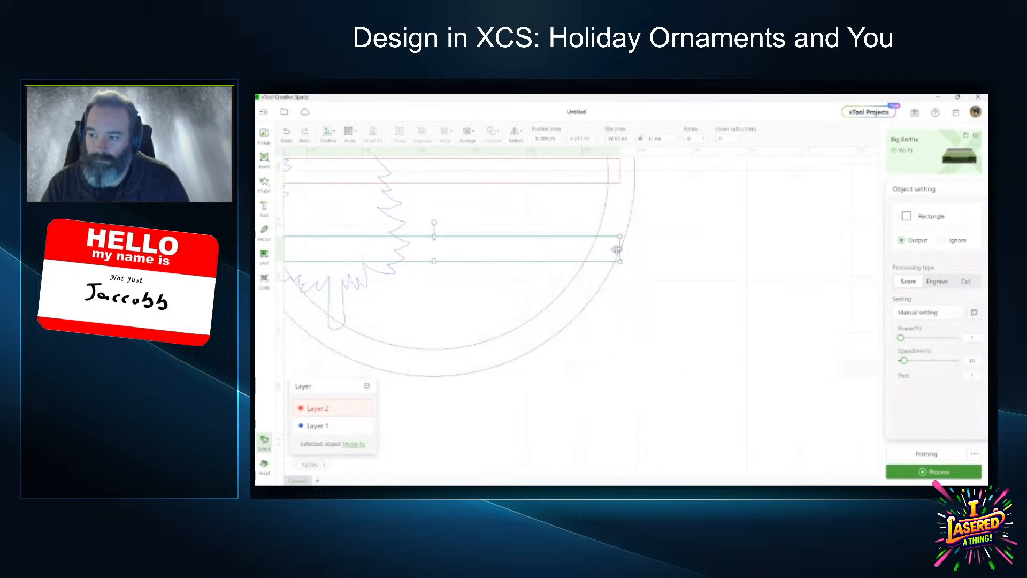
drag(619, 248, 607, 248)
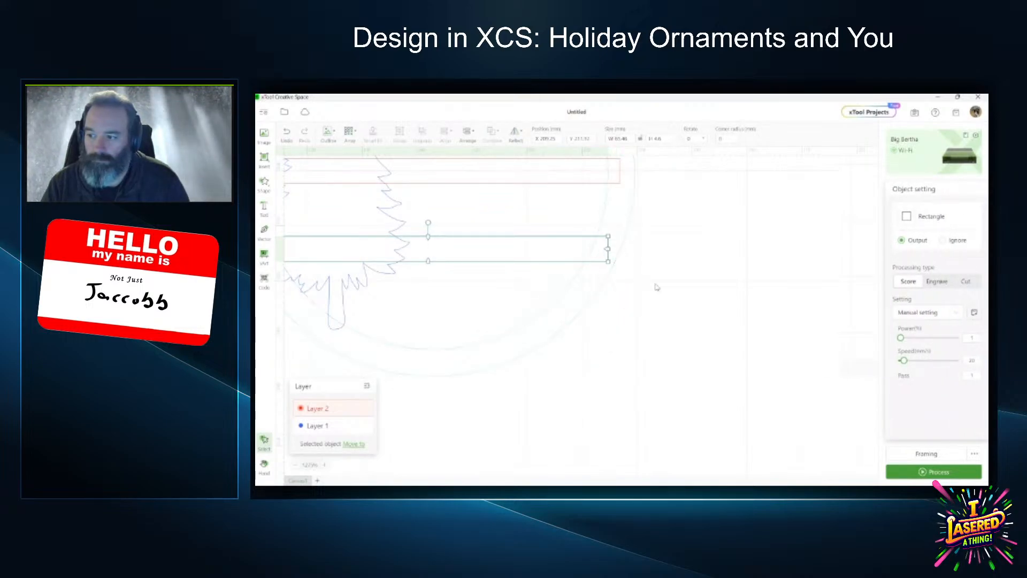
scroll(683, 292, down, 3)
scroll(428, 278, up, 5)
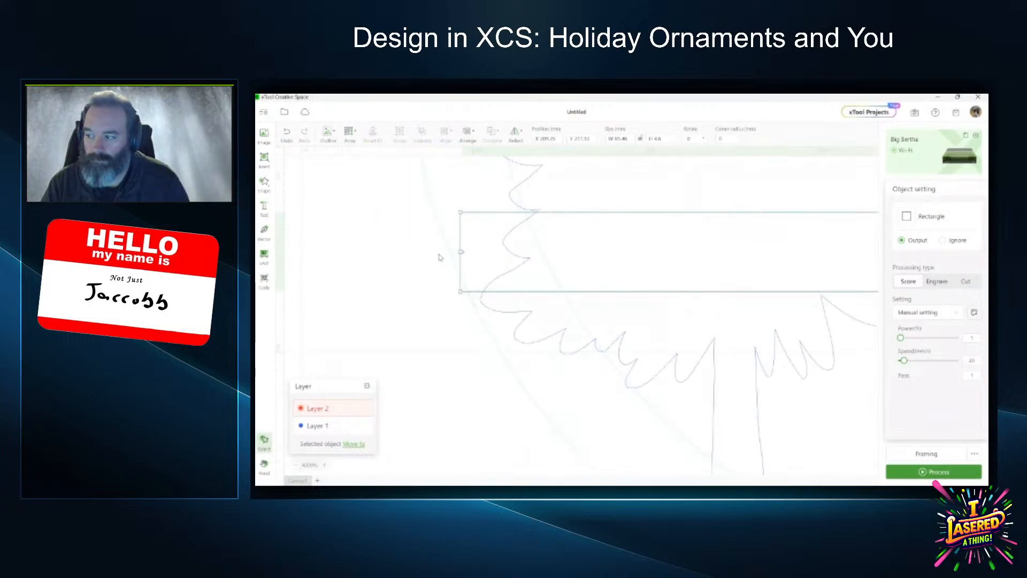
drag(460, 252, 473, 251)
click(410, 301)
scroll(357, 293, down, 8)
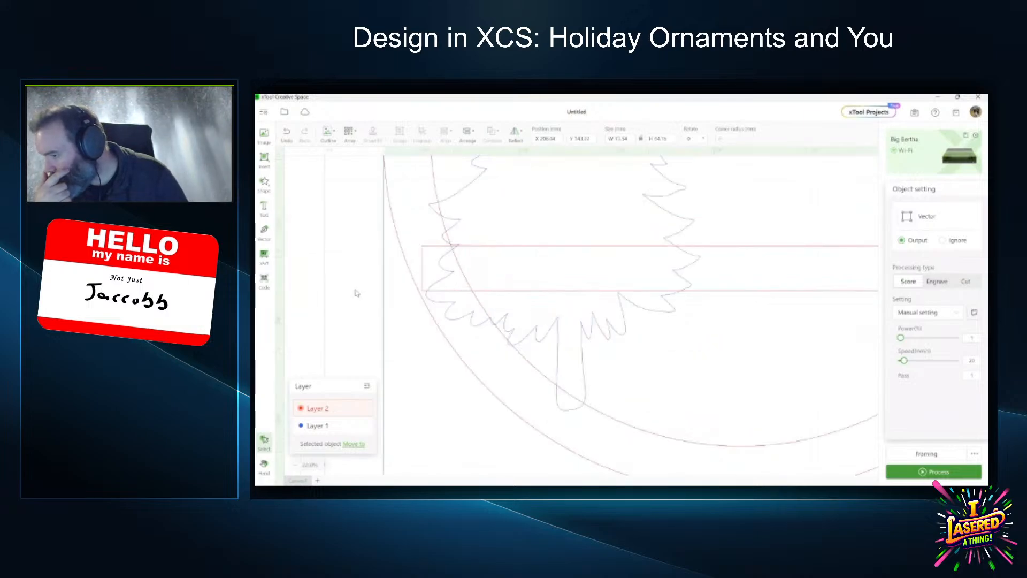
Unite the two horizontal bars with the ornament frame.
click(675, 413)
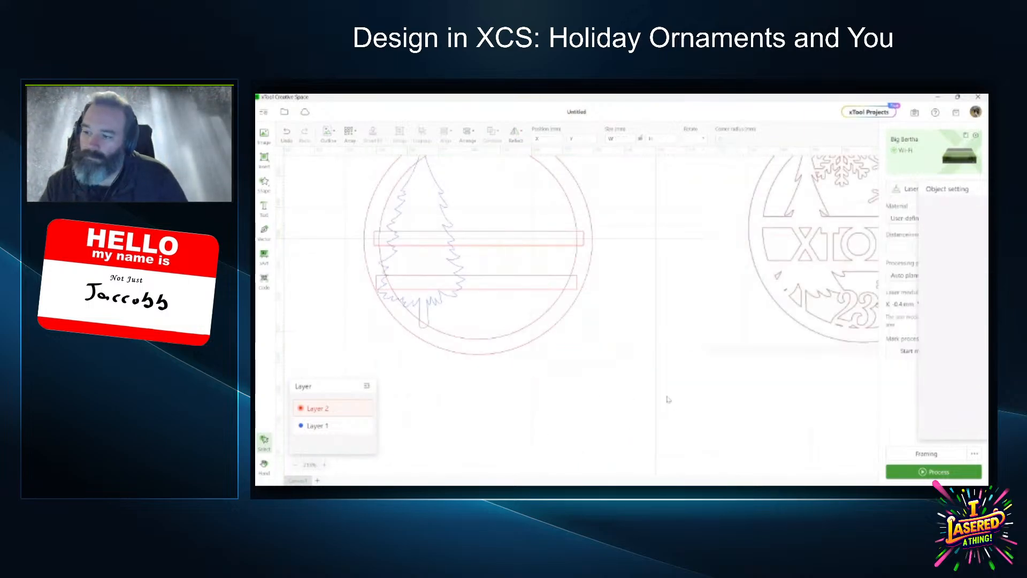
scroll(610, 285, up, 2)
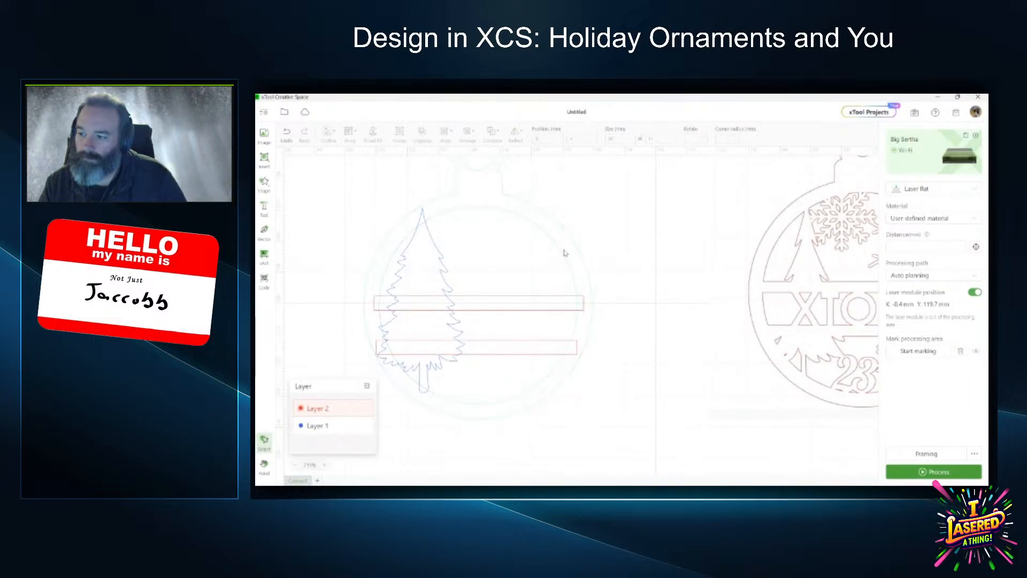
drag(615, 416, 518, 217)
click(492, 133)
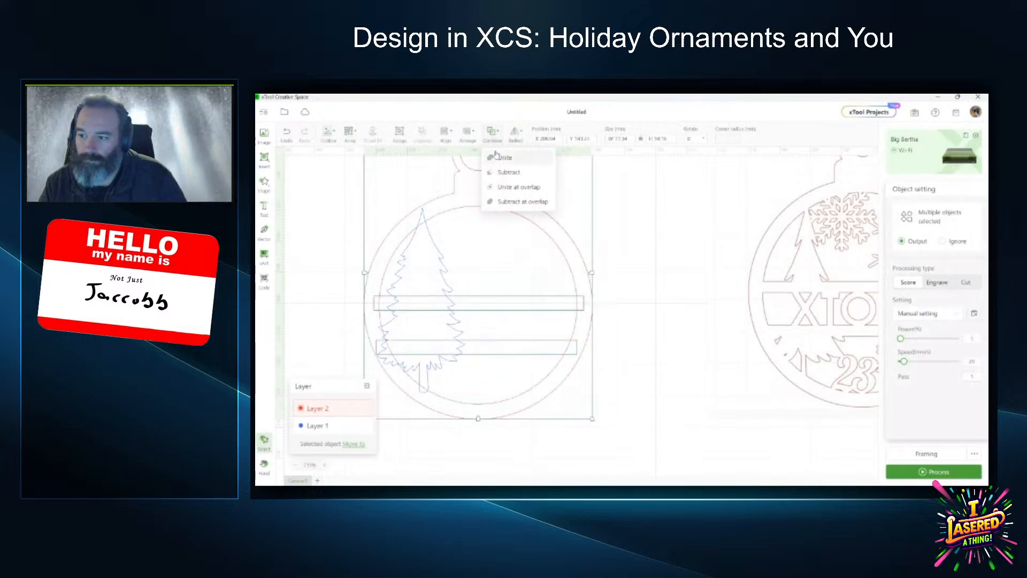
click(522, 201)
click(651, 350)
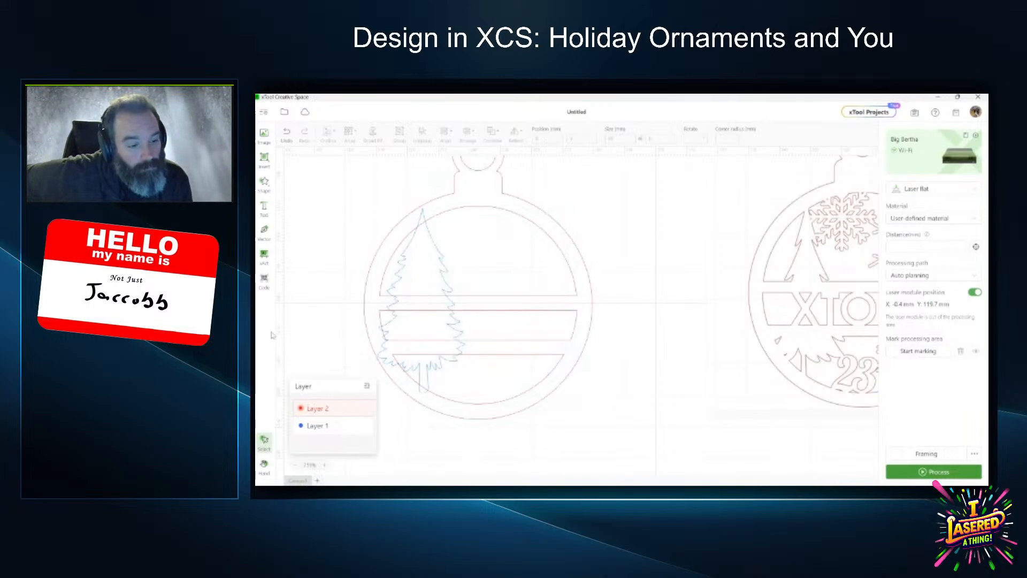
Draw a rectangle about 33 by 13 mm over the tree's middle, covering the left part of the opening between the bars.
click(265, 160)
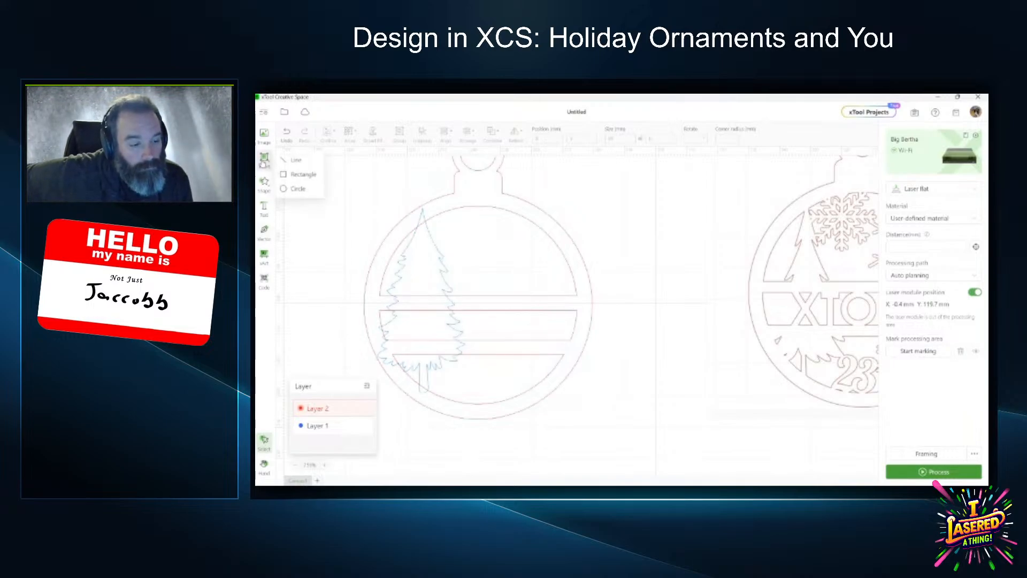
click(299, 175)
mouse_move(371, 301)
mouse_down()
mouse_move(422, 348)
mouse_move(476, 342)
mouse_up()
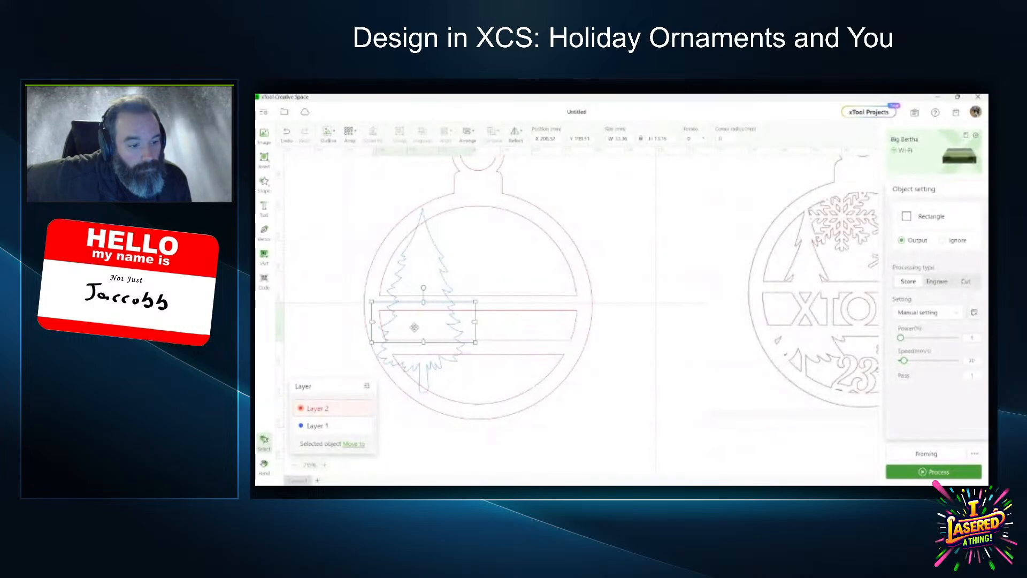
Subtract the rectangle from the pine tree to clear the band between the two bars.
scroll(405, 301, up, 5)
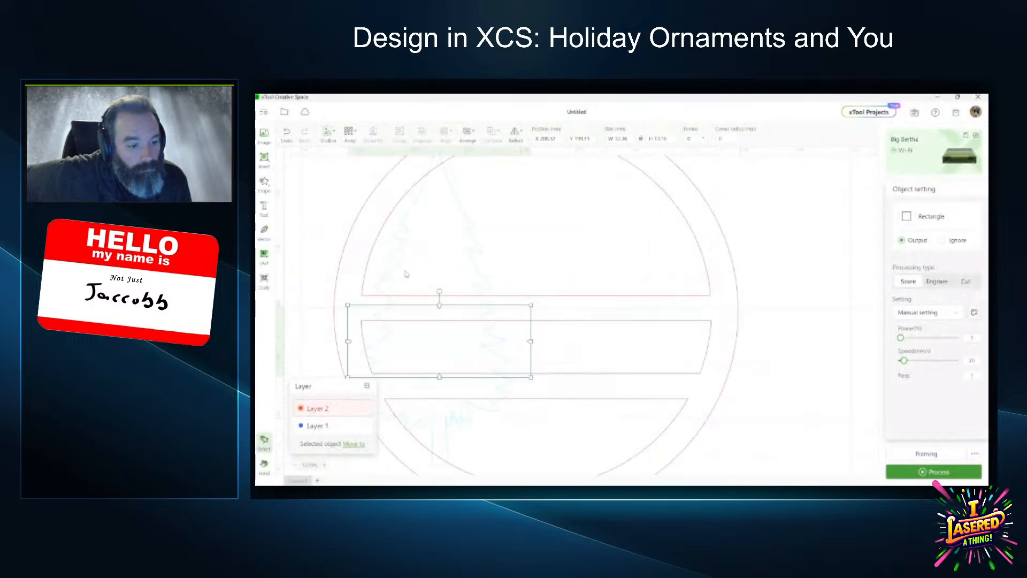
shift+click(457, 239)
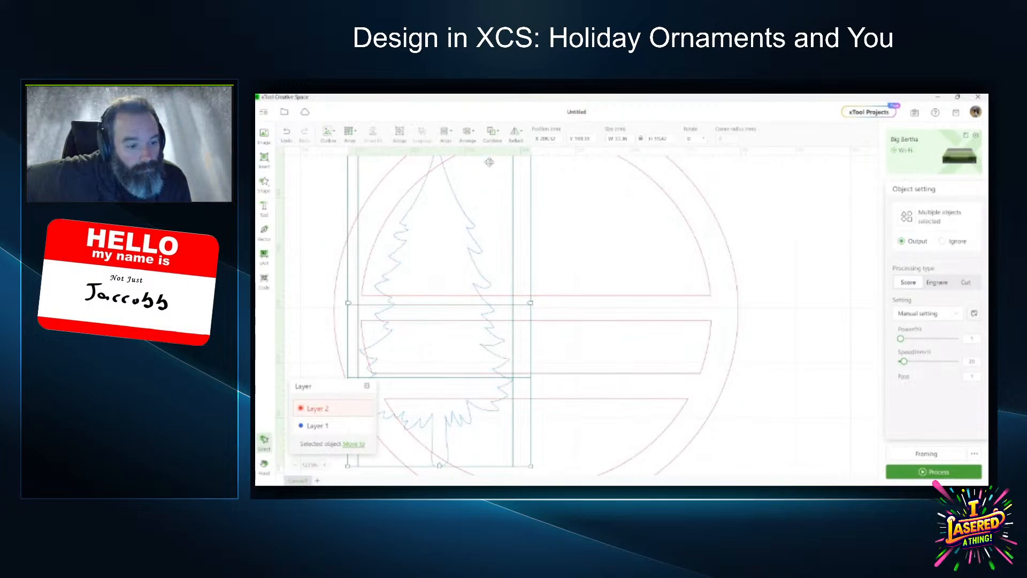
click(497, 139)
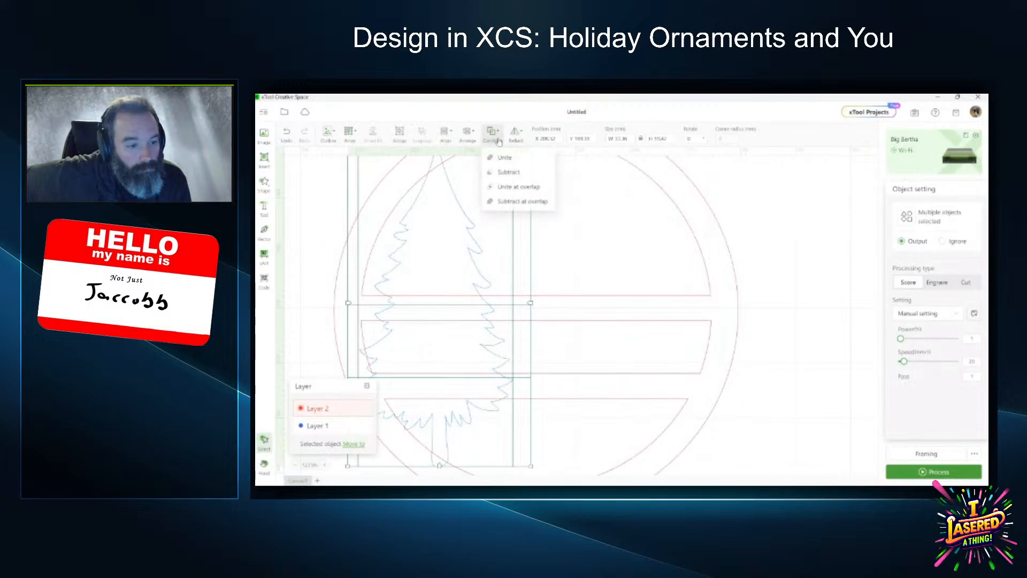
click(510, 171)
click(805, 350)
Unite the upper and lower tree parts with the ornament frame.
scroll(559, 333, down, 3)
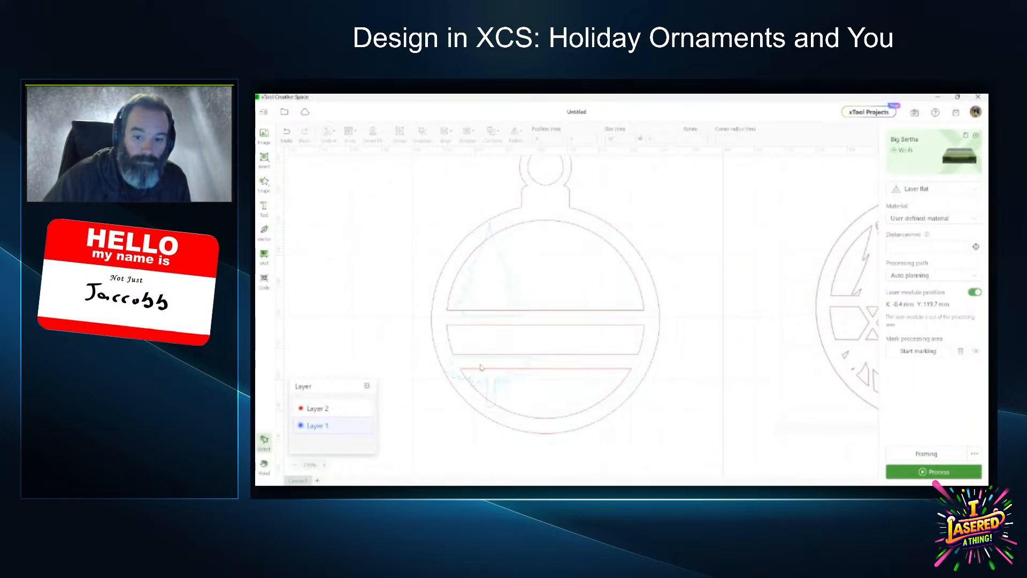
drag(397, 245, 533, 450)
mouse_move(491, 134)
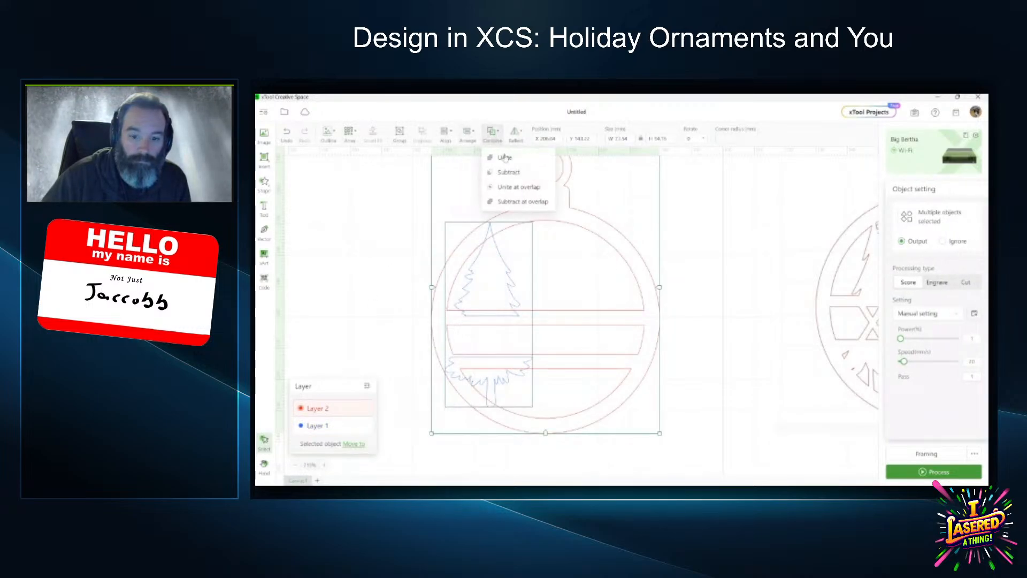
click(497, 159)
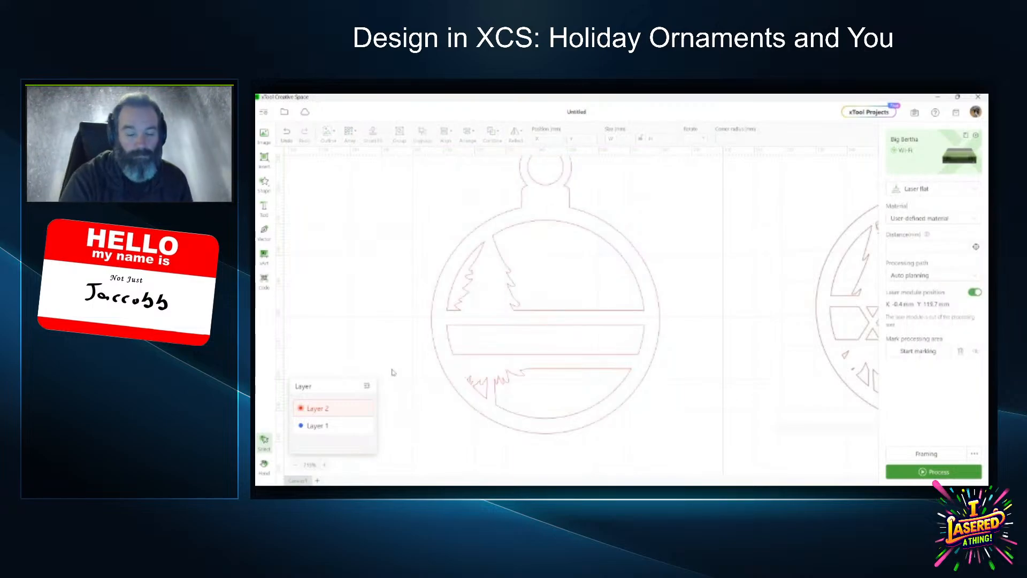
Draw an ellipse about 0.8 by 0.9 mm around the tiny stray fragment beside the lower tree branches.
scroll(362, 332, down, 2)
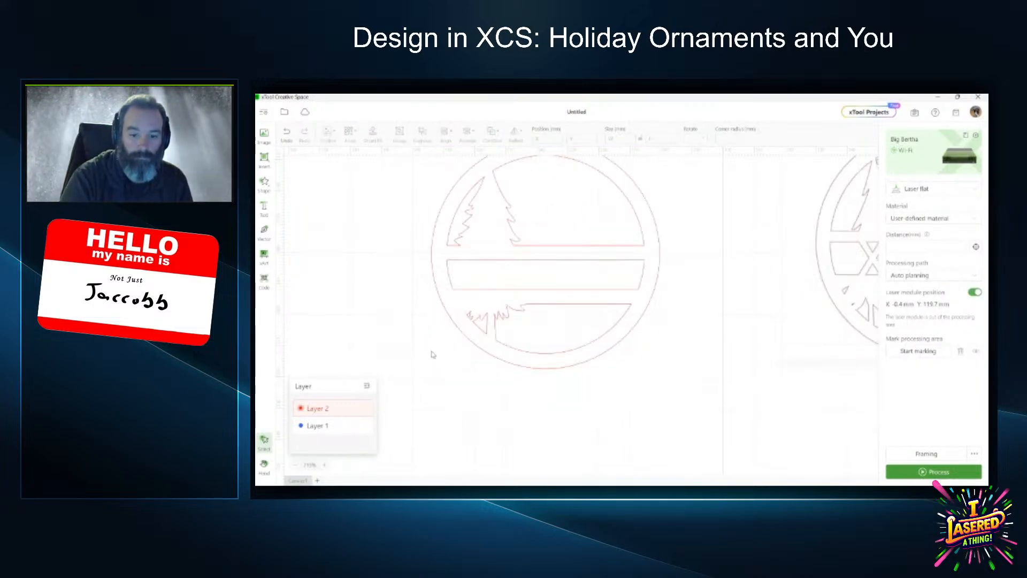
scroll(429, 355, up, 3)
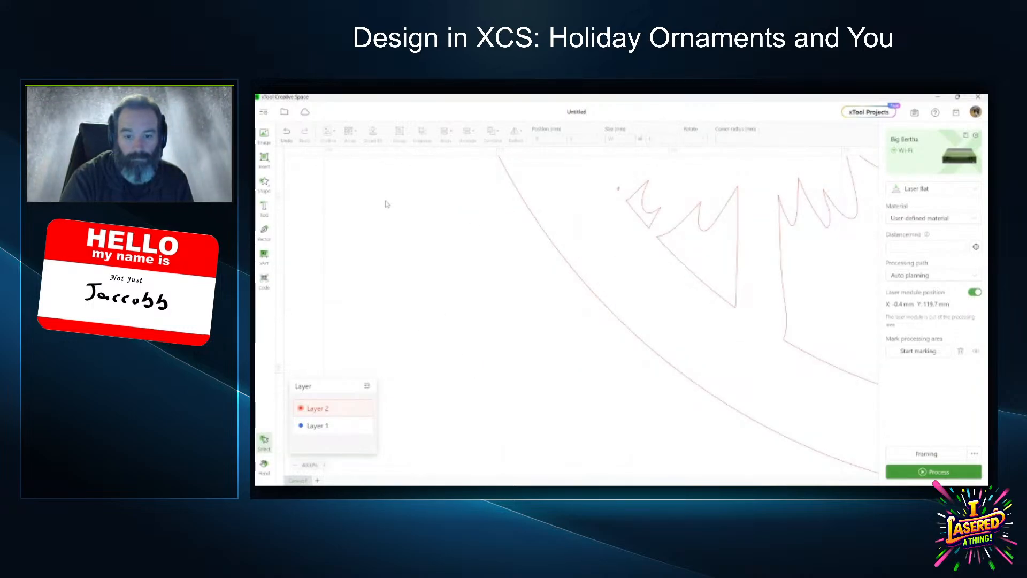
scroll(399, 235, up, 2)
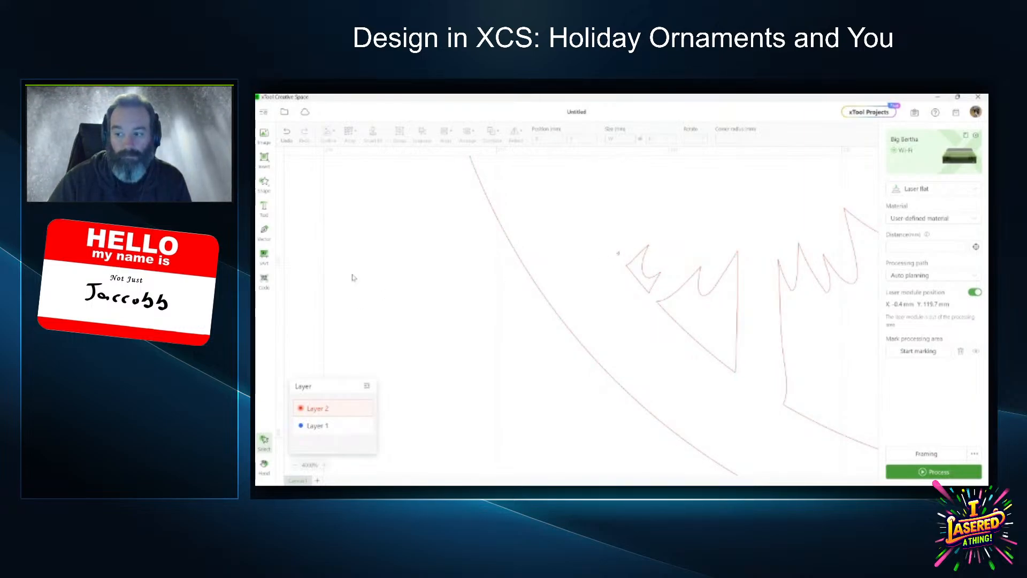
mouse_move(265, 162)
click(282, 192)
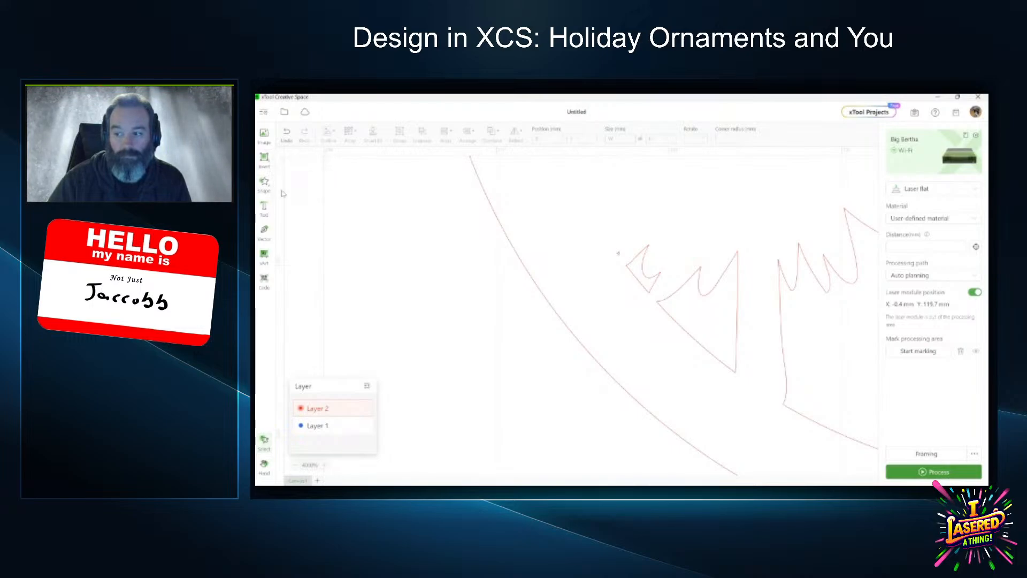
drag(610, 245, 624, 261)
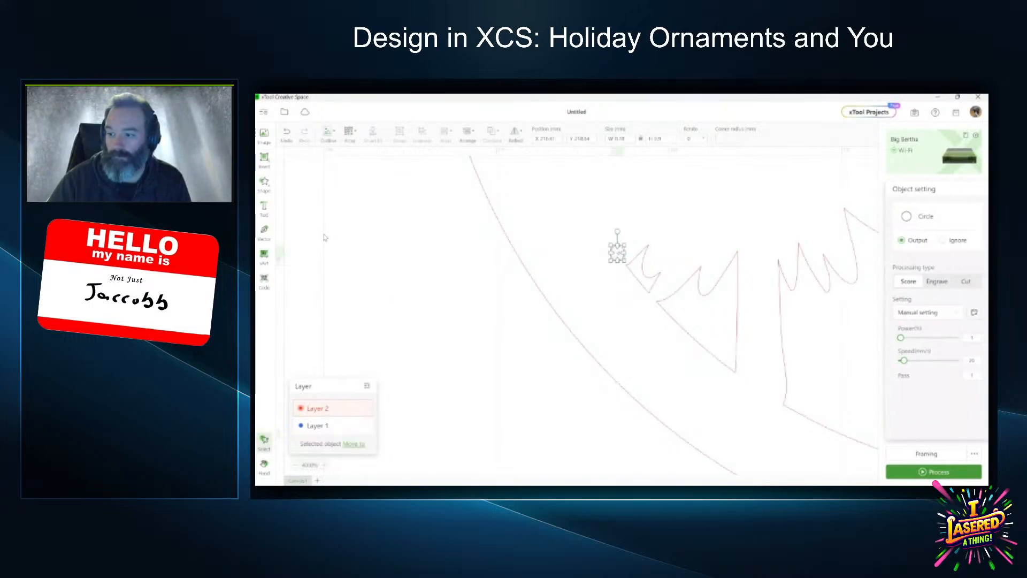
Subtract the small ellipse from the ornament to remove the stray fragment.
drag(313, 224, 680, 350)
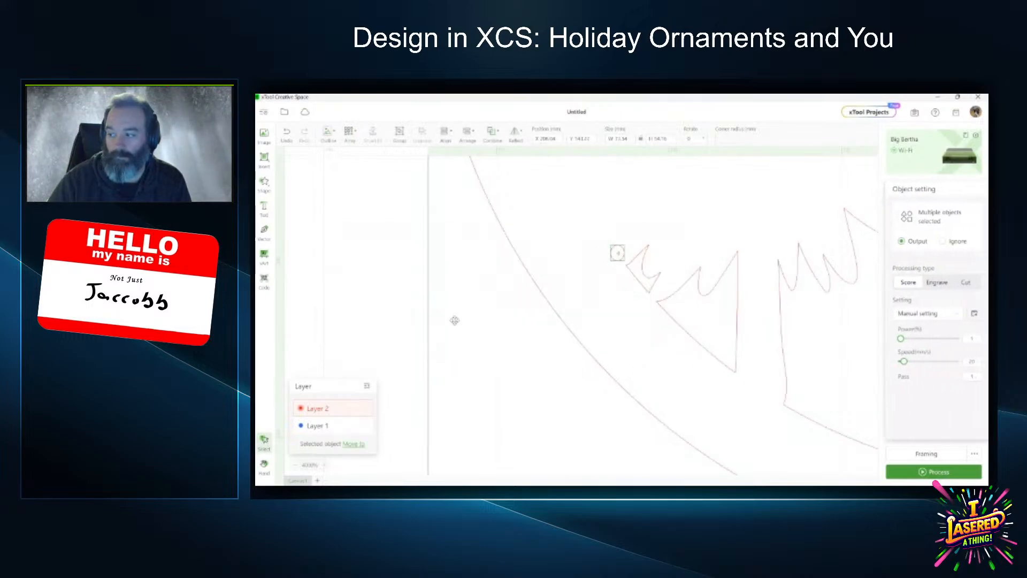
click(492, 133)
click(486, 169)
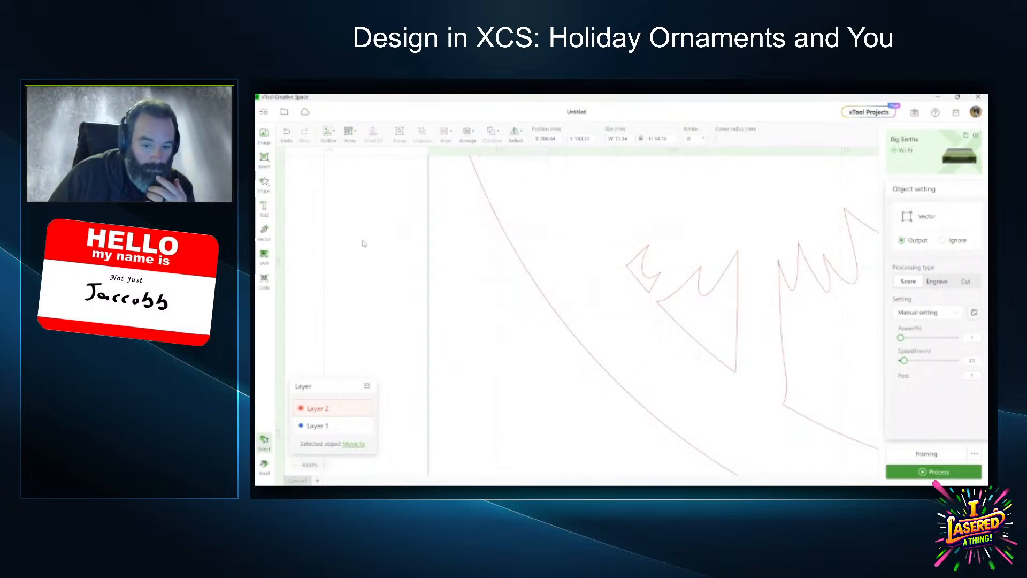
click(372, 237)
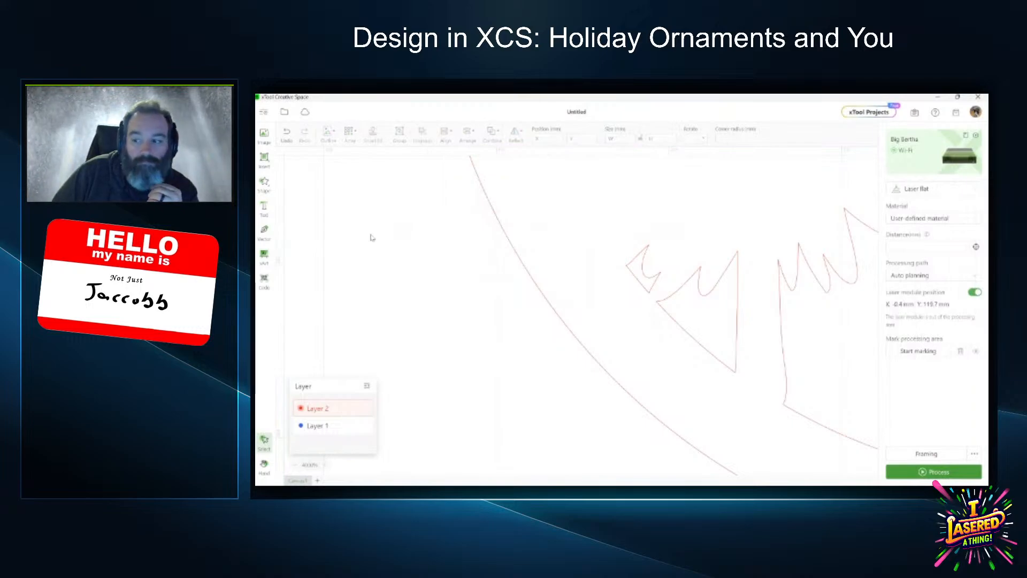
Move the reference image farther from the ornament and insert two different snowflakes from the Festival shapes, one thin-armed and one denser.
scroll(413, 292, down, 8)
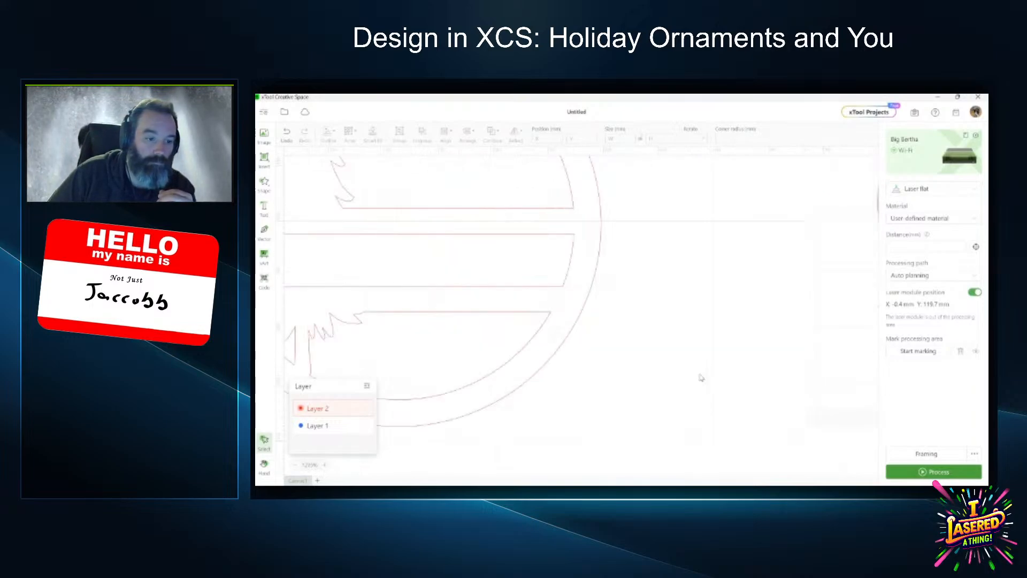
scroll(700, 377, down, 3)
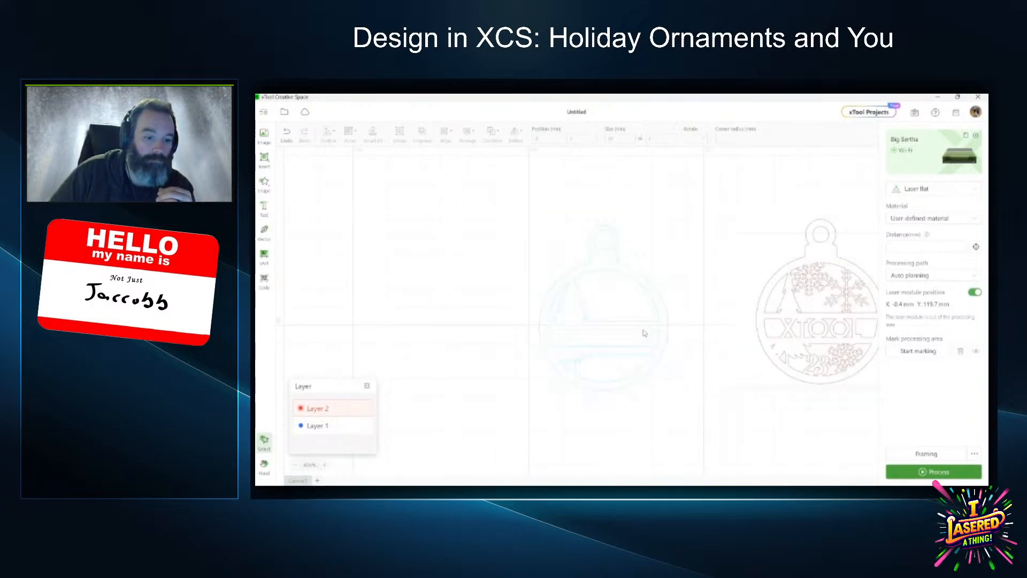
drag(842, 304, 807, 337)
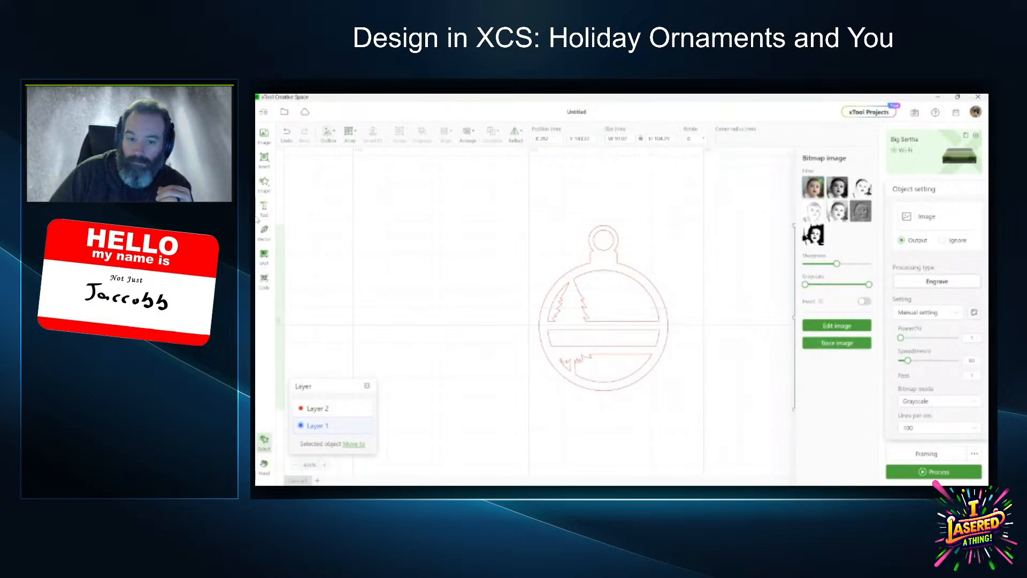
click(264, 182)
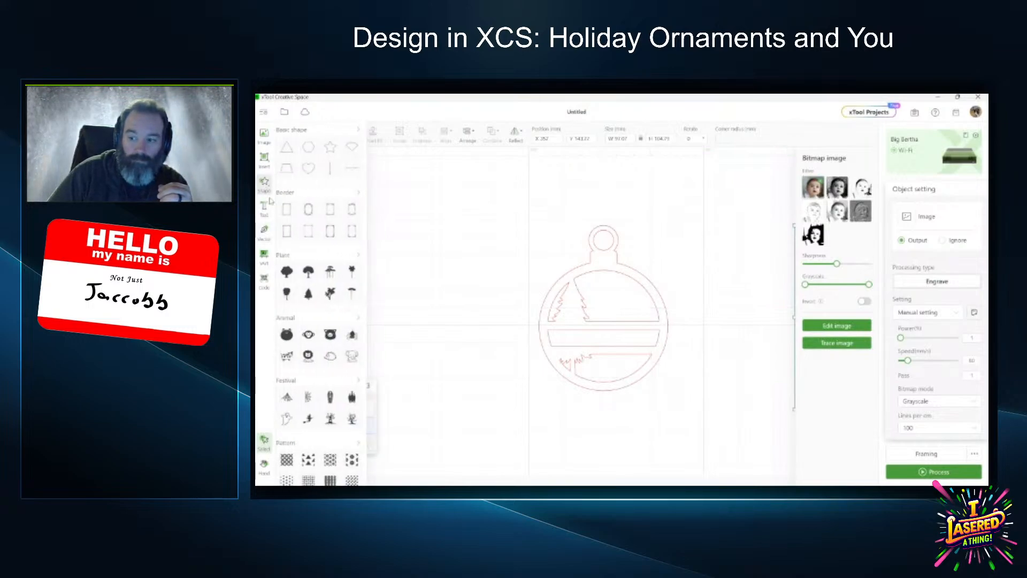
click(362, 381)
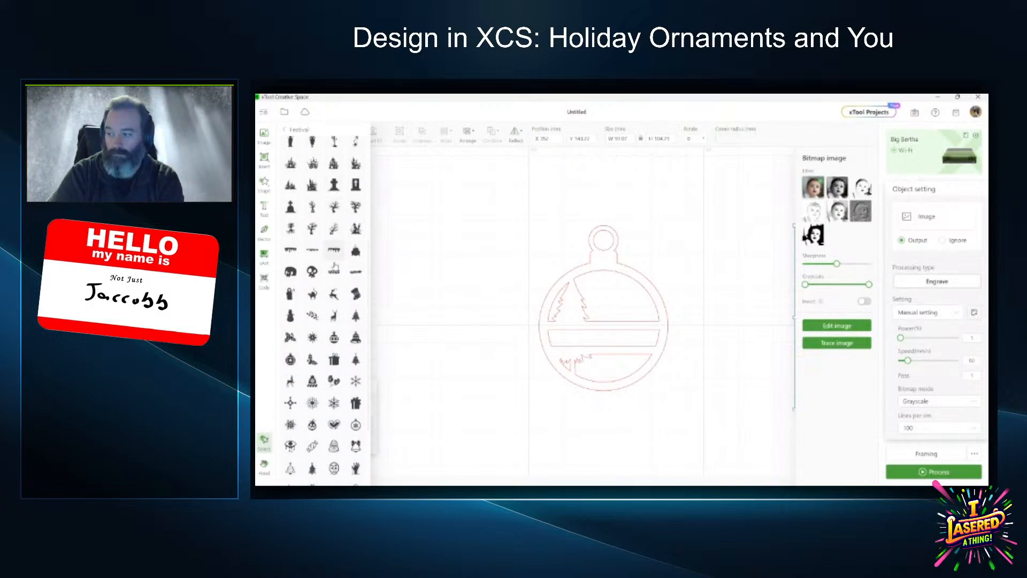
scroll(333, 268, down, 3)
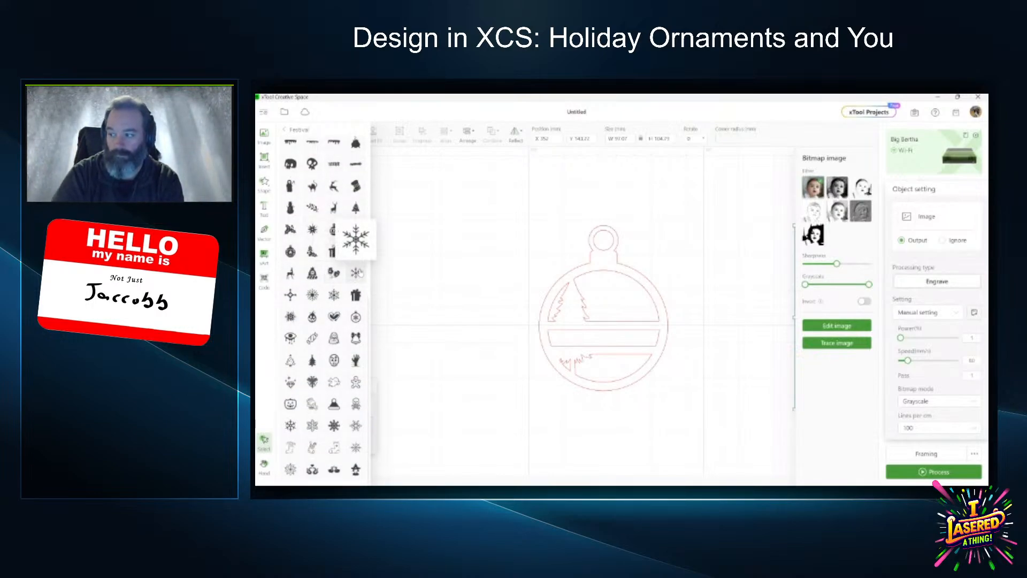
click(356, 273)
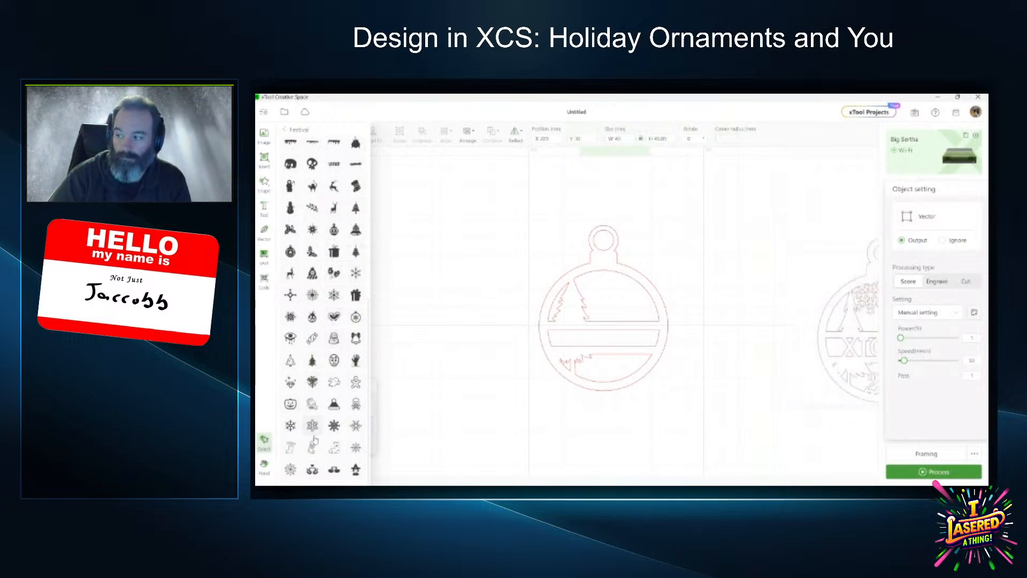
mouse_move(340, 432)
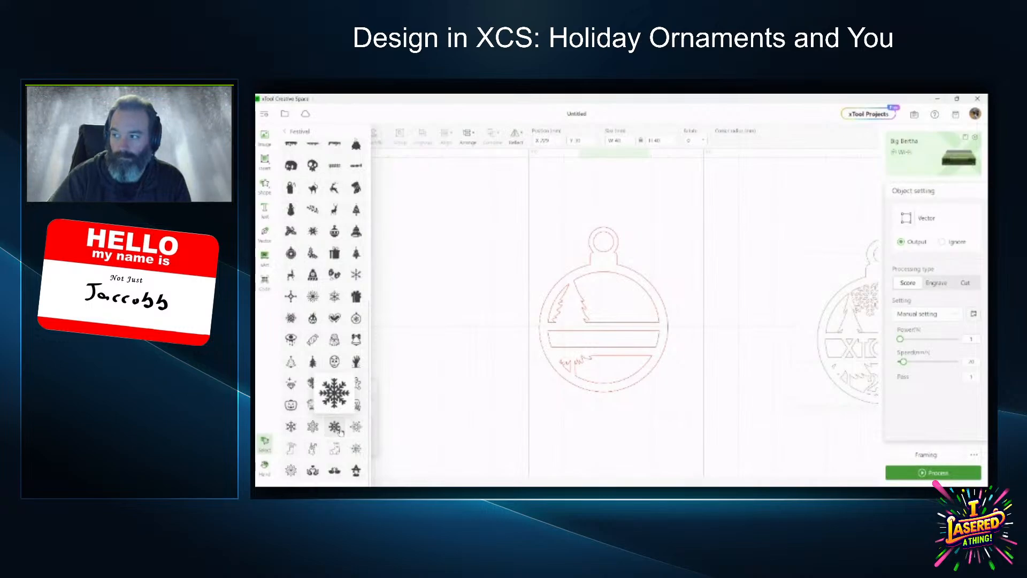
click(483, 314)
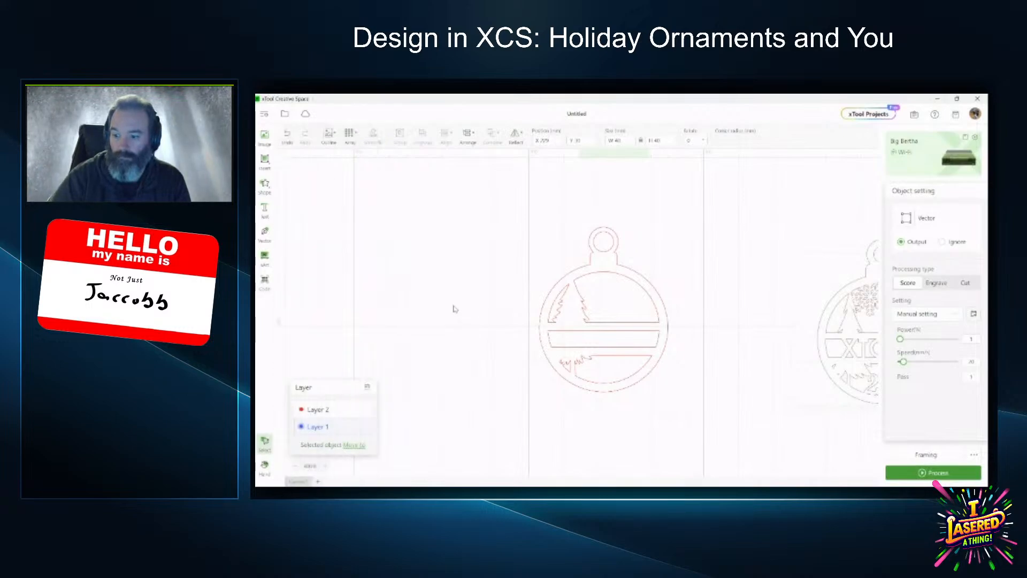
Bring both inserted snowflakes down beside the ornament, the denser one above and the thin-armed one between ornament and reference.
scroll(454, 308, down, 5)
drag(548, 166, 592, 239)
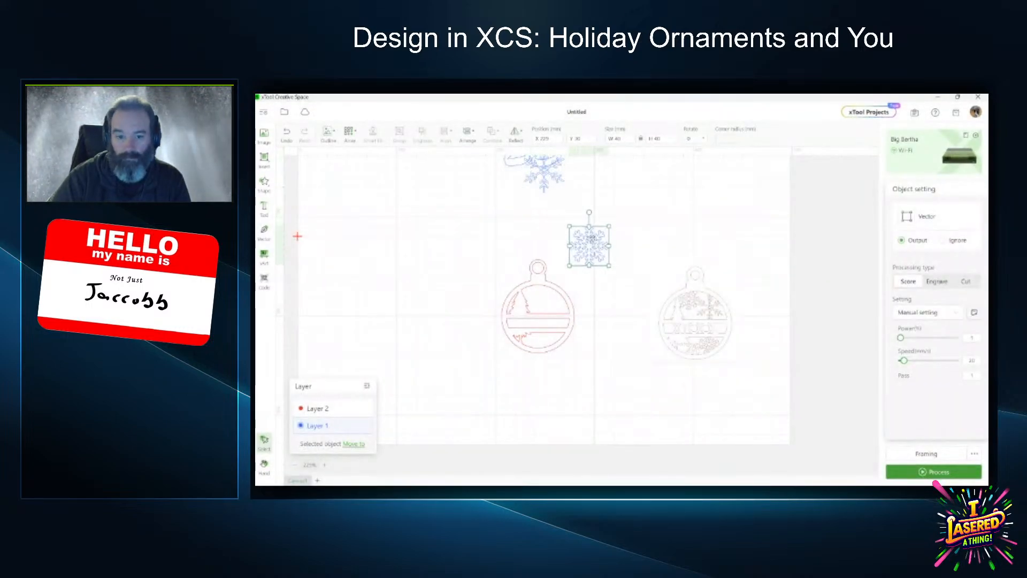
drag(545, 181, 615, 324)
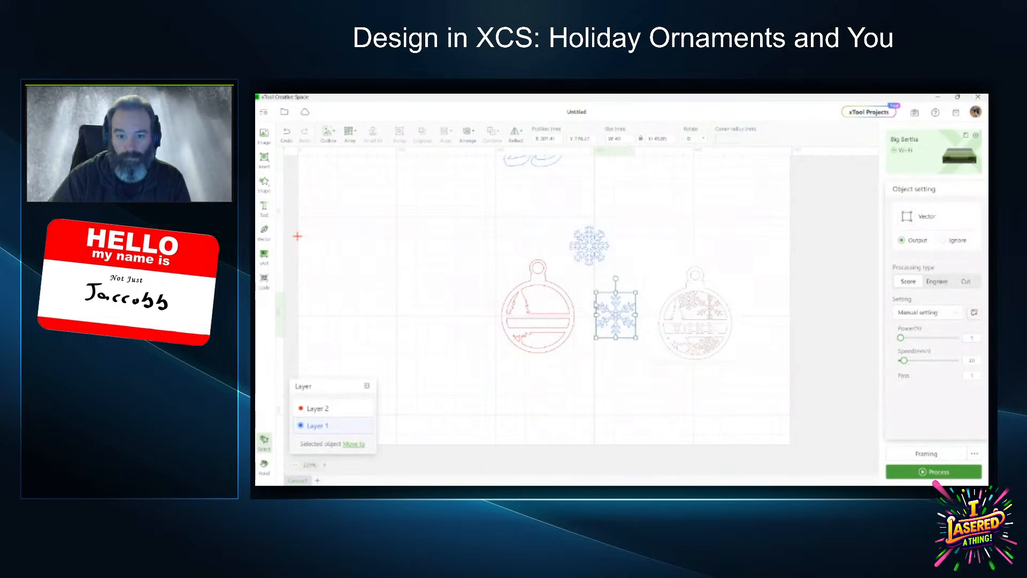
Scale the denser snowflake to about 21 mm and place one copy near the treetop and another over the lower right opening.
scroll(601, 350, up, 3)
drag(580, 164, 504, 264)
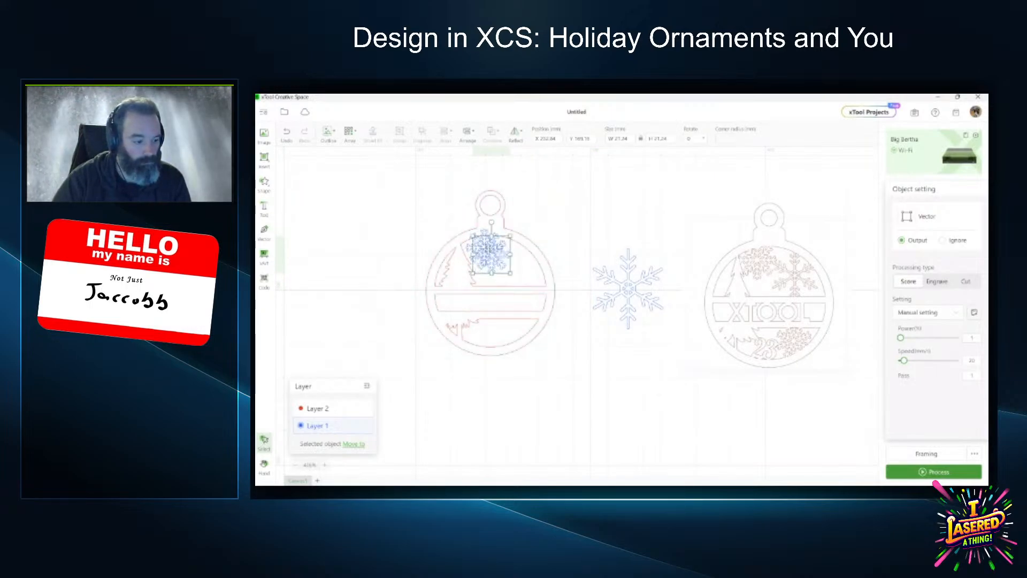
mouse_move(484, 245)
mouse_down()
mouse_move(513, 319)
mouse_move(482, 260)
mouse_up()
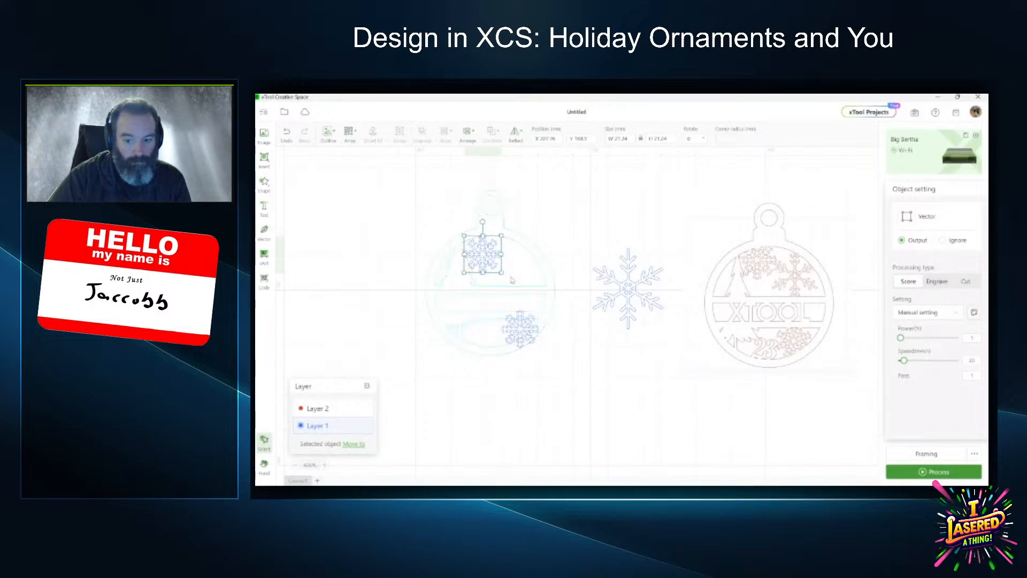
Tilt the upper dense snowflake slightly counterclockwise and position it against the treetop and the frame's inner edge.
drag(483, 221, 474, 223)
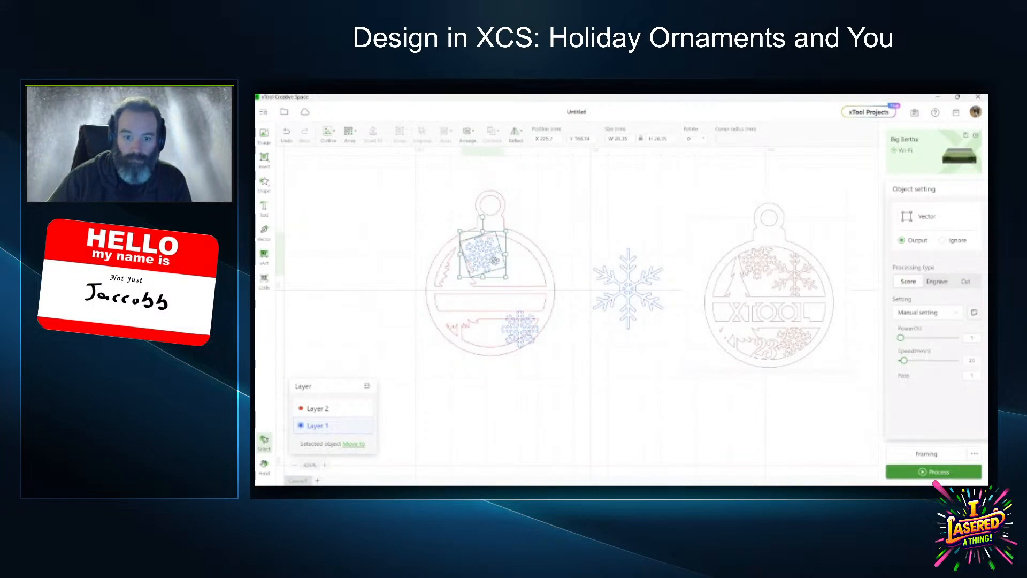
drag(498, 262, 495, 260)
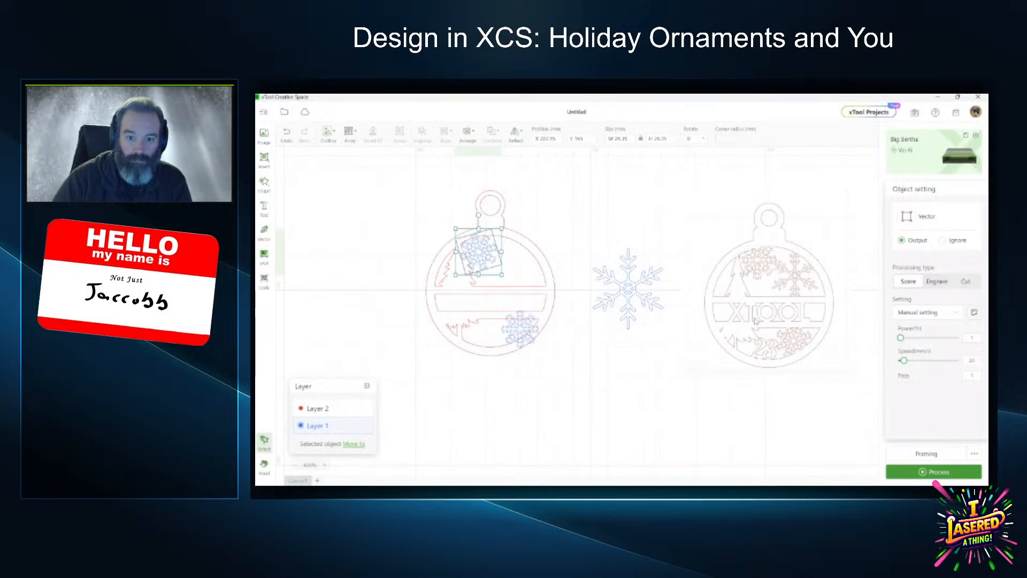
key(Right)
key(Right)
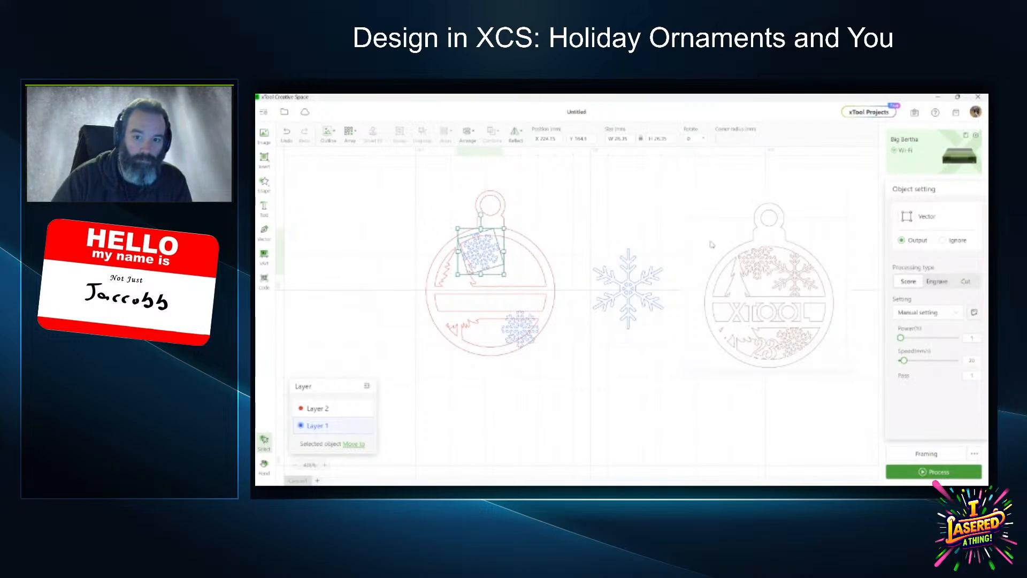
click(589, 225)
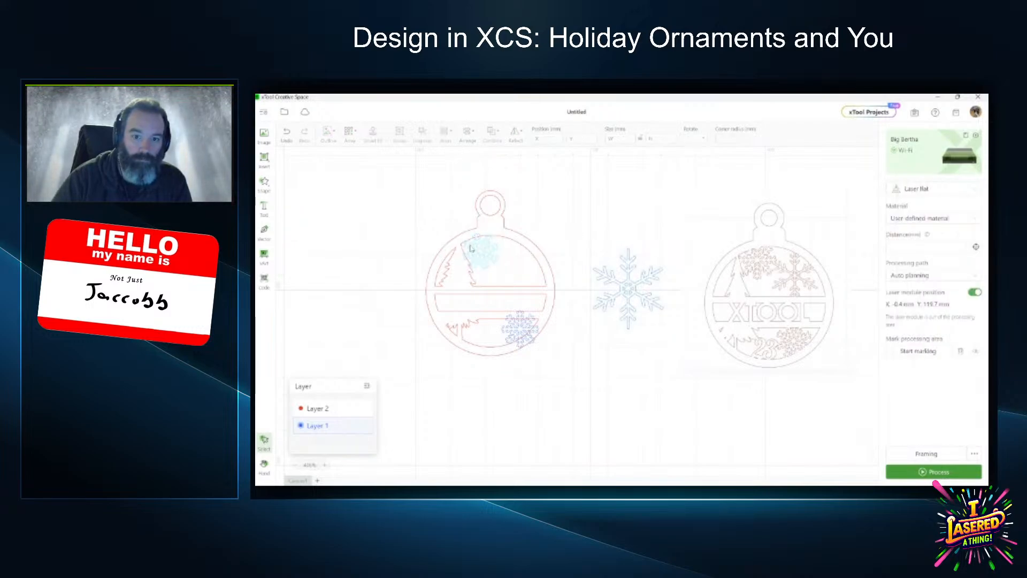
Scale the thin-armed snowflake to about 23 mm wide, place it in the upper right opening and rotate it clockwise.
click(644, 325)
drag(661, 329, 513, 276)
key(Up)
key(Up)
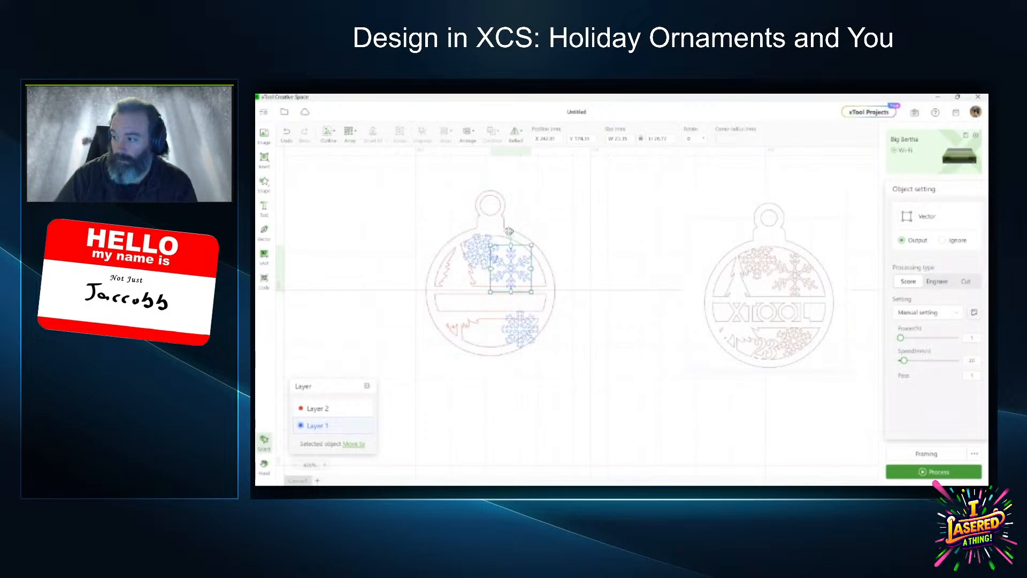
drag(509, 231, 546, 241)
click(634, 238)
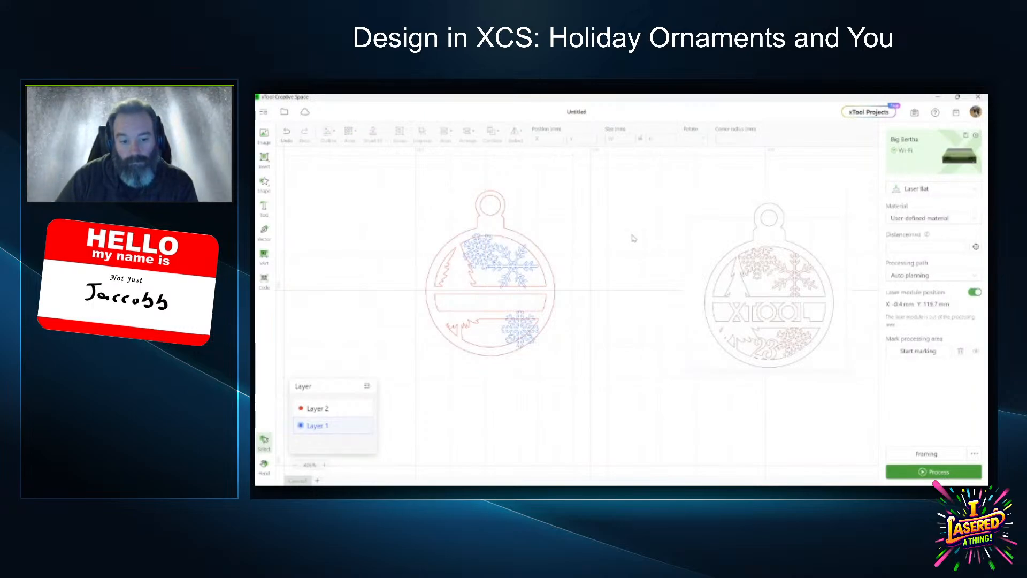
Try to unite the two upper snowflakes with the ornament frame and inspect the joined outlines.
drag(380, 188, 585, 288)
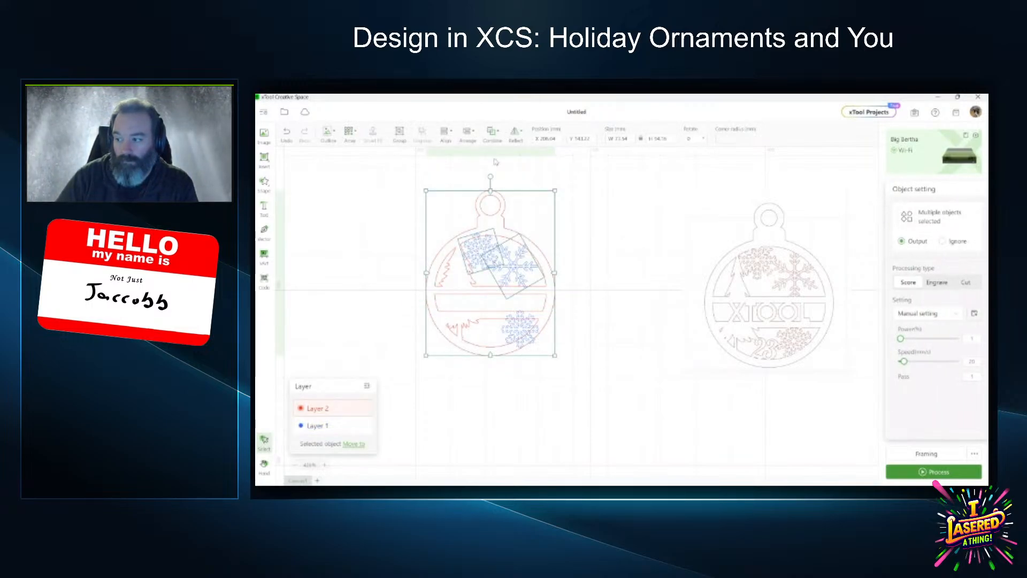
click(491, 131)
click(495, 155)
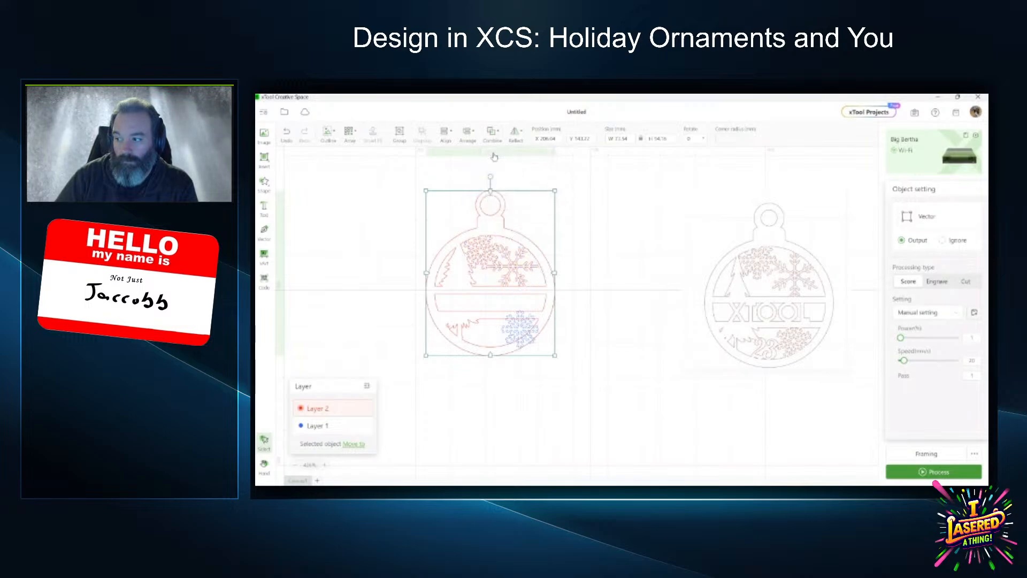
click(661, 265)
scroll(489, 278, up, 5)
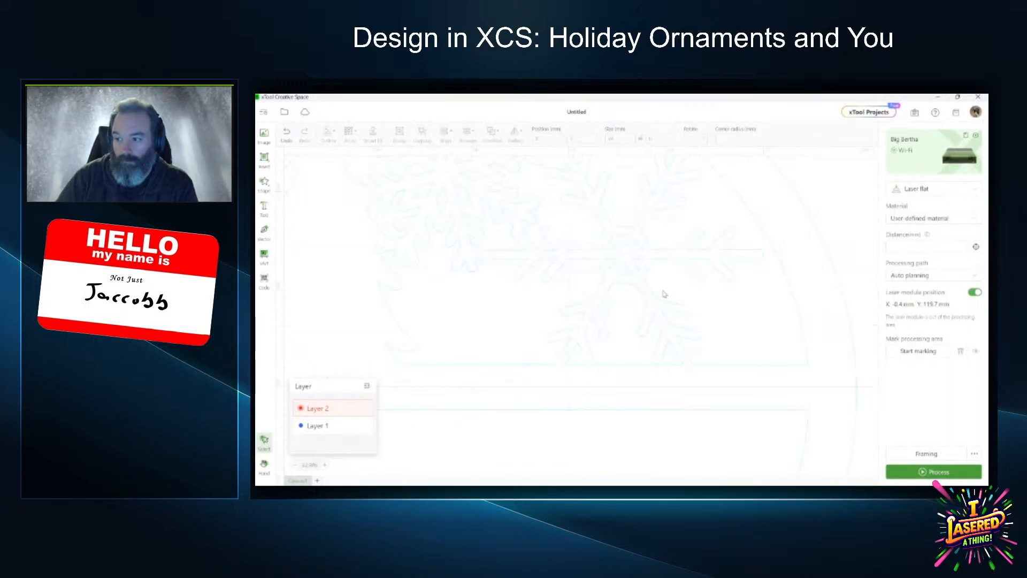
scroll(662, 294, down, 3)
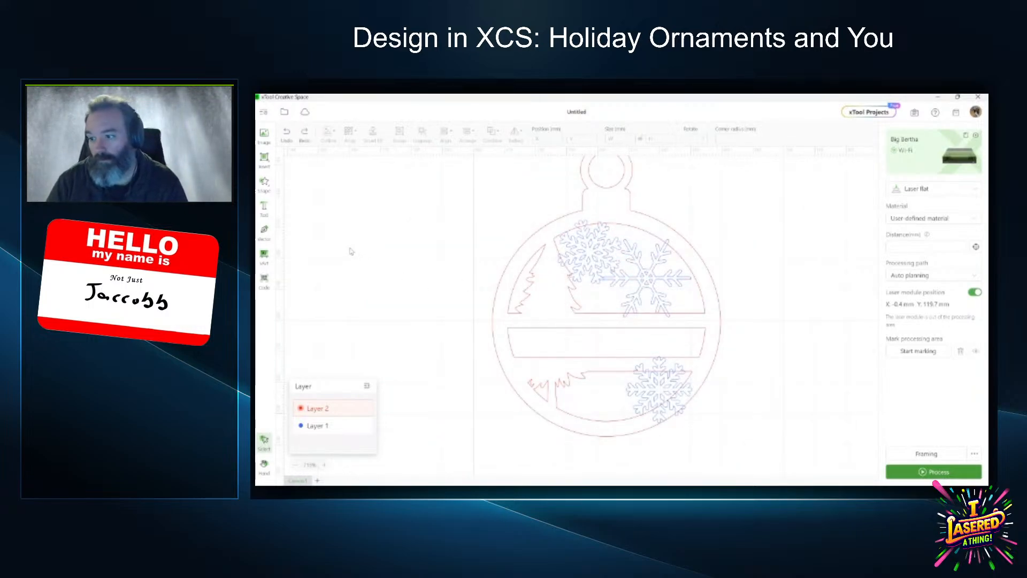
Nudge the thin-armed snowflake slightly left and unite both upper snowflakes with the ornament frame.
click(647, 278)
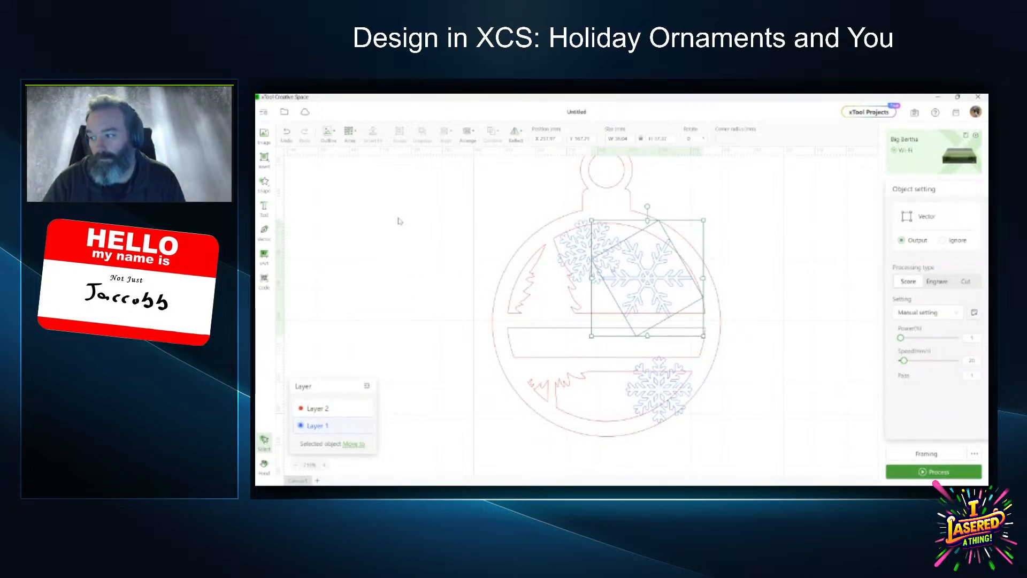
key(Left)
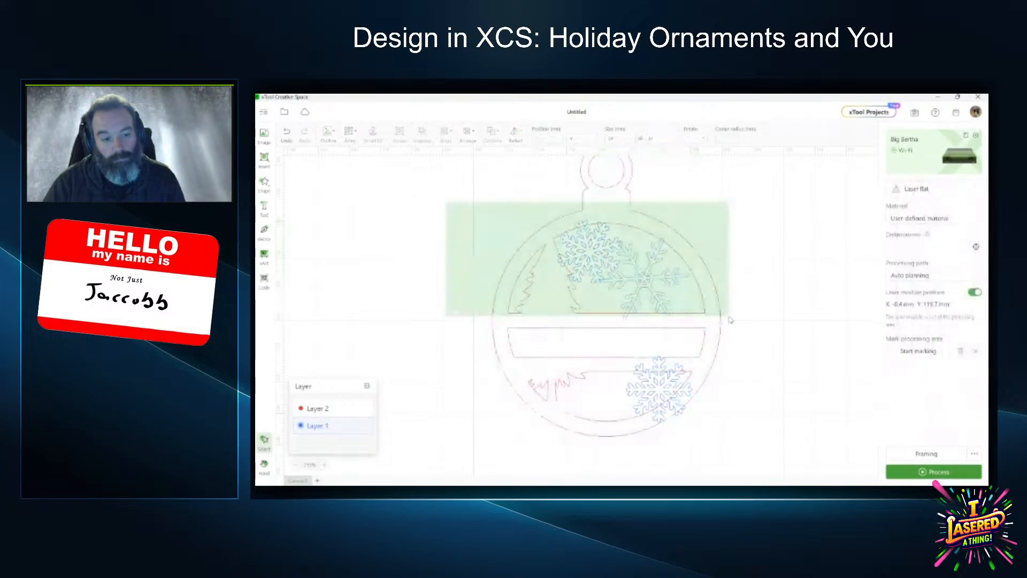
drag(447, 201, 729, 305)
click(492, 134)
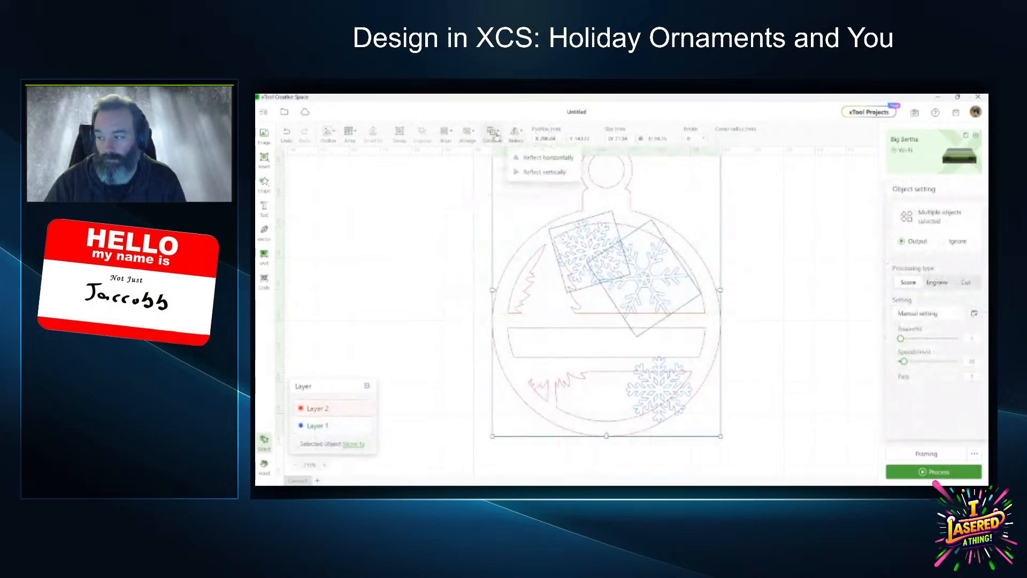
click(501, 159)
click(391, 272)
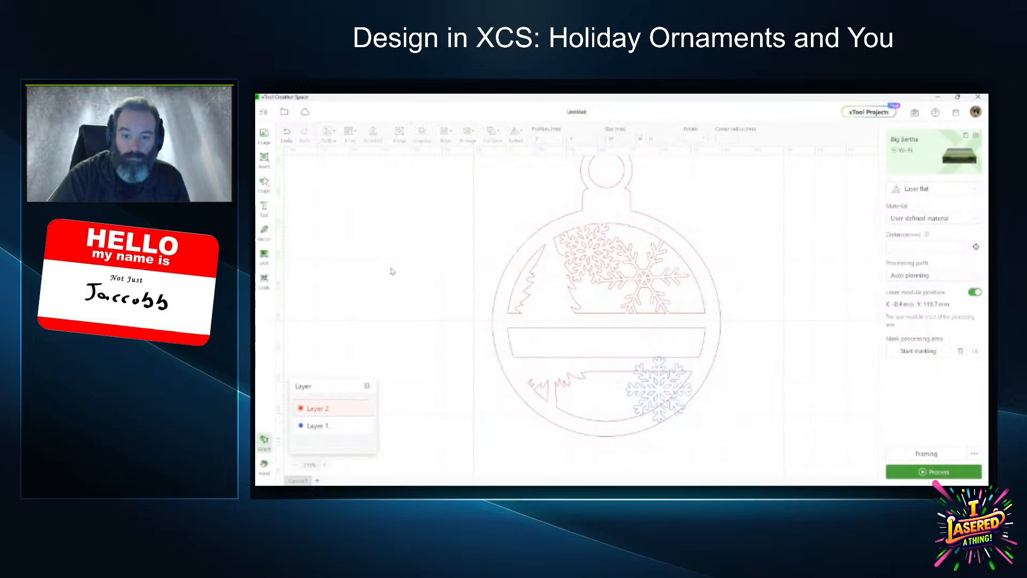
Shrink the lower dense snowflake to about 19 mm wide and tilt it slightly counterclockwise.
scroll(457, 307, down, 3)
scroll(457, 307, up, 3)
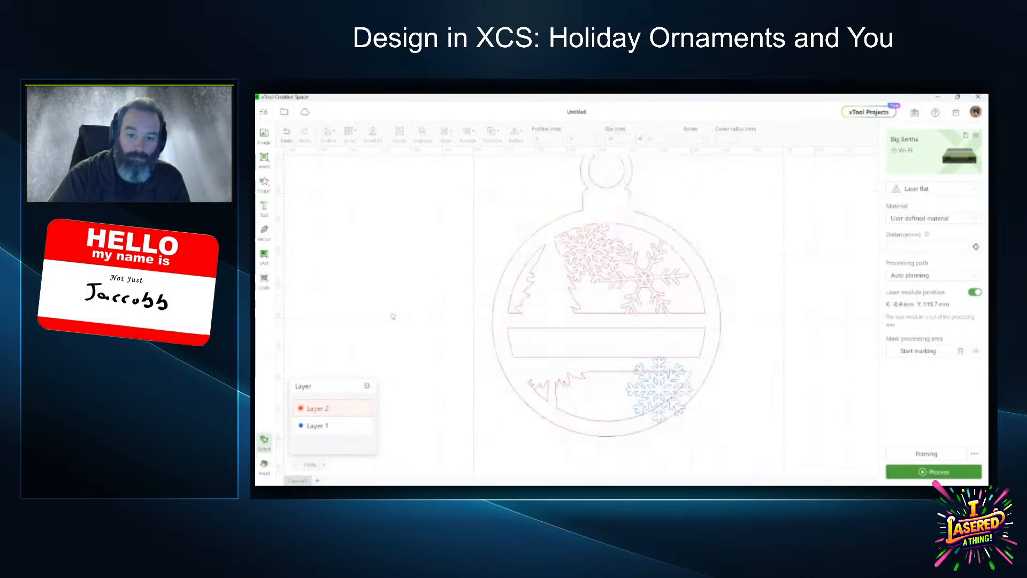
scroll(369, 312, down, 3)
click(527, 357)
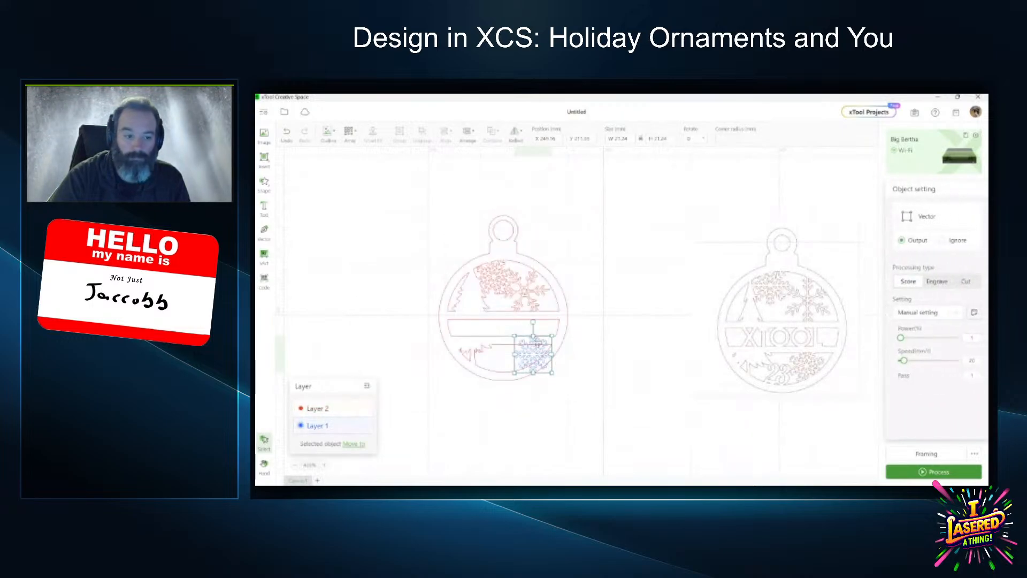
drag(552, 373, 550, 370)
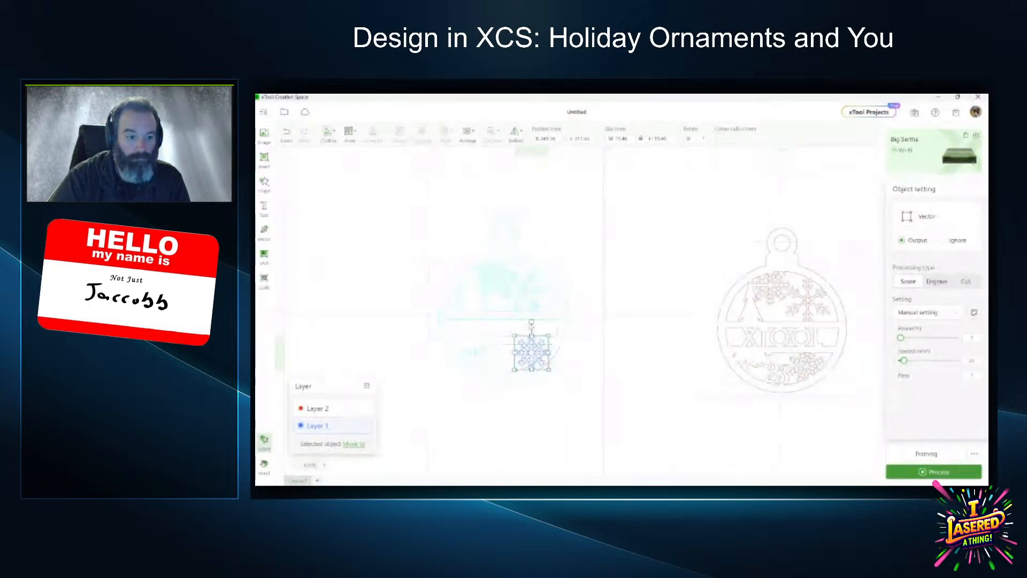
drag(531, 322, 527, 322)
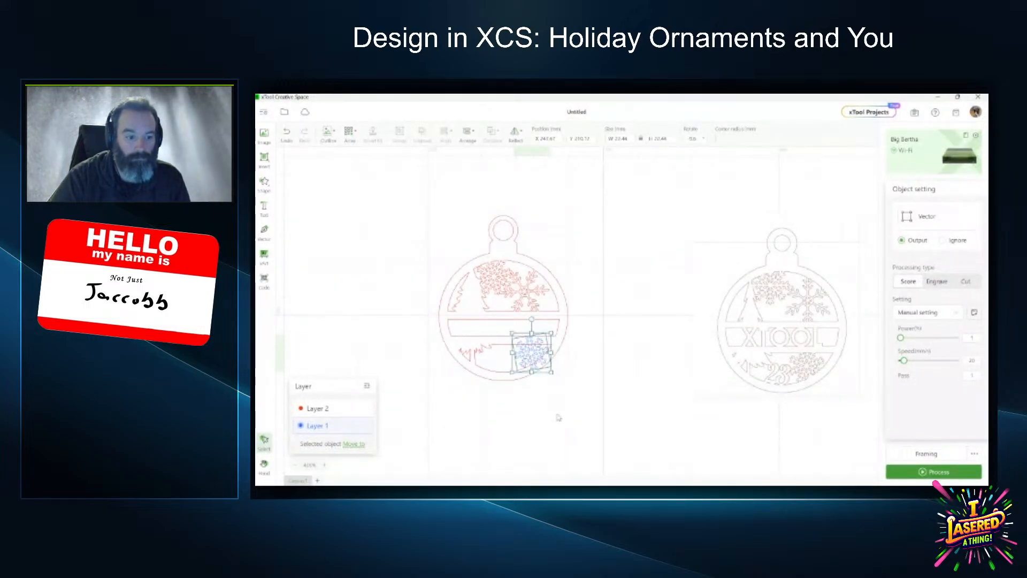
Nudge the lower dense snowflake slightly down relative to the name band and the frame's inner edge.
click(544, 416)
scroll(541, 398, up, 5)
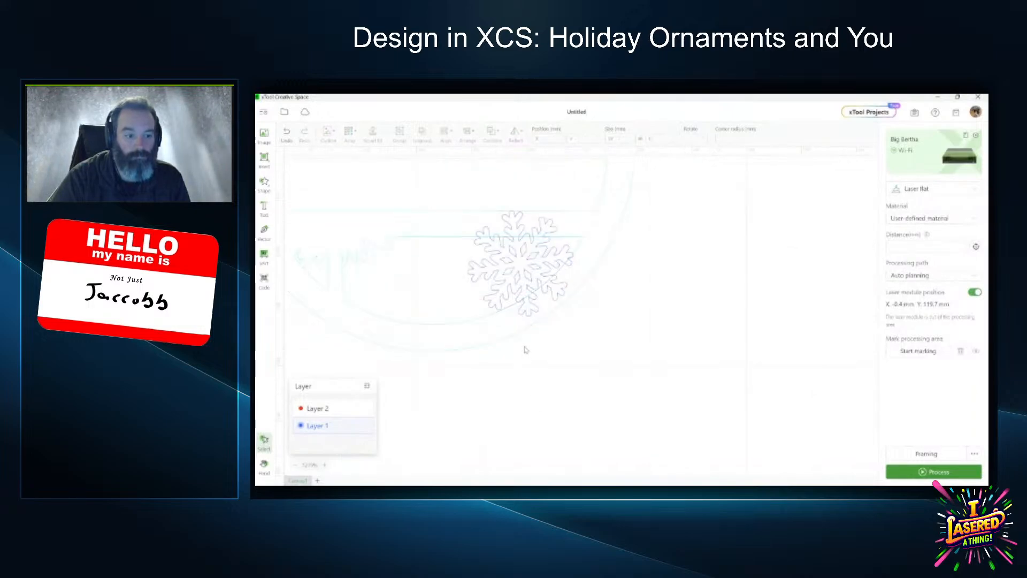
scroll(512, 230, up, 3)
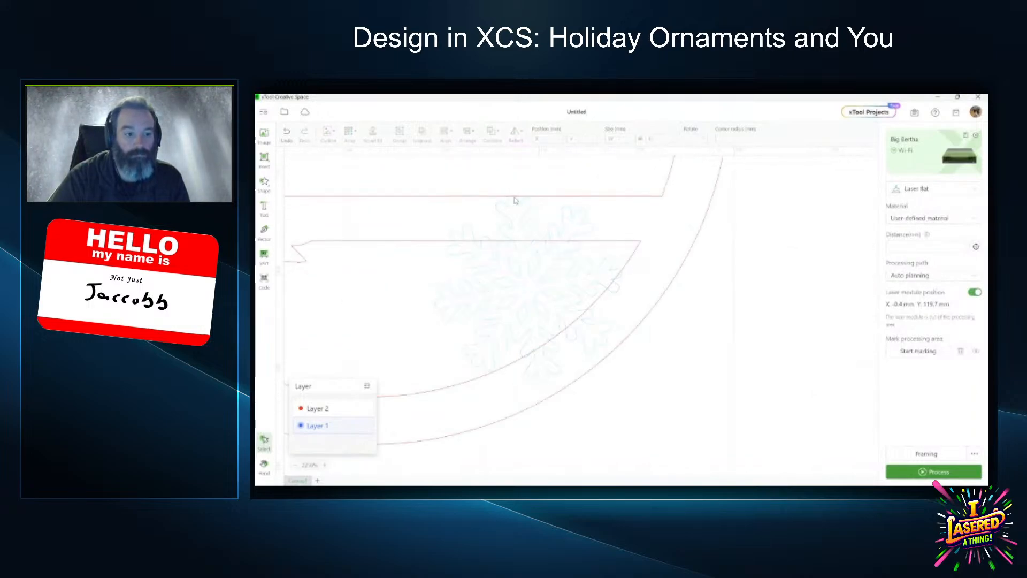
click(527, 293)
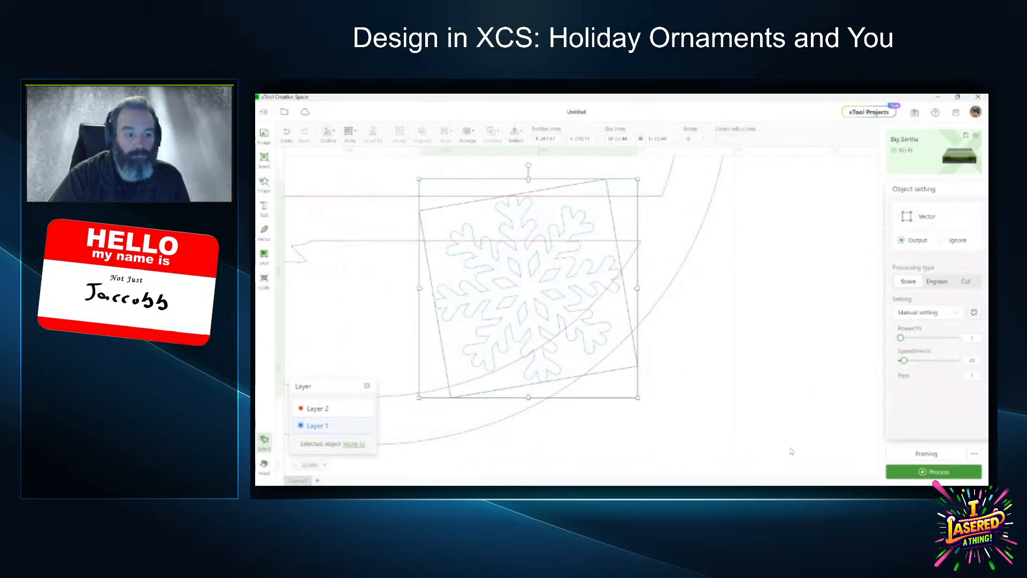
key(Down)
key(Down)
key(Down)
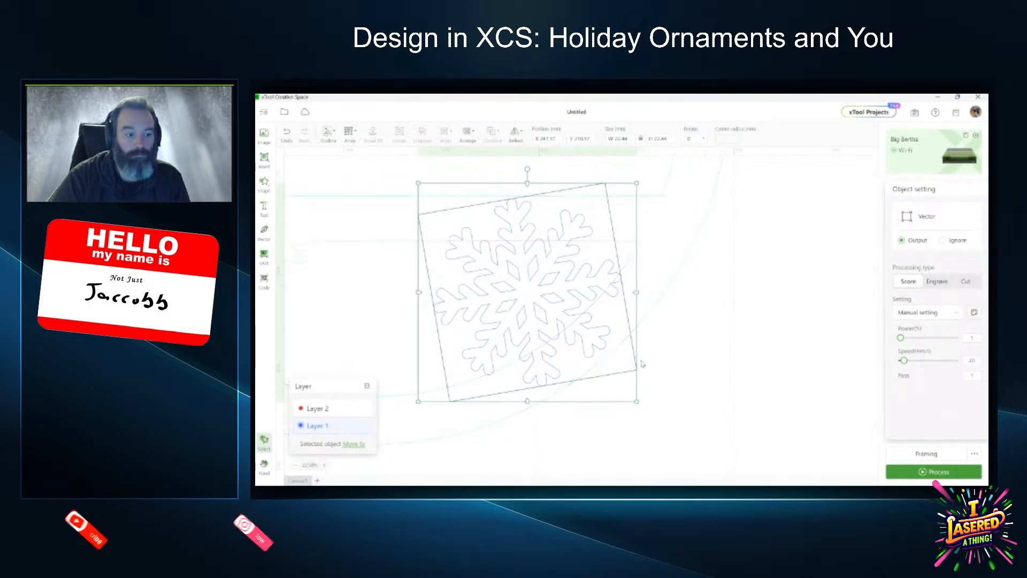
click(710, 375)
Compare the layout with the reference ornament, and shift the lower dense snowflake left and slightly down within the lower opening.
scroll(710, 375, down, 5)
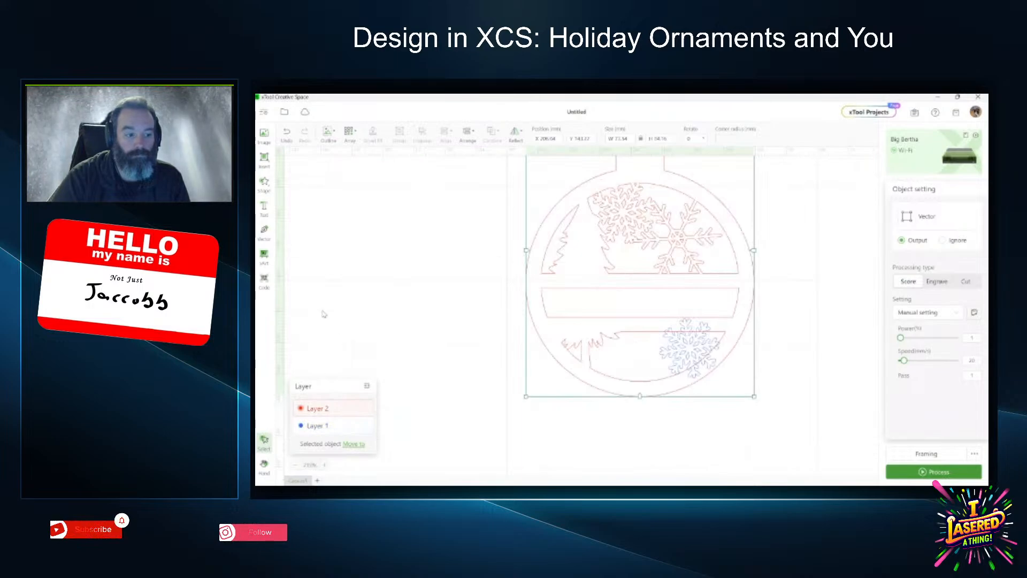
scroll(375, 332, down, 3)
scroll(373, 337, up, 5)
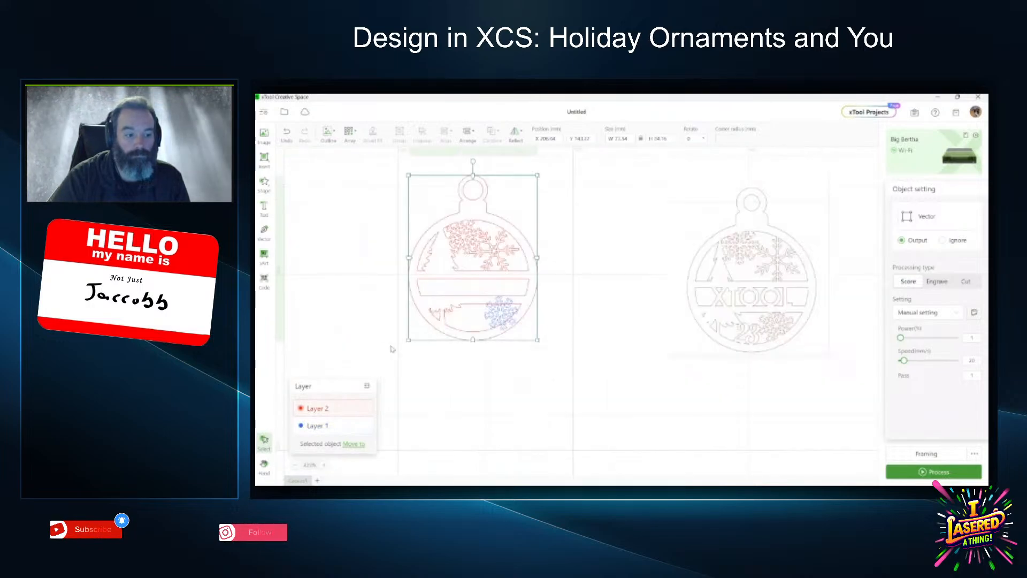
drag(587, 293, 583, 296)
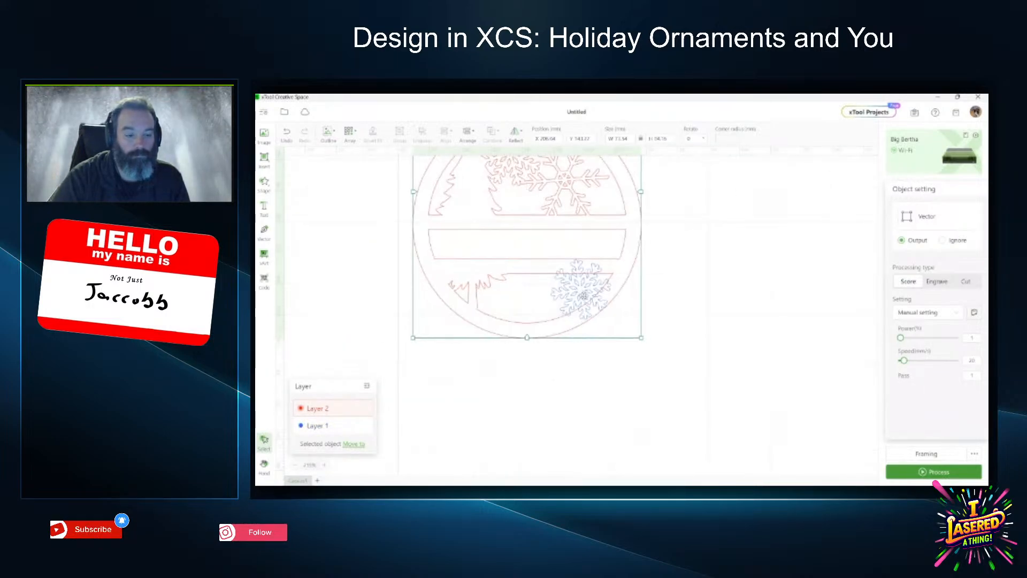
click(694, 349)
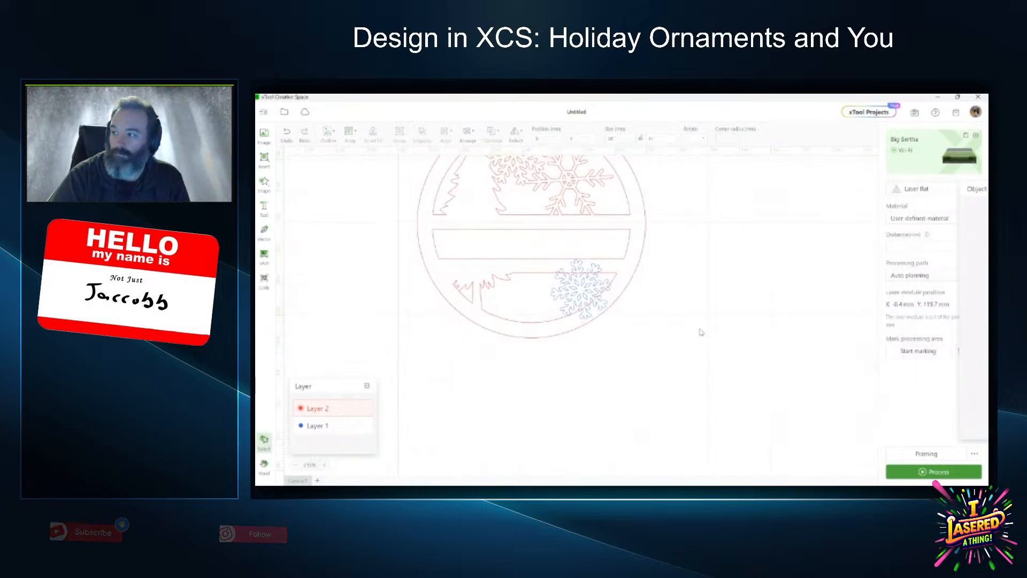
click(572, 294)
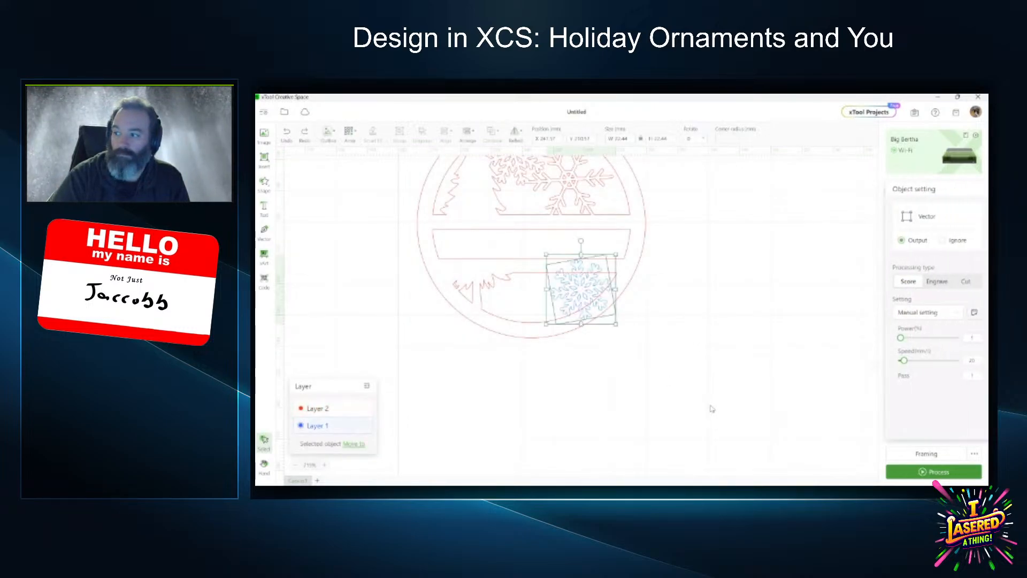
key(Left)
key(Left)
key(Left)
key(Left)
key(Left)
key(Left)
key(Left)
key(Left)
key(Left)
key(Left)
key(Left)
key(Left)
key(Left)
key(Left)
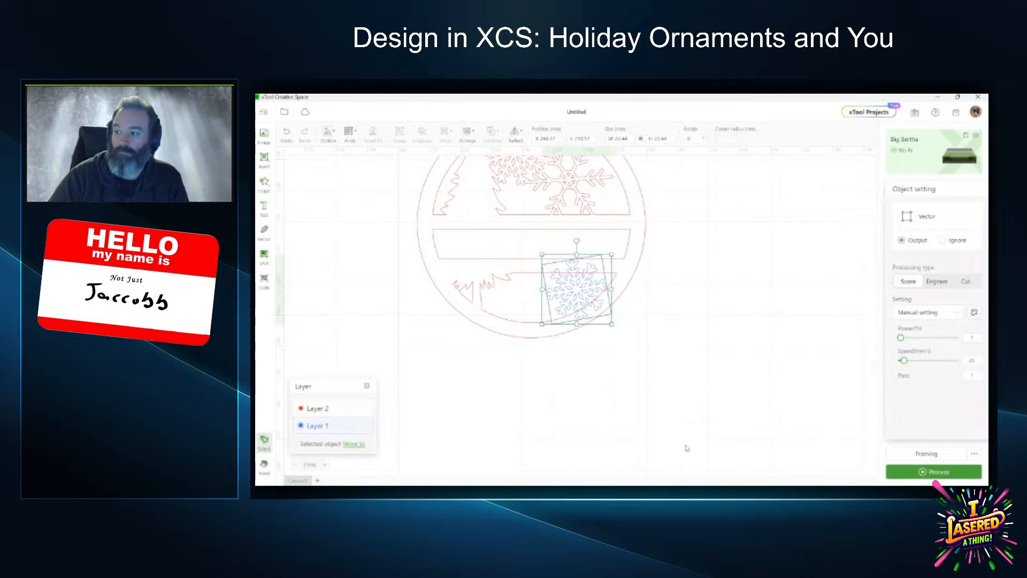
key(Left)
key(Left)
key(Left)
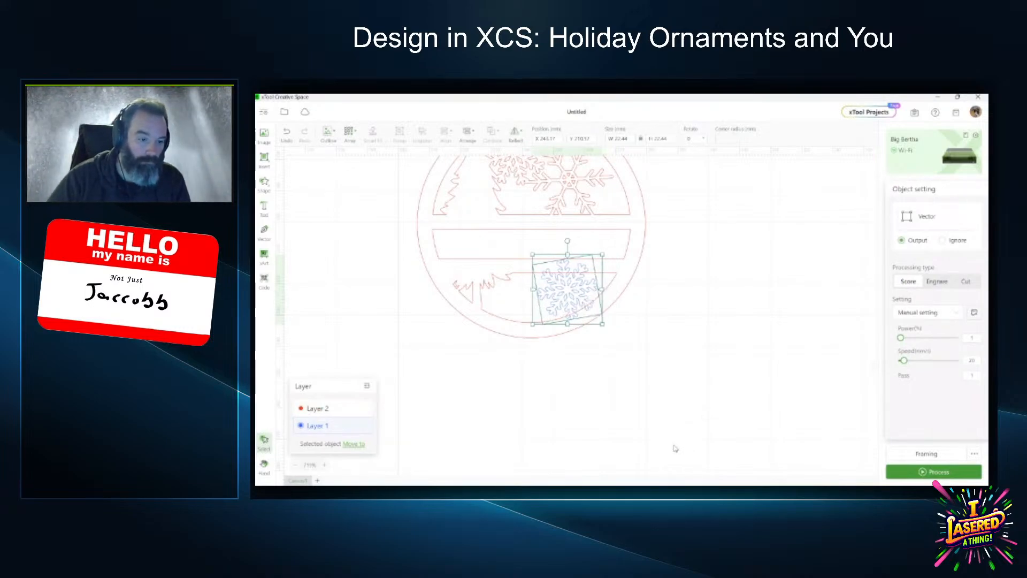
key(Right)
key(Right)
key(Down)
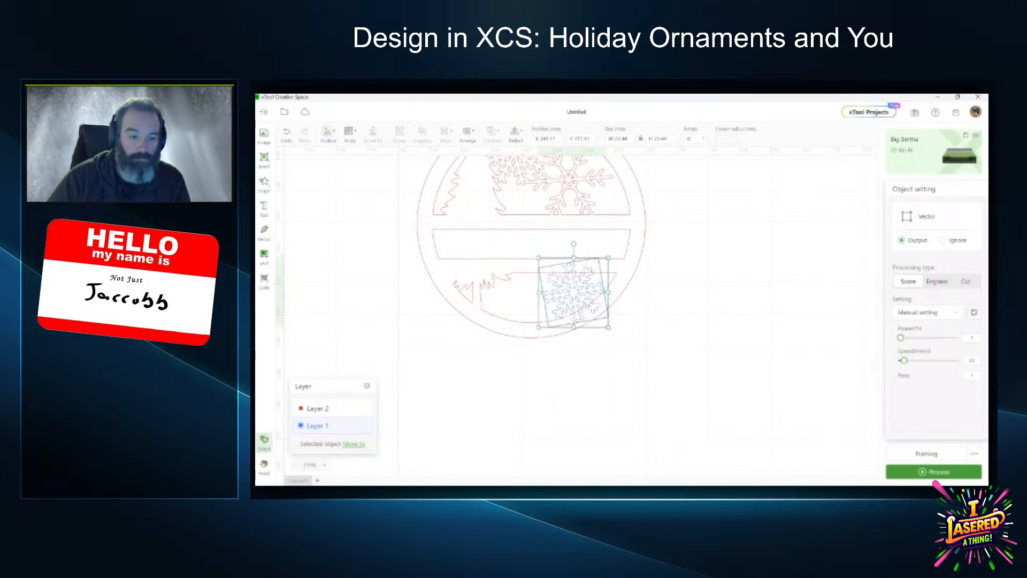
Unite the lower dense snowflake with the ornament frame.
click(707, 395)
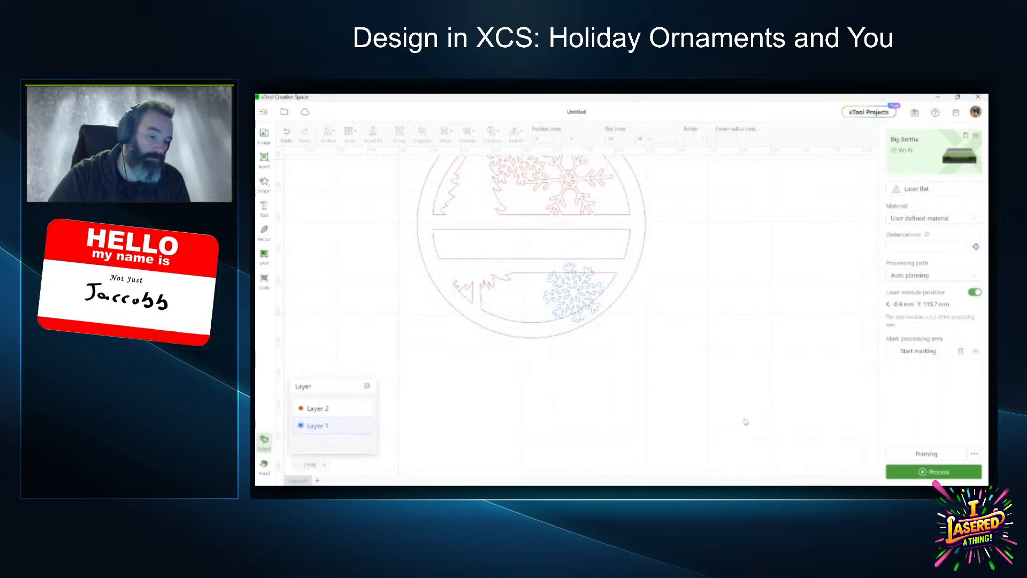
drag(746, 422, 462, 250)
click(492, 131)
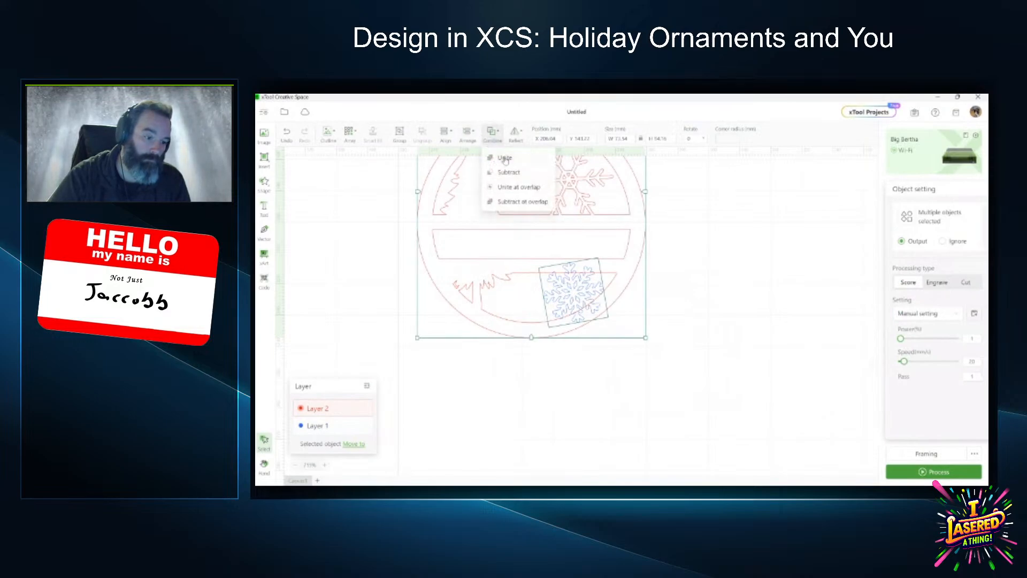
click(505, 159)
click(676, 414)
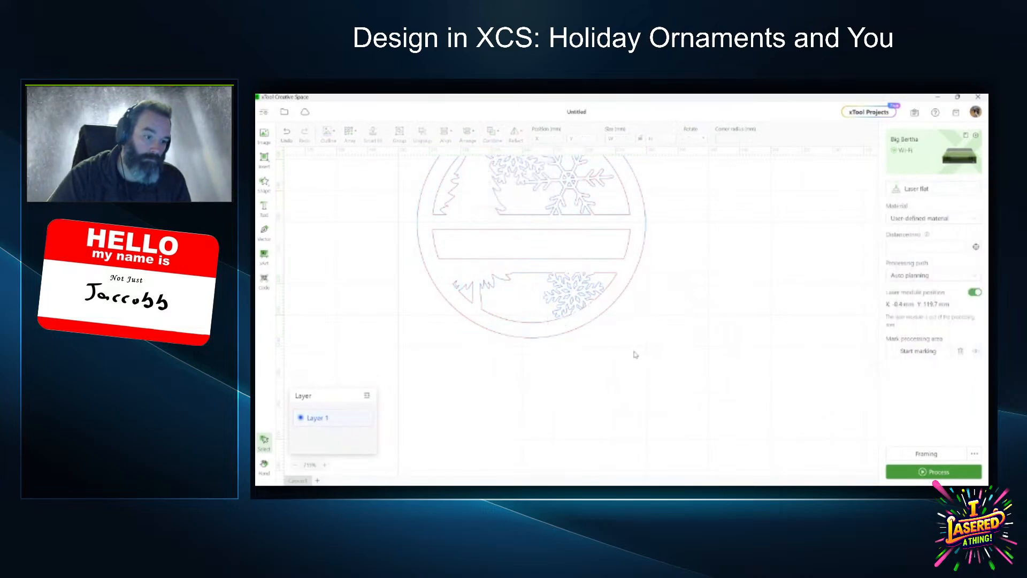
Bring the "23" text into the ornament's lower opening and scale it down to about 20 mm wide.
scroll(634, 355, down, 3)
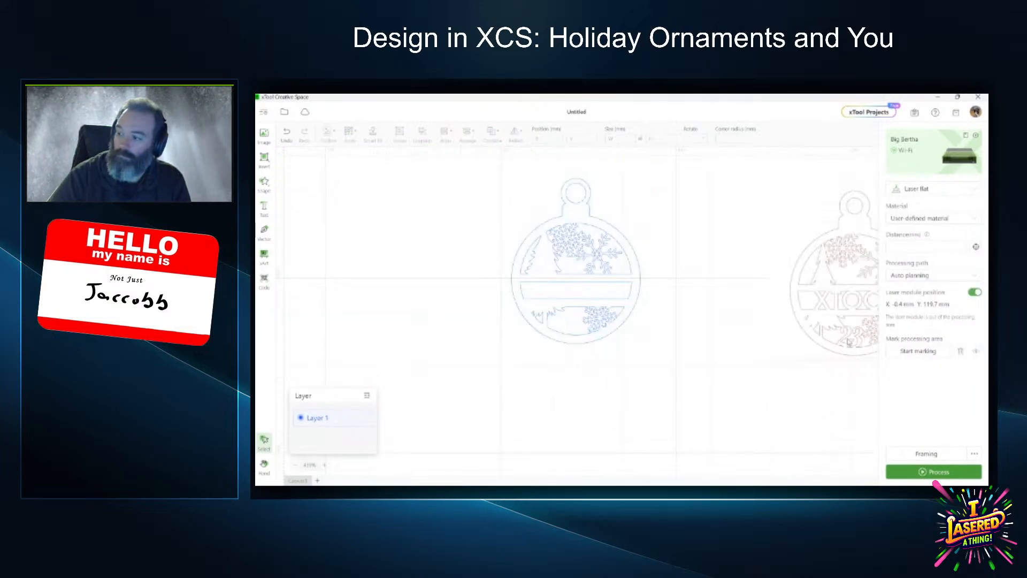
scroll(630, 413, up, 5)
scroll(630, 413, down, 4)
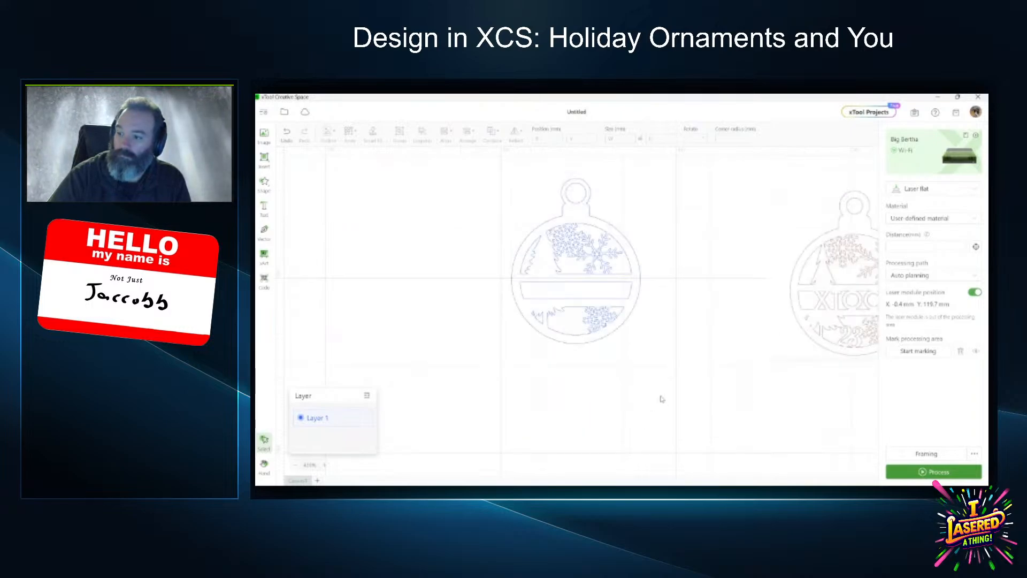
scroll(662, 399, up, 2)
scroll(586, 287, up, 3)
drag(577, 313, 613, 464)
scroll(634, 352, down, 4)
drag(624, 211, 673, 417)
scroll(632, 276, down, 2)
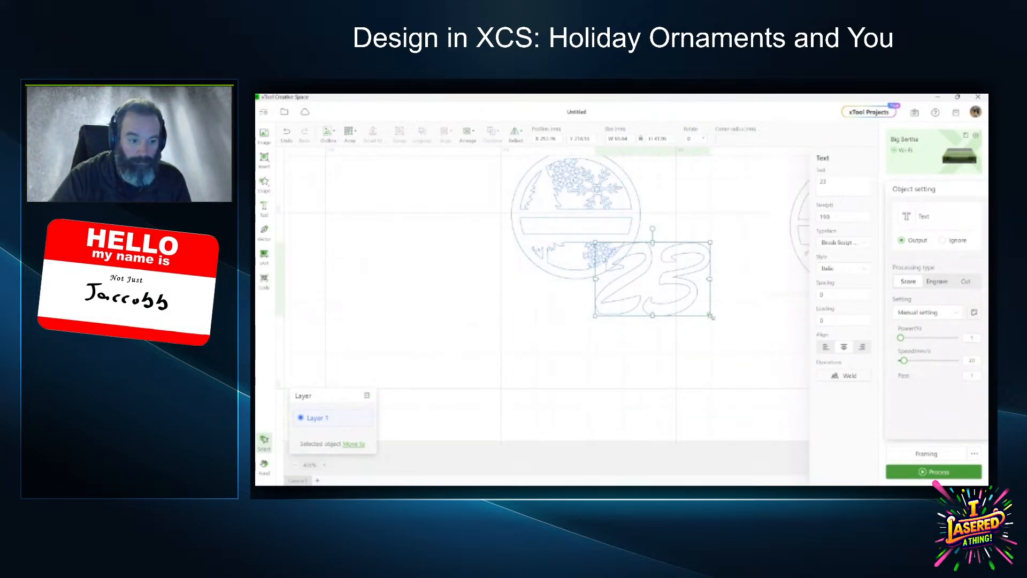
drag(710, 316, 652, 255)
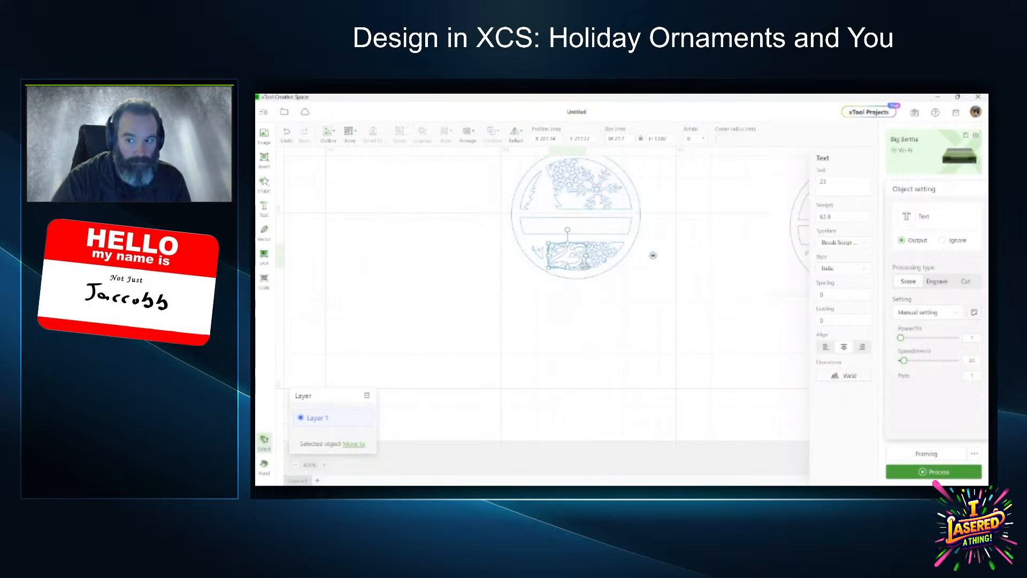
drag(586, 267, 583, 266)
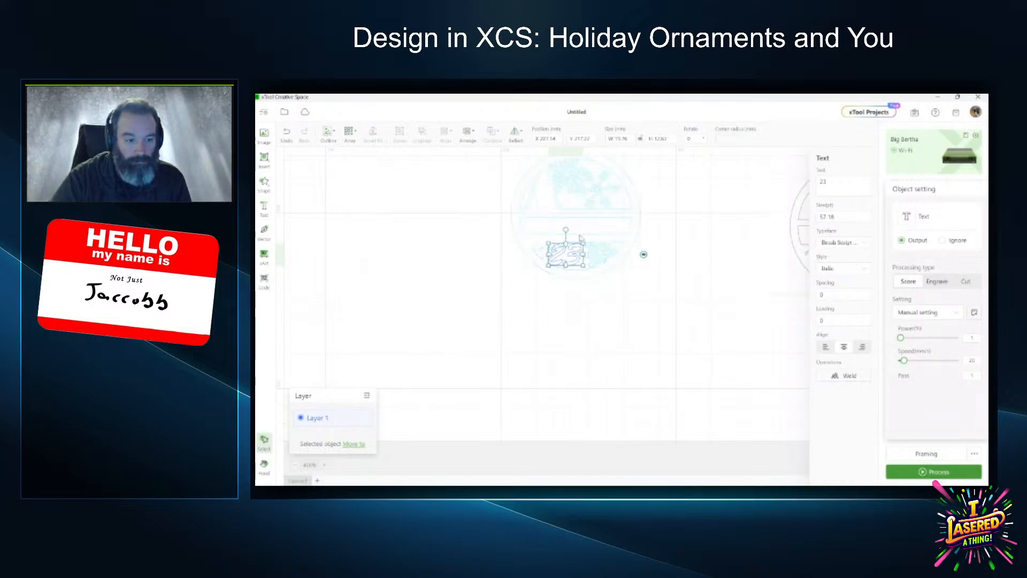
Stretch the "23" text to about 14 mm tall, shift it toward the lower snowflake and rotate it clockwise.
scroll(573, 261, up, 10)
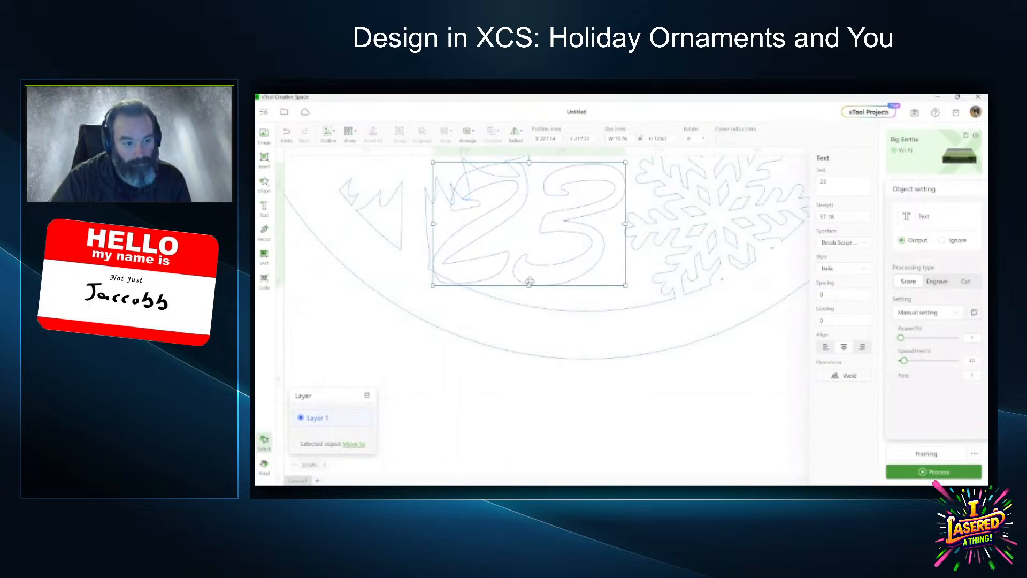
drag(529, 286, 528, 299)
drag(554, 219, 574, 230)
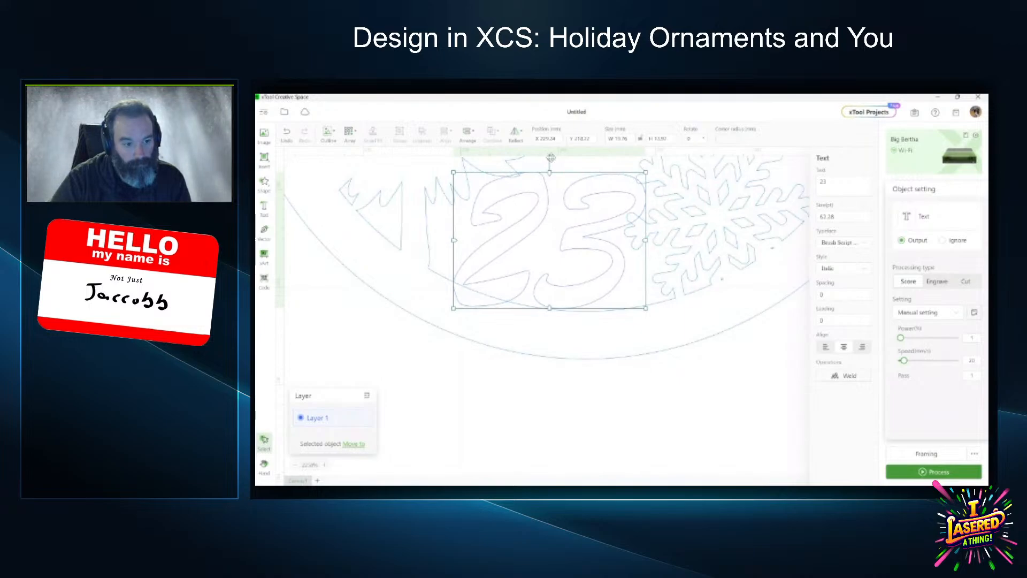
drag(551, 157, 565, 168)
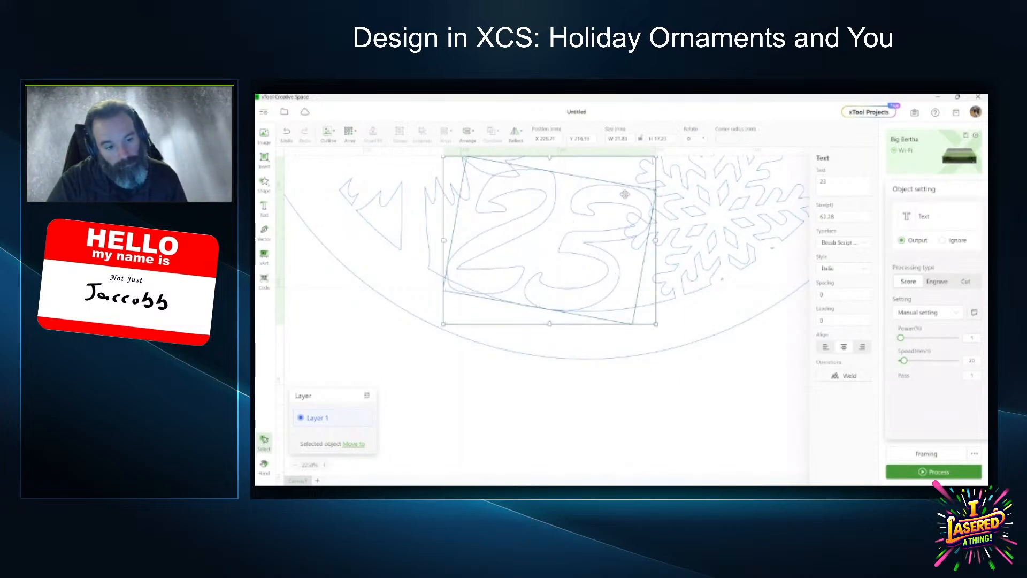
Shrink the tilted "23" text to about 20 mm wide and rotate it slightly further clockwise between the tree trunk and snowflake.
scroll(618, 214, up, 2)
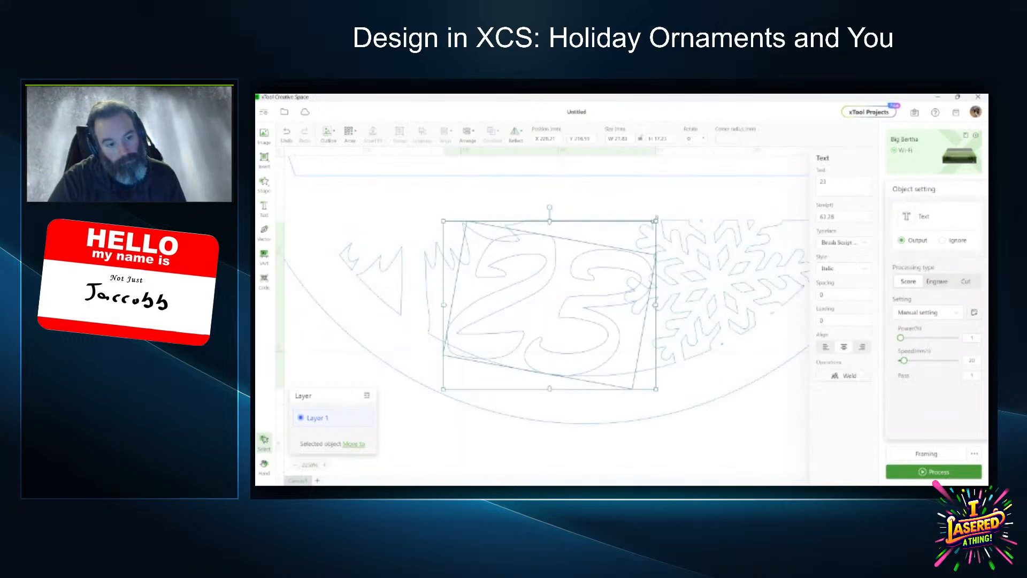
click(651, 220)
drag(652, 220, 651, 219)
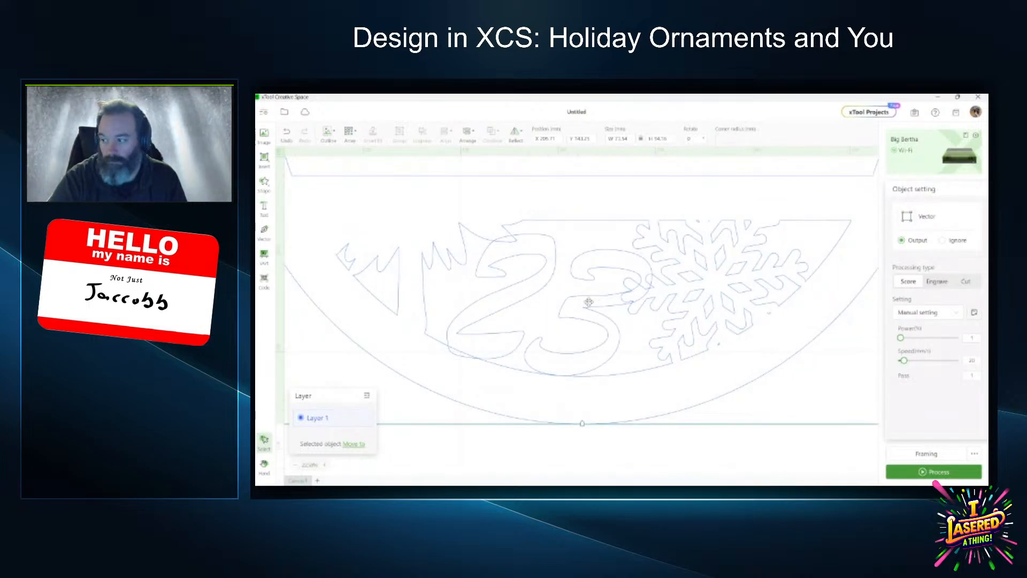
click(797, 441)
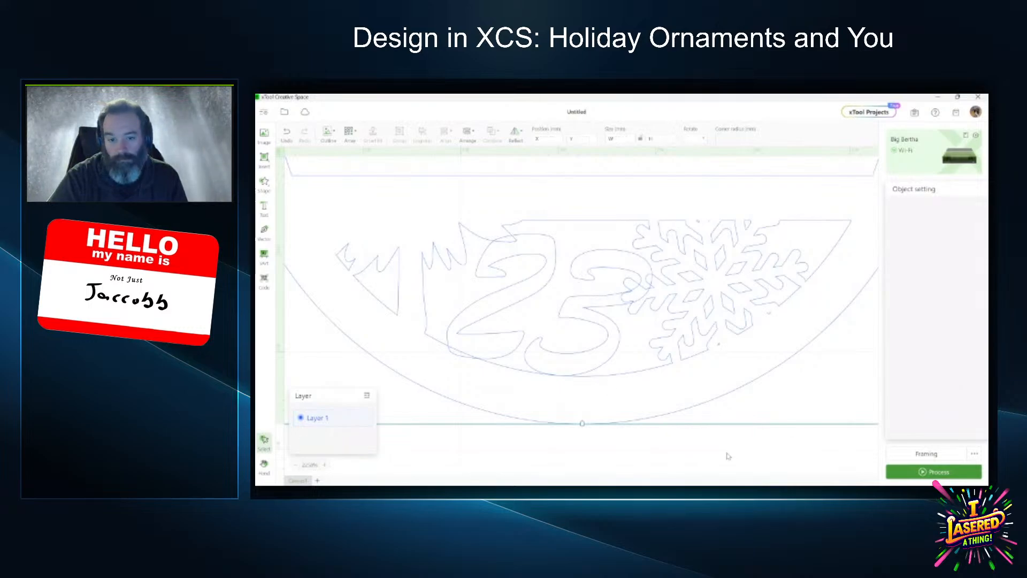
click(587, 272)
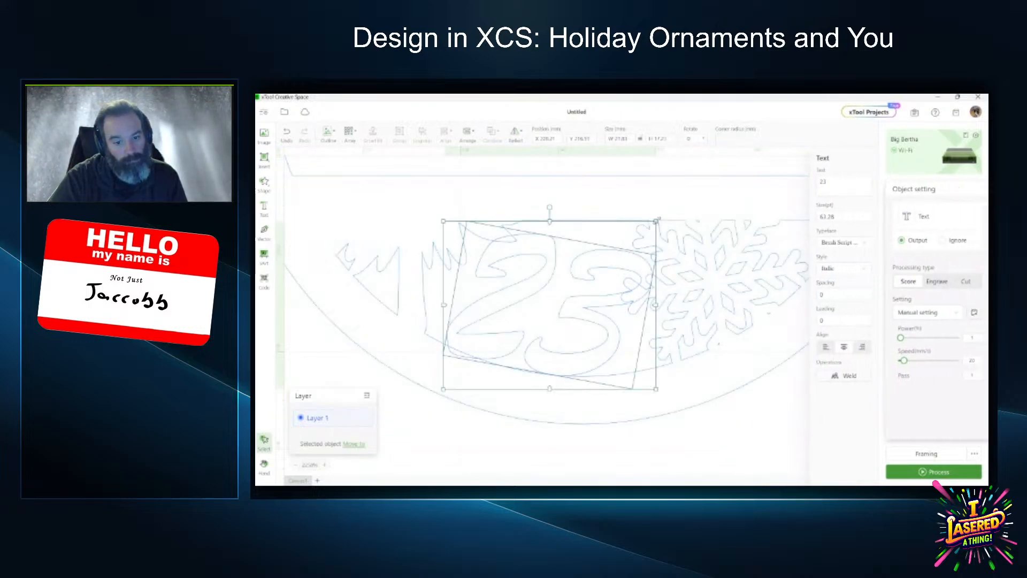
drag(653, 219, 642, 229)
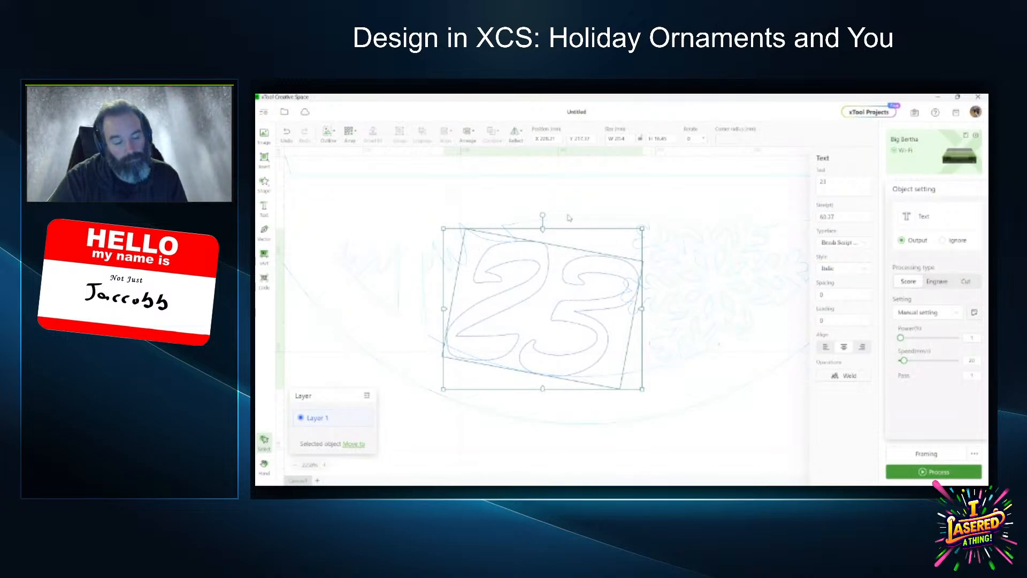
drag(545, 215, 547, 214)
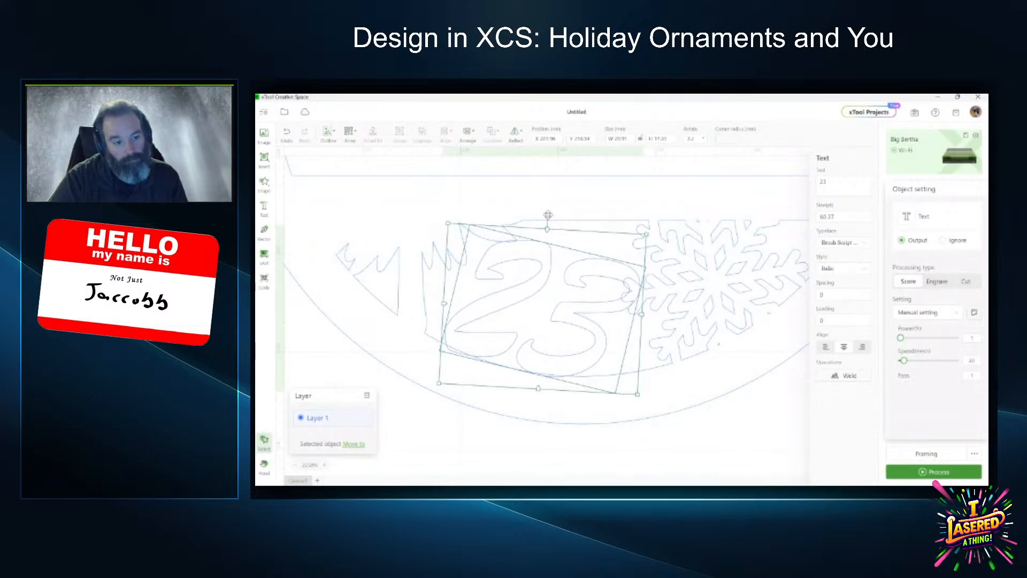
Unite the tilted "23" text with the ornament frame.
click(666, 443)
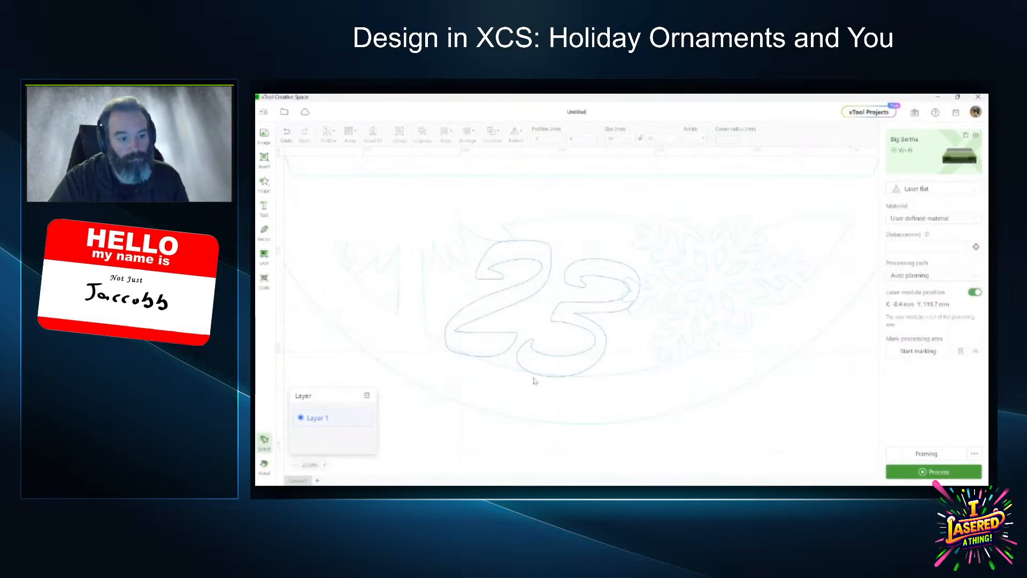
drag(802, 464, 404, 236)
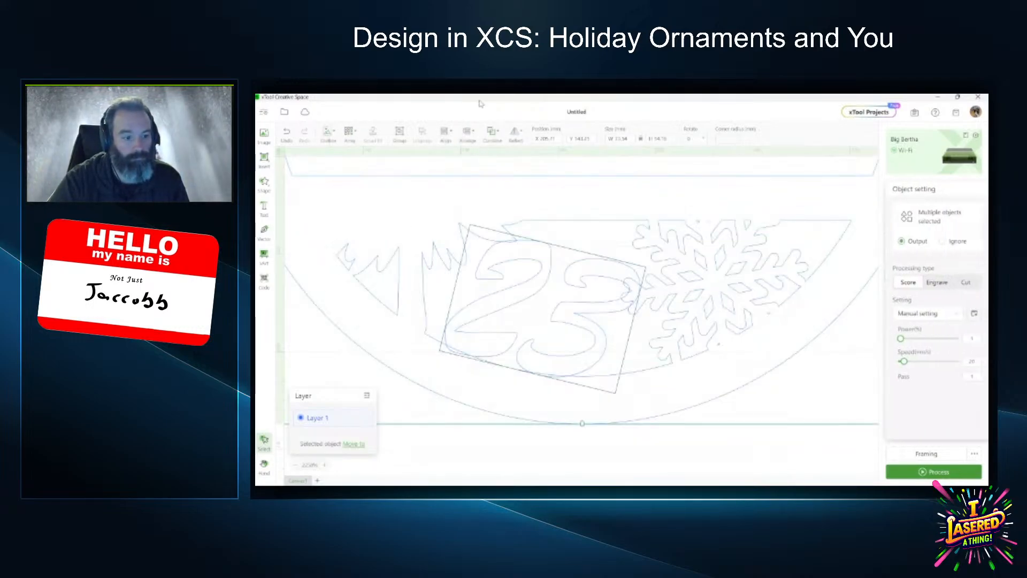
click(493, 133)
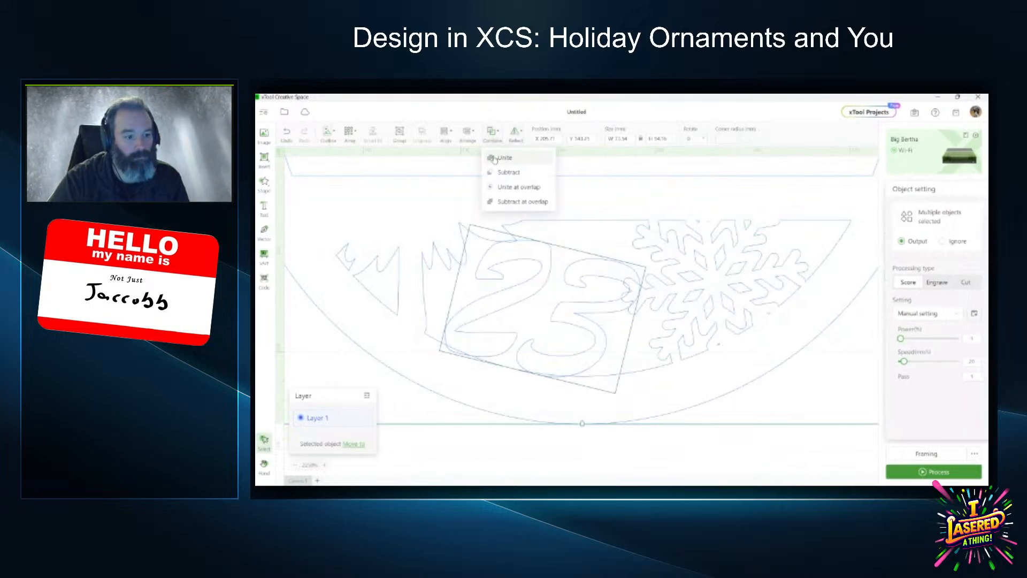
click(493, 160)
Set the united ornament's processing type to Engrave so its shape is displayed filled.
click(592, 453)
scroll(583, 415, down, 4)
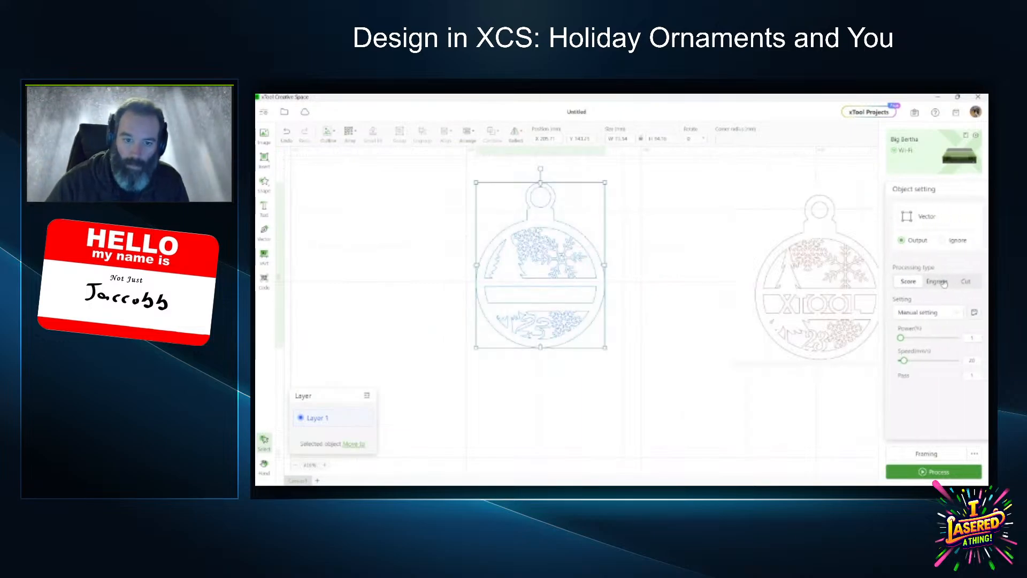
click(944, 283)
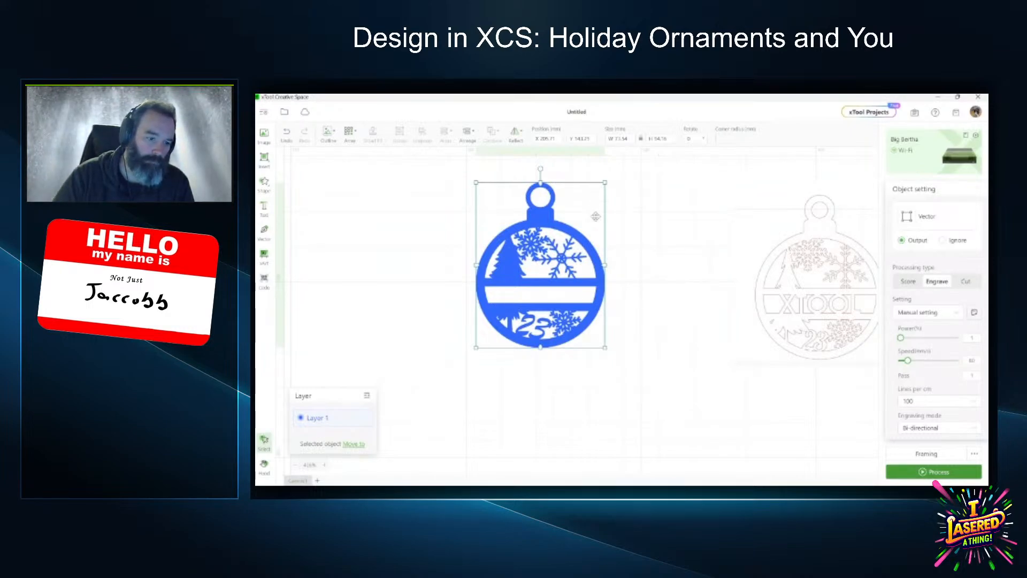
Add a new text object and place it on the empty canvas beside the ornament.
click(262, 207)
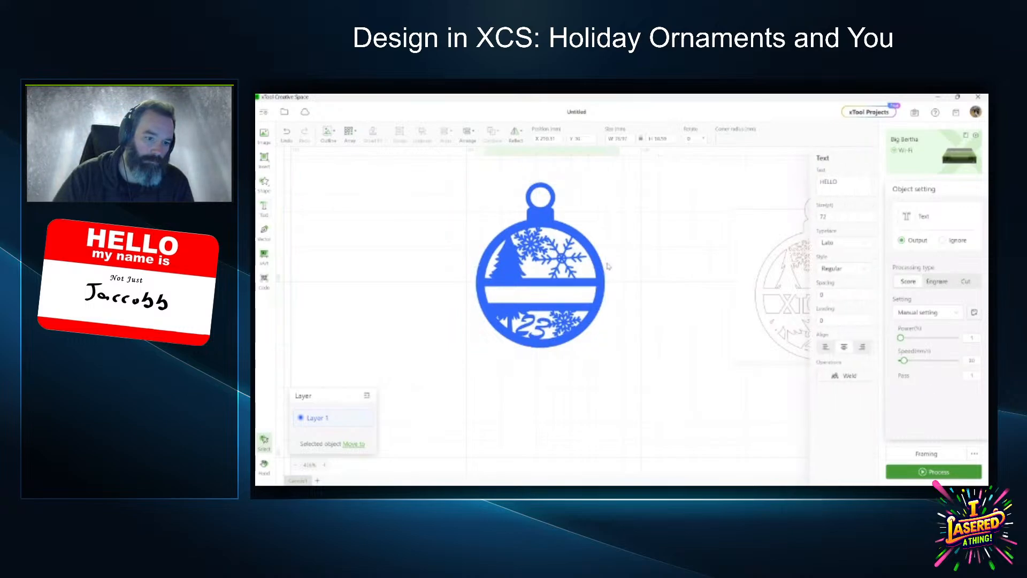
scroll(719, 238, up, 5)
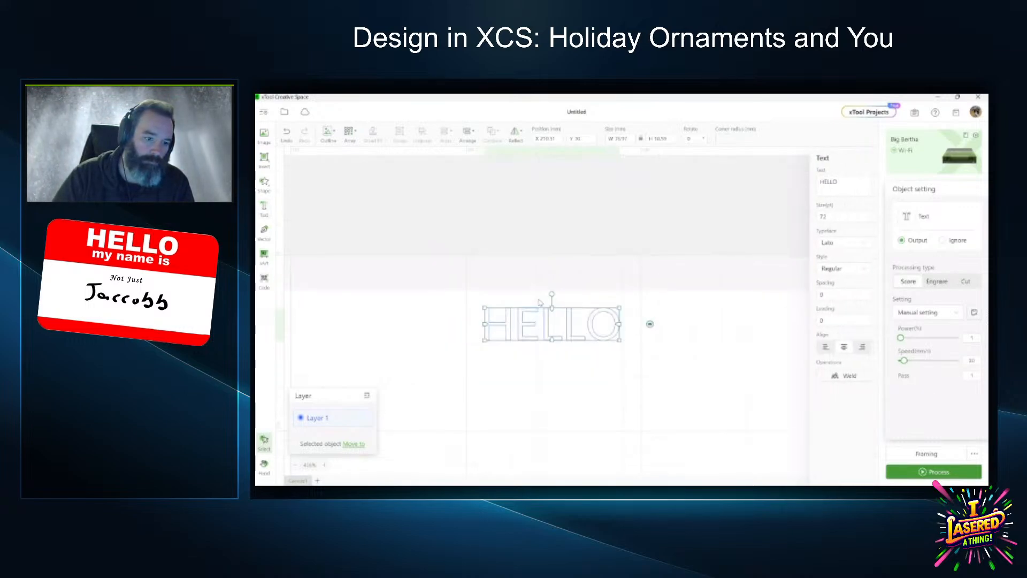
drag(527, 321, 504, 435)
scroll(511, 414, down, 3)
scroll(627, 244, down, 2)
drag(505, 178, 366, 247)
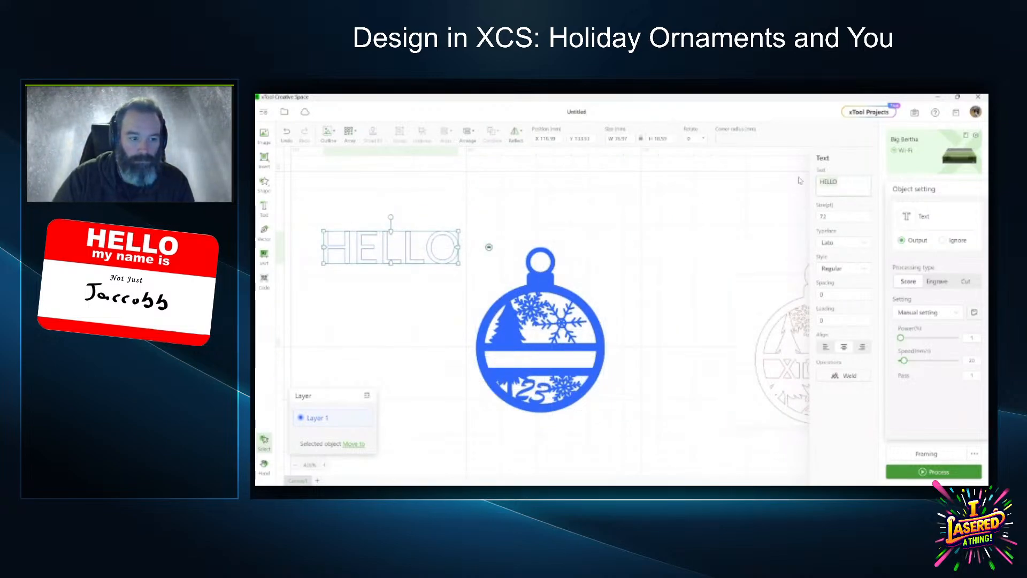
Replace the new text with the recipient's first name in capitals, and move and scale it into the ornament's name band.
key(BackSpace)
text(BRANDON)
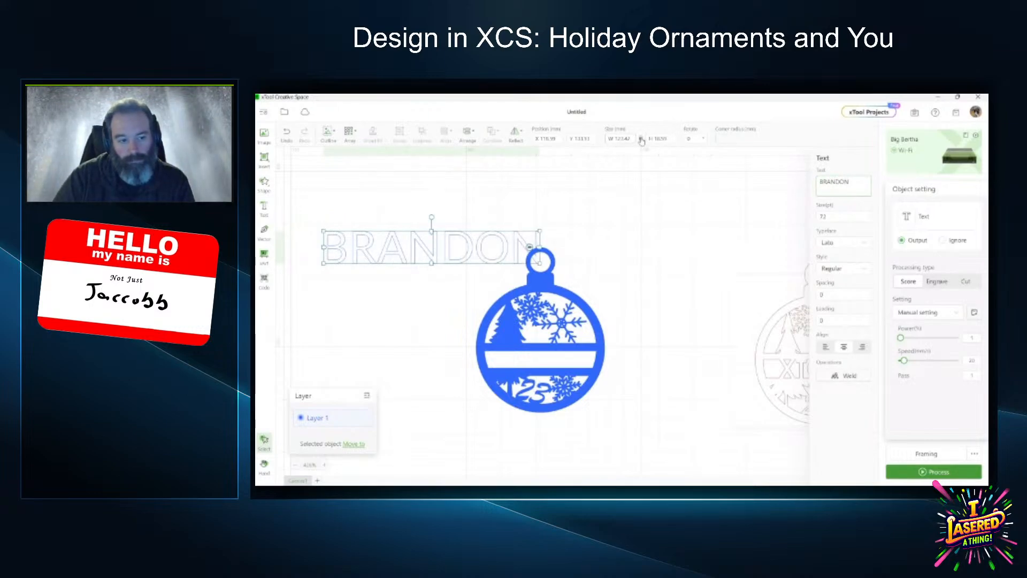
drag(436, 230, 595, 352)
drag(703, 381, 589, 359)
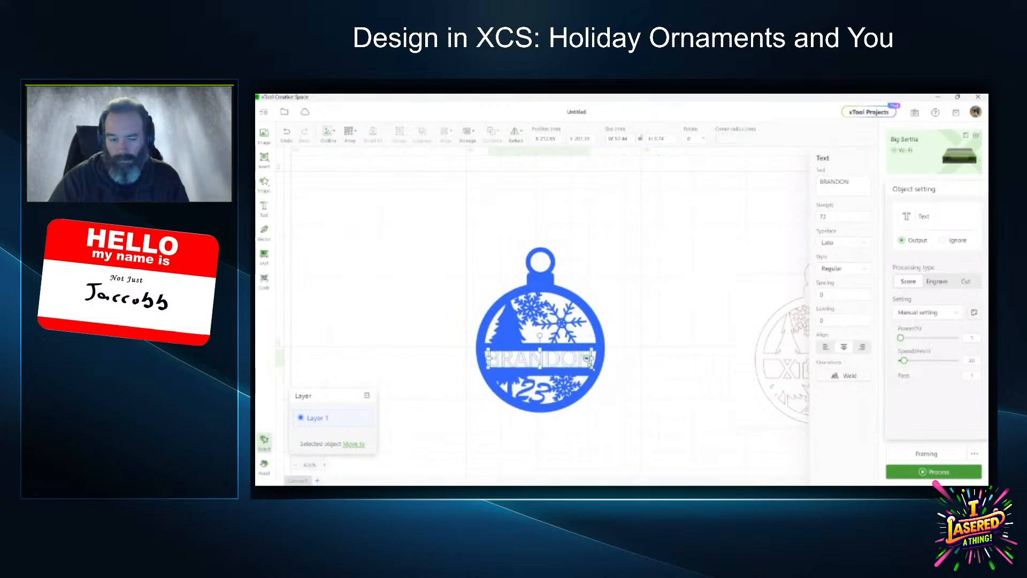
Switch the ornament's processing type to Cut so only its outlines are displayed.
click(642, 305)
click(594, 331)
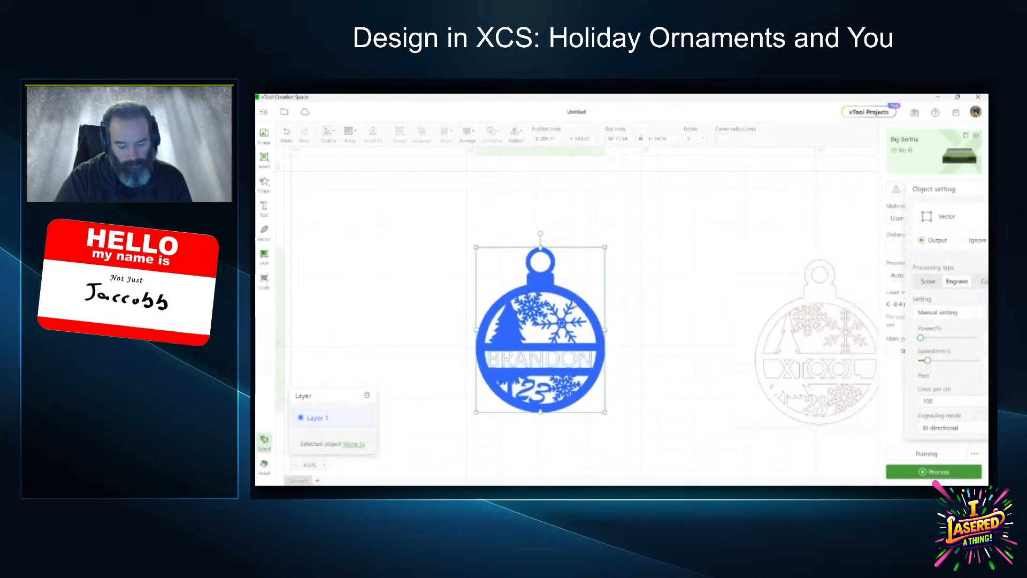
click(961, 282)
click(706, 366)
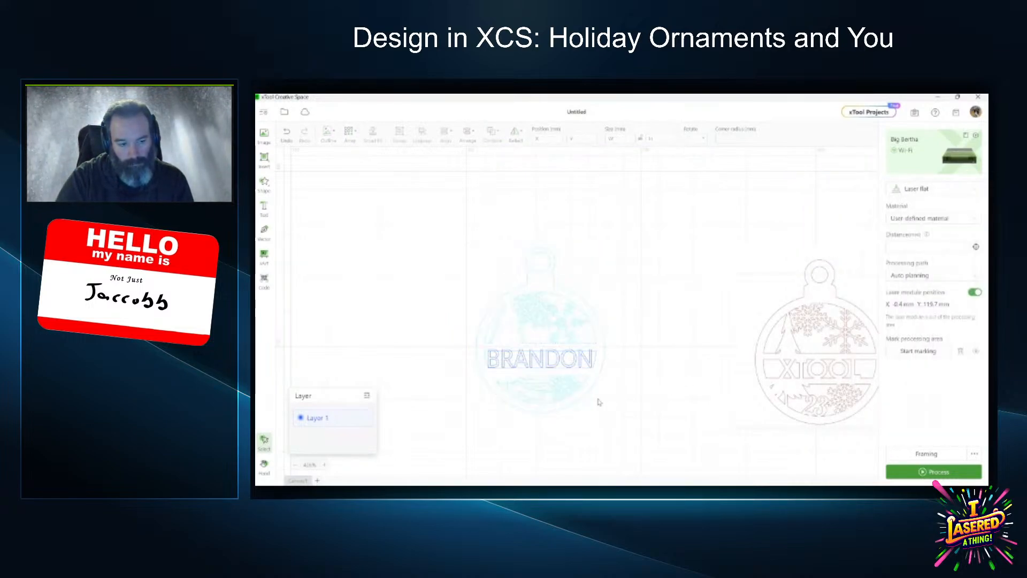
Shrink the name text slightly and stretch its height so the letters just overlap both bars of the name band.
scroll(576, 402, up, 5)
scroll(576, 405, up, 3)
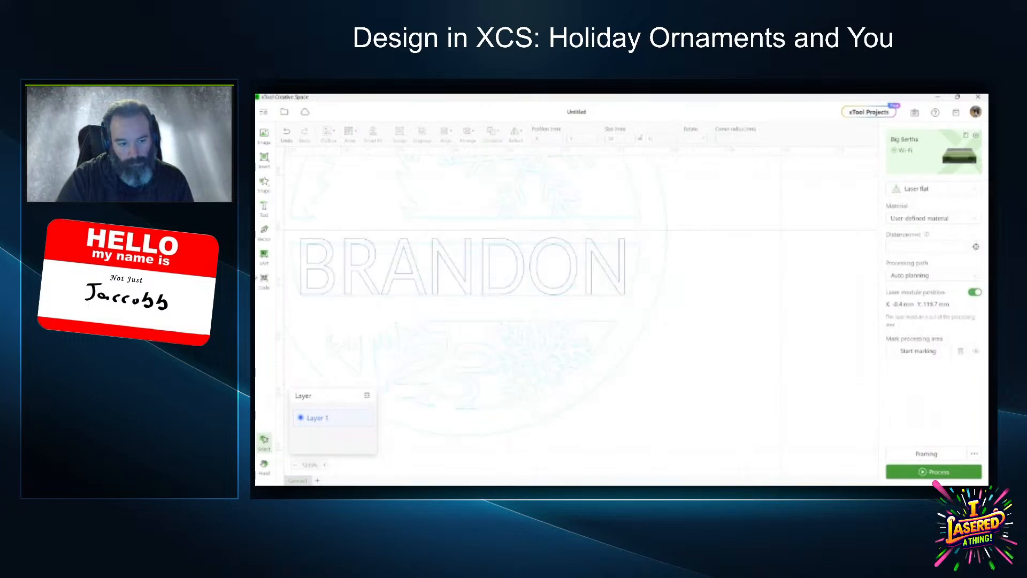
click(549, 263)
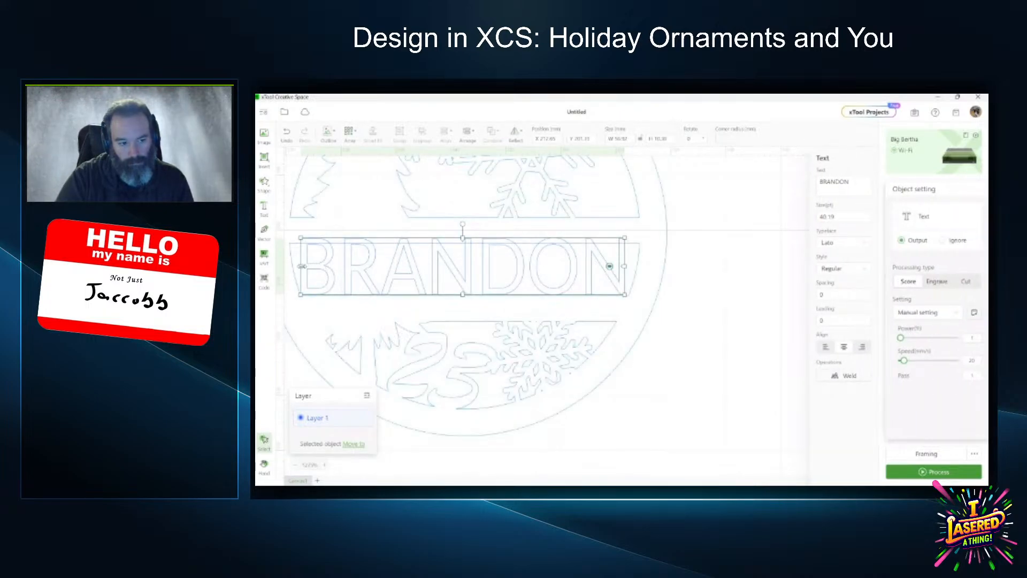
drag(300, 237, 304, 242)
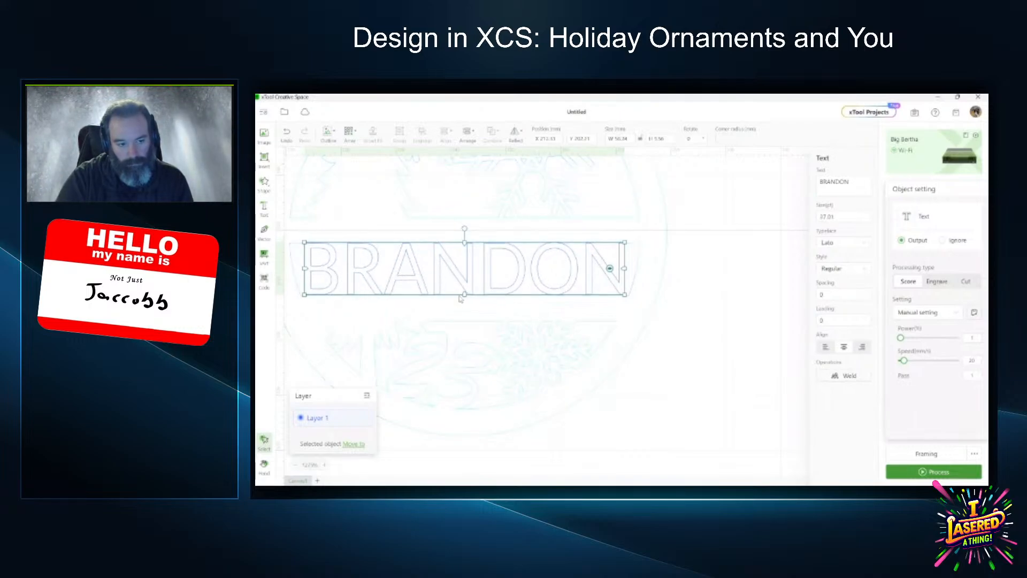
drag(463, 294, 464, 296)
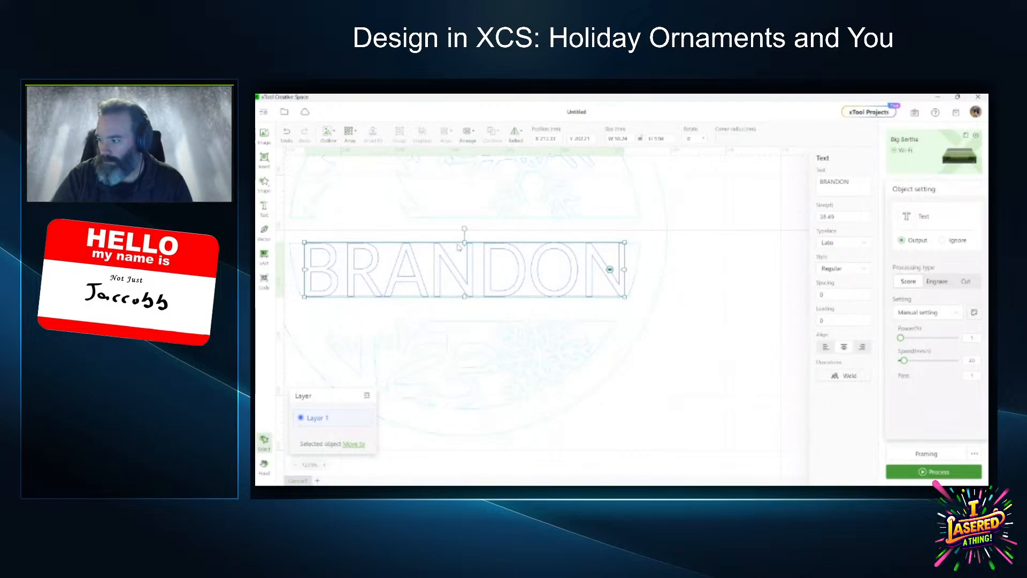
Check the letters' overlap with the bars and combine the name text with the ornament frame into one shape.
scroll(458, 246, up, 5)
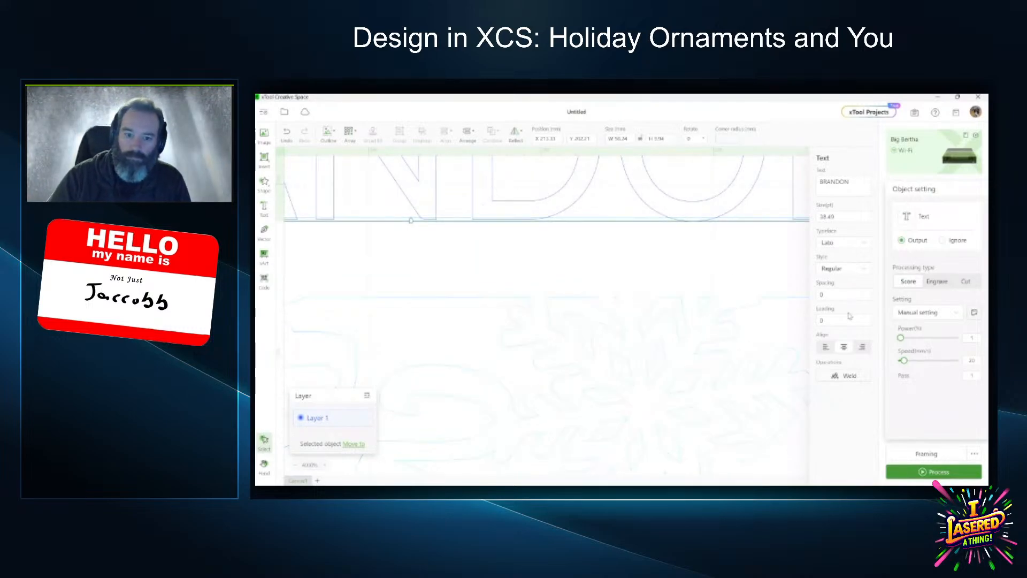
scroll(561, 251, up, 2)
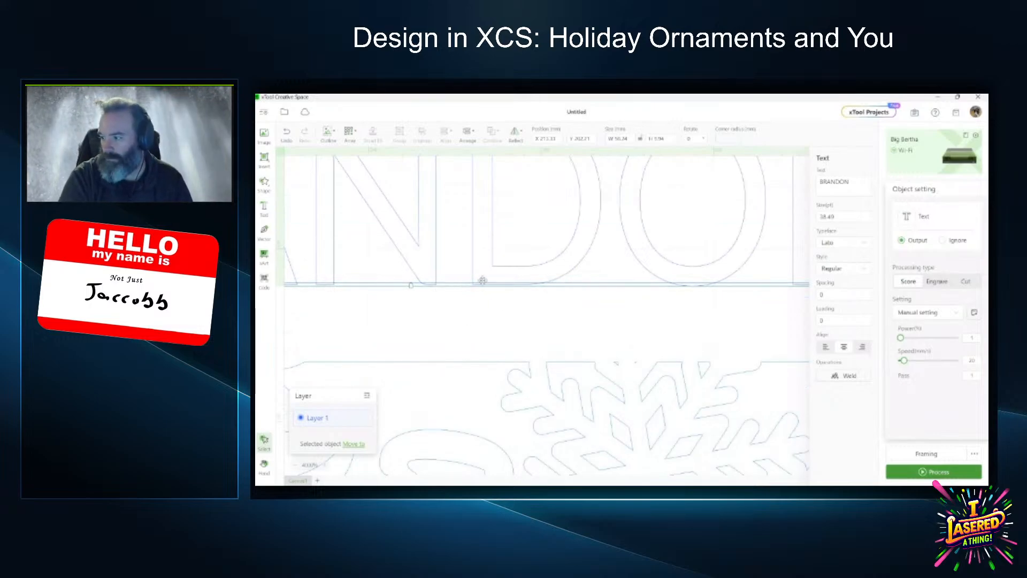
scroll(529, 302, up, 4)
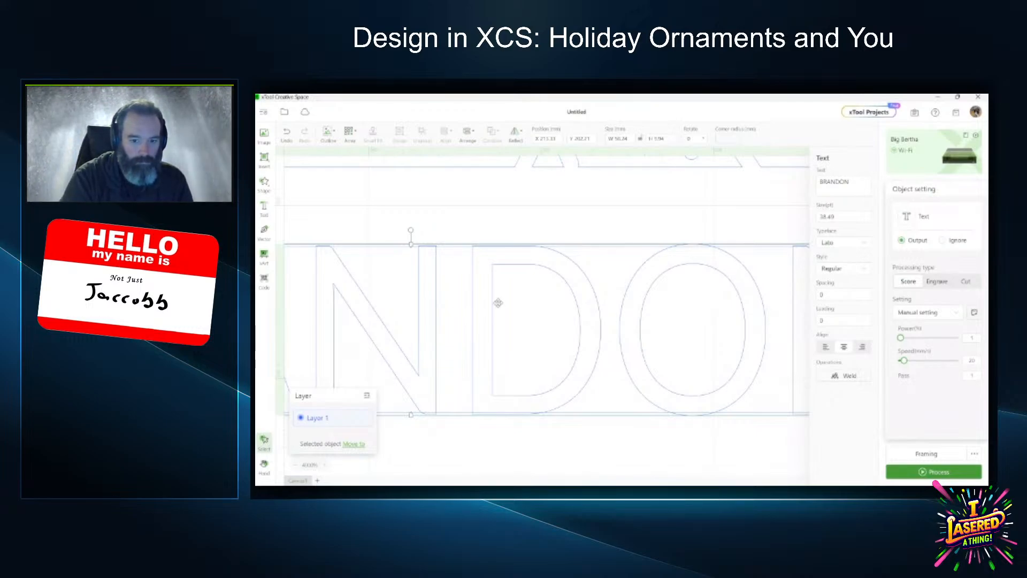
scroll(498, 303, right, 5)
scroll(559, 300, down, 4)
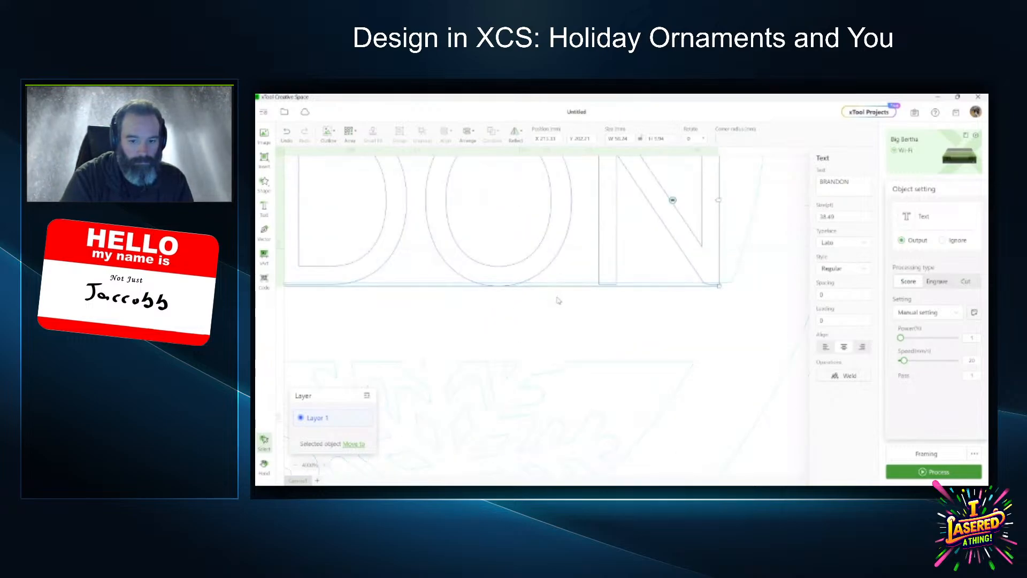
scroll(558, 301, down, 5)
click(626, 385)
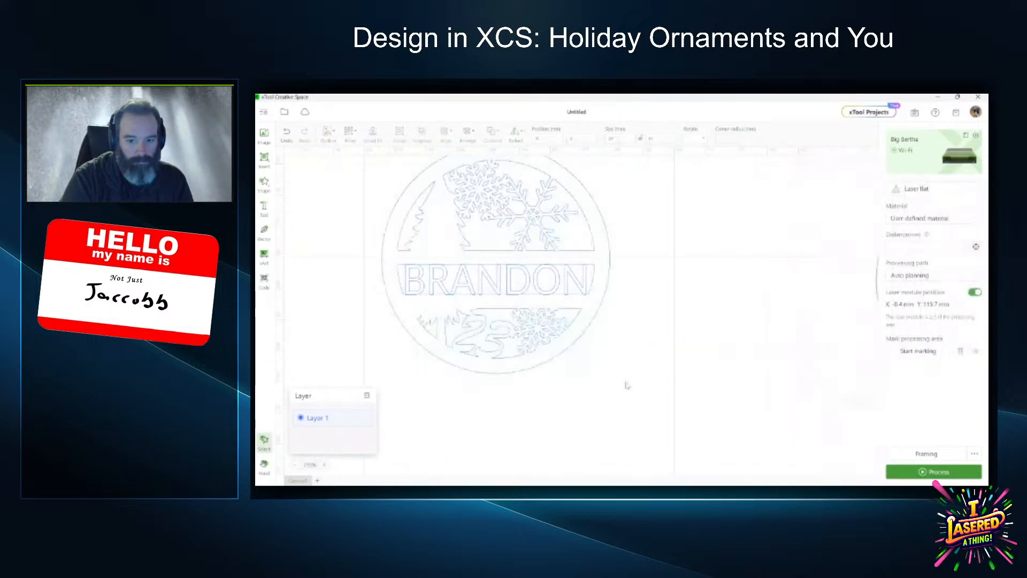
drag(627, 385, 379, 152)
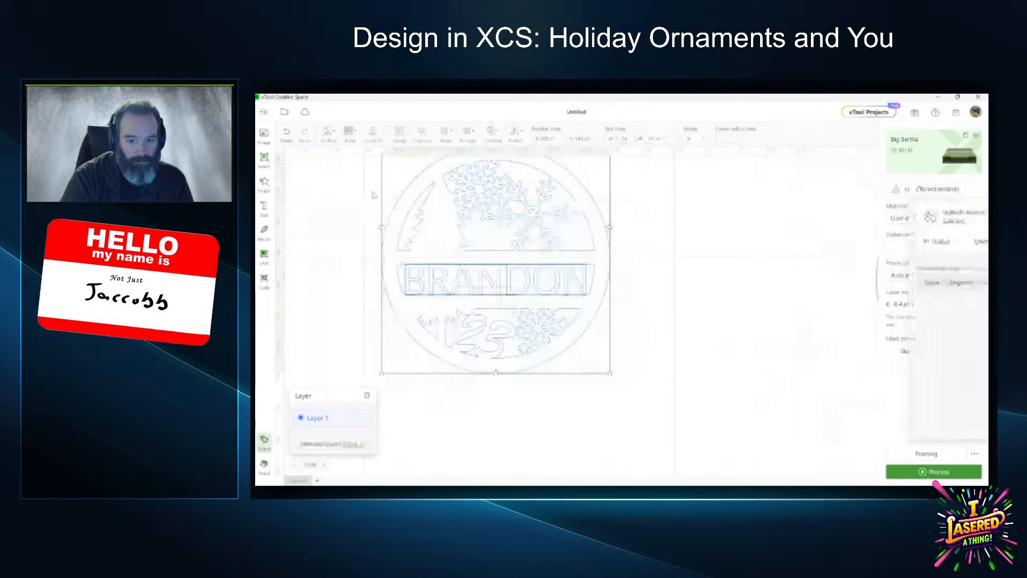
click(502, 137)
click(508, 209)
click(462, 391)
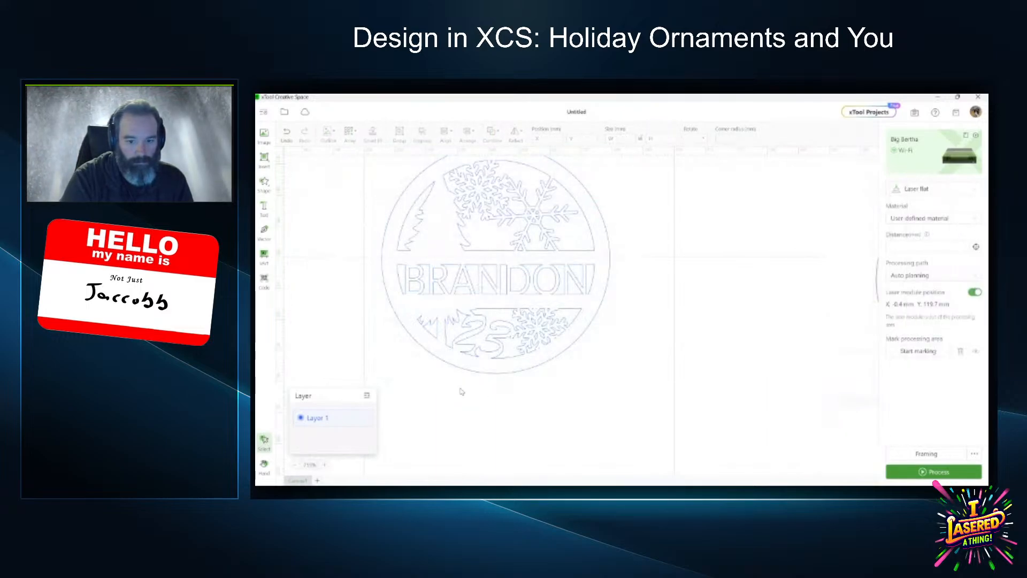
Inspect the combined name lettering and set the whole ornament to Engrave for a filled preview.
scroll(430, 371, up, 5)
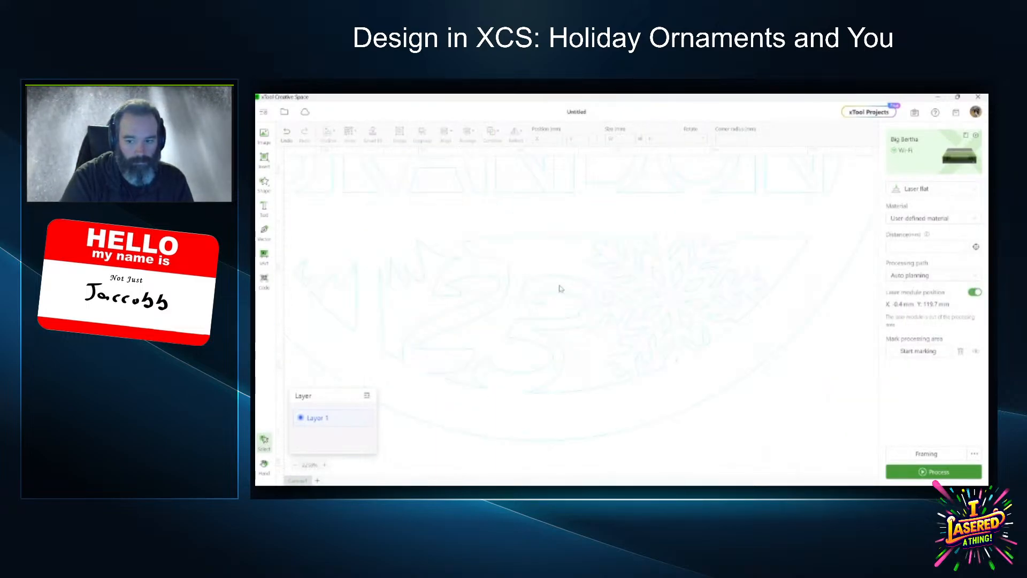
scroll(561, 289, up, 3)
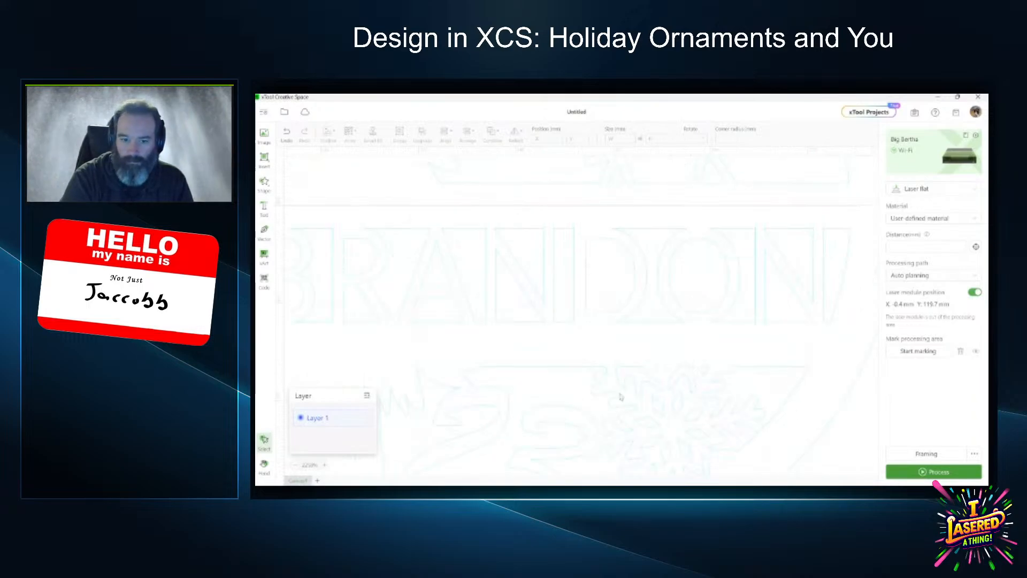
scroll(620, 397, down, 5)
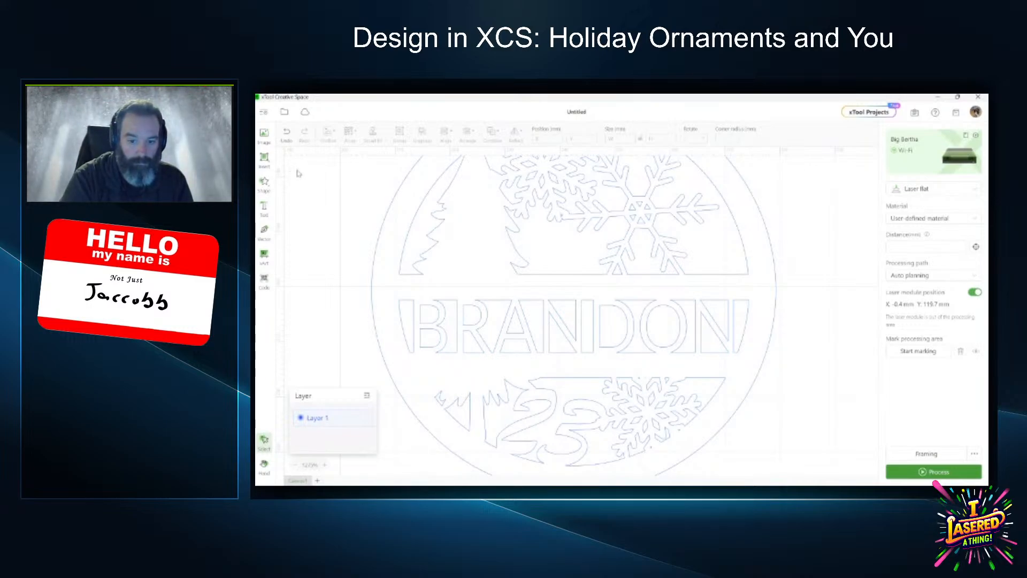
scroll(312, 185, down, 3)
scroll(546, 325, up, 3)
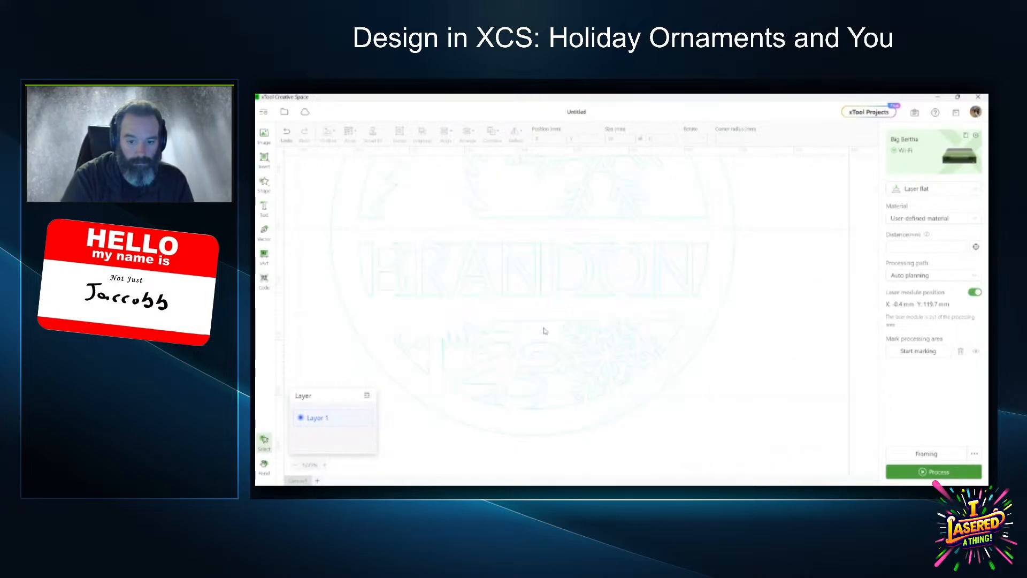
scroll(544, 332, down, 3)
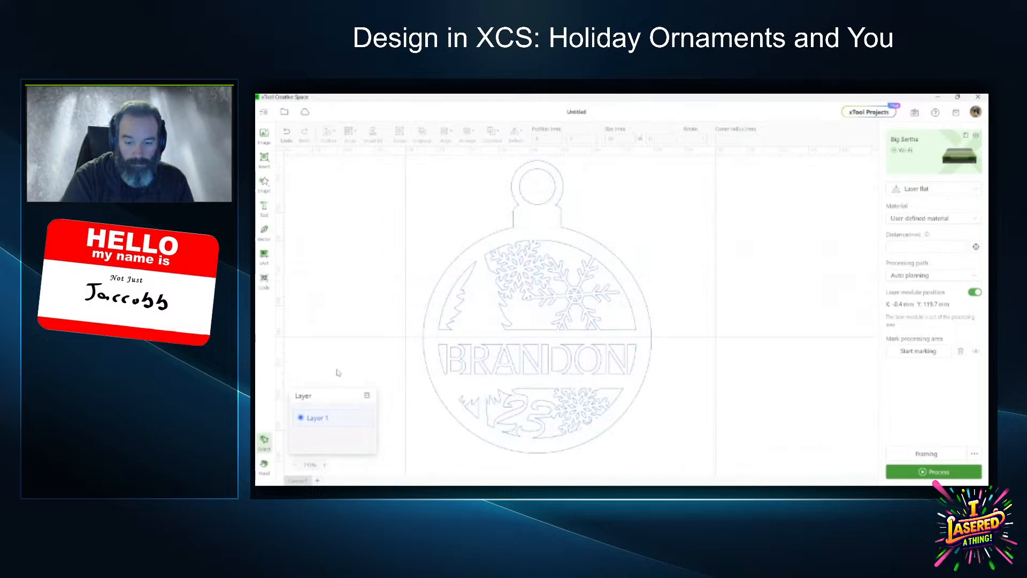
click(513, 328)
click(935, 282)
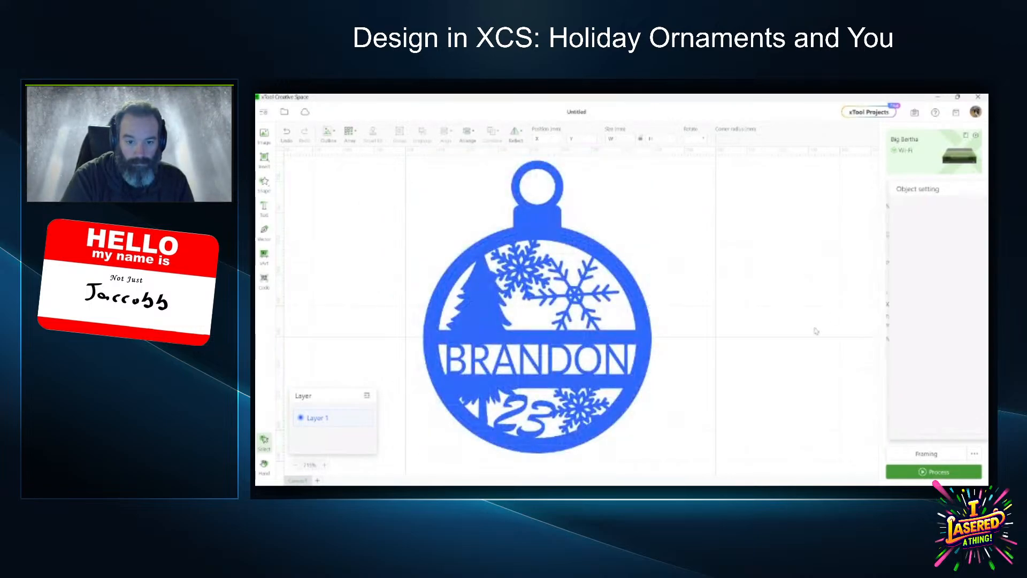
click(760, 411)
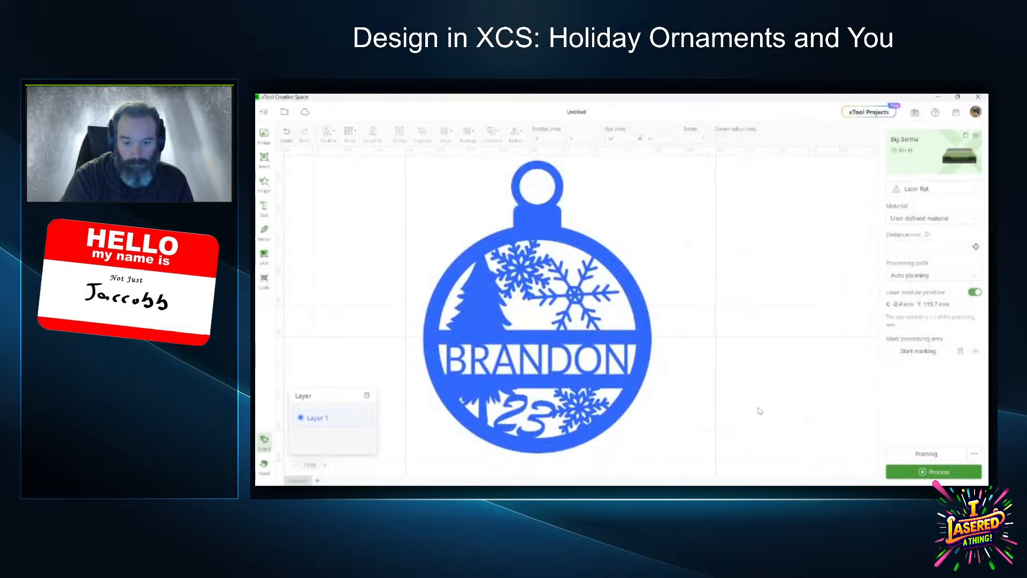
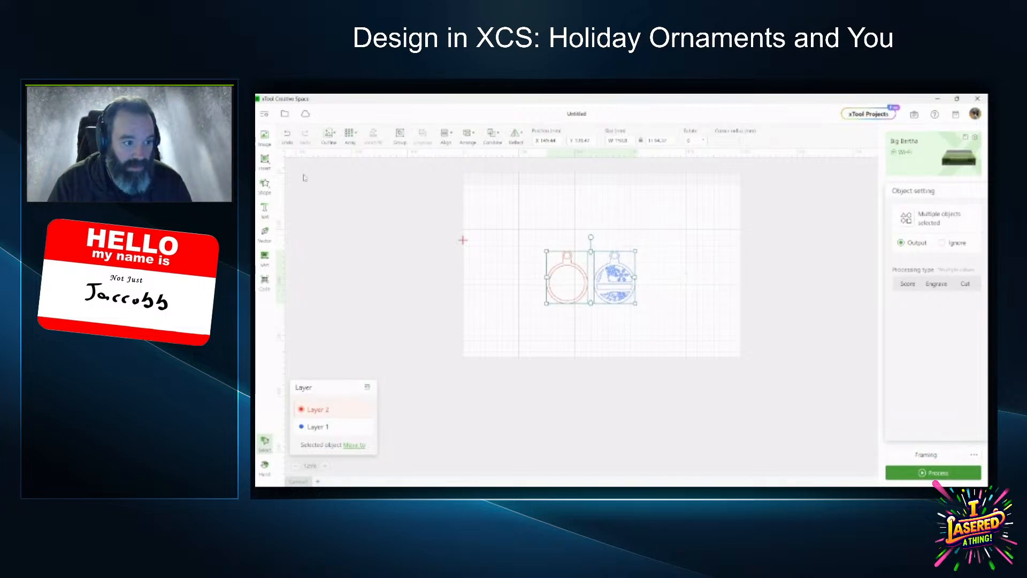
Draw a circle about 73 mm in diameter beside the two ornament shapes and delete it.
click(497, 238)
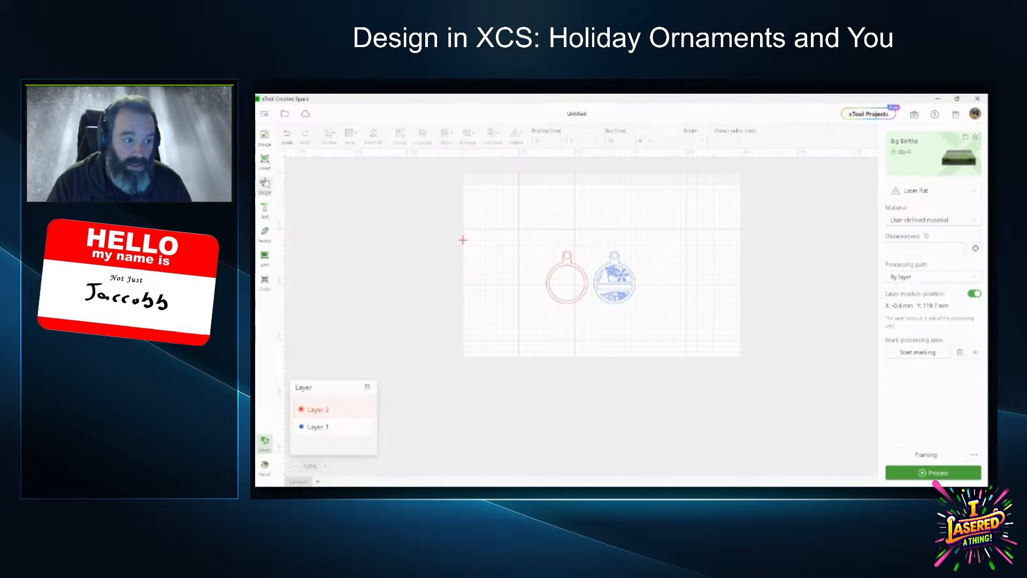
click(264, 160)
click(298, 191)
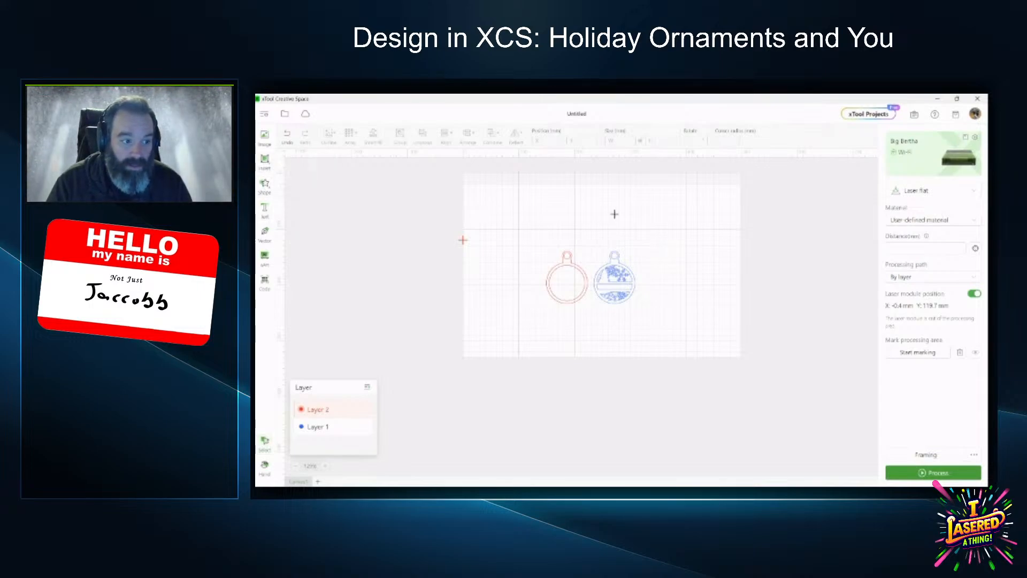
drag(643, 216, 684, 252)
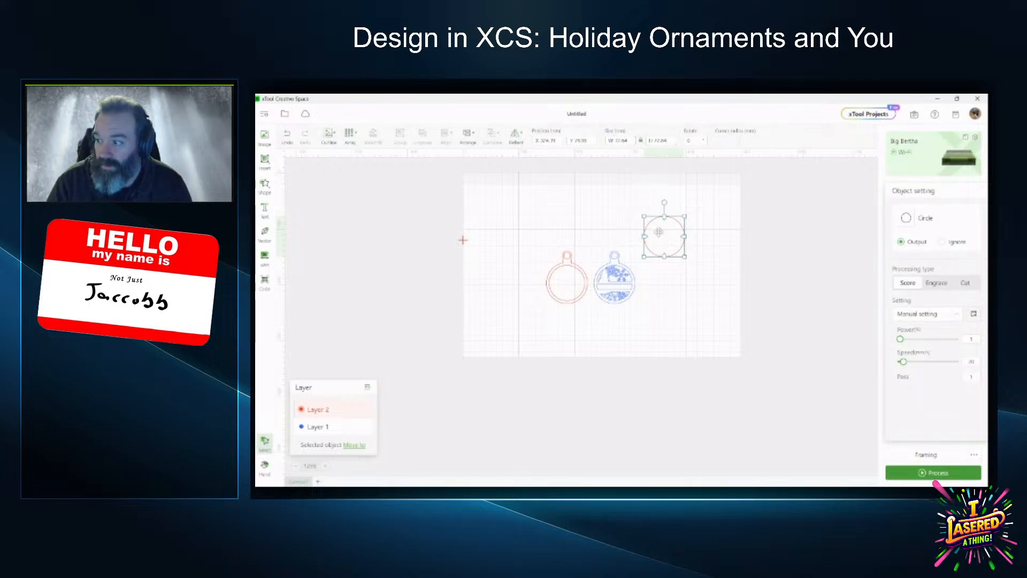
key(Delete)
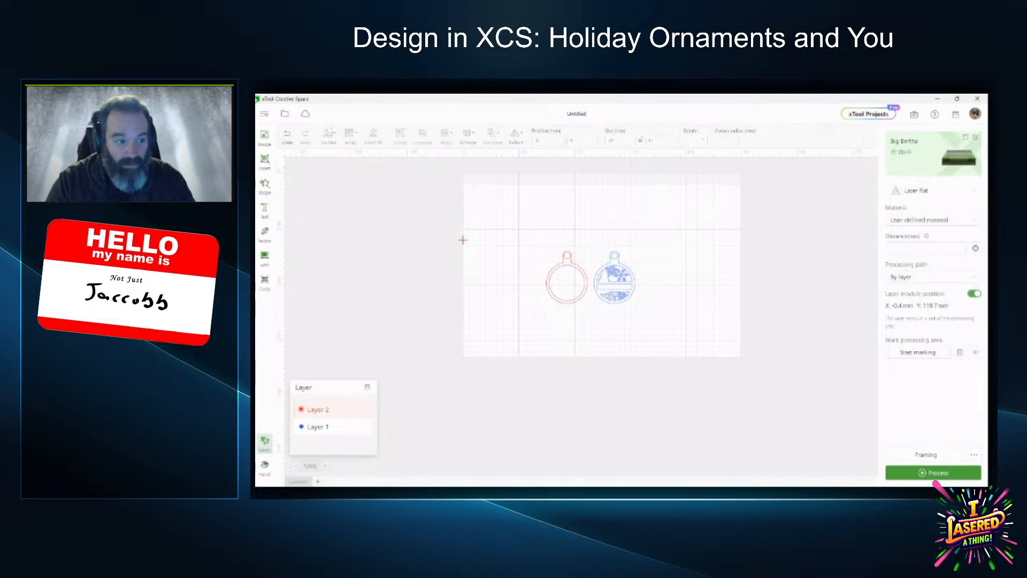
Save the project to the Desktop as an XCS project named OrnamentWithBlank.
click(285, 114)
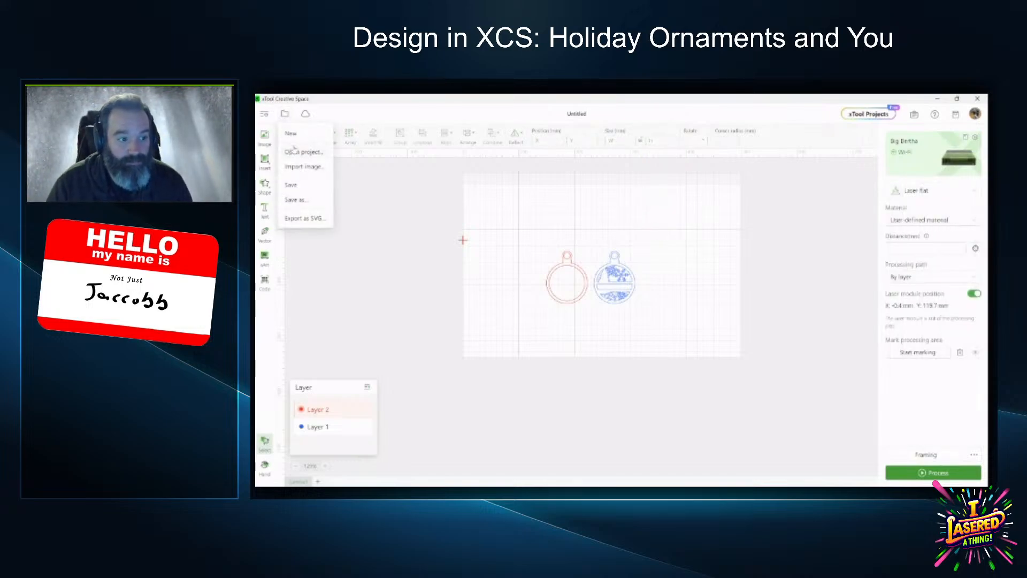
click(295, 199)
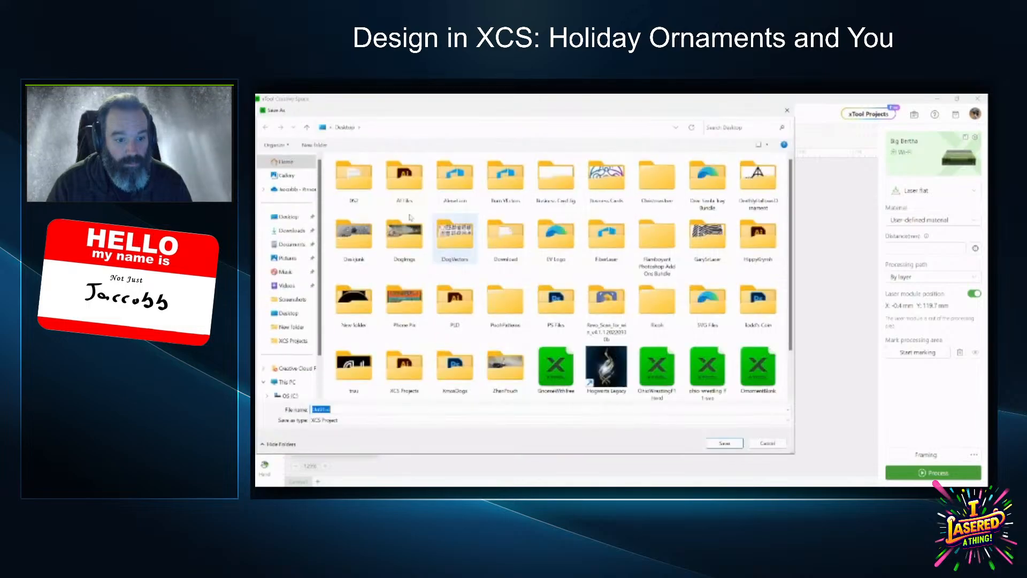
text(Orna)
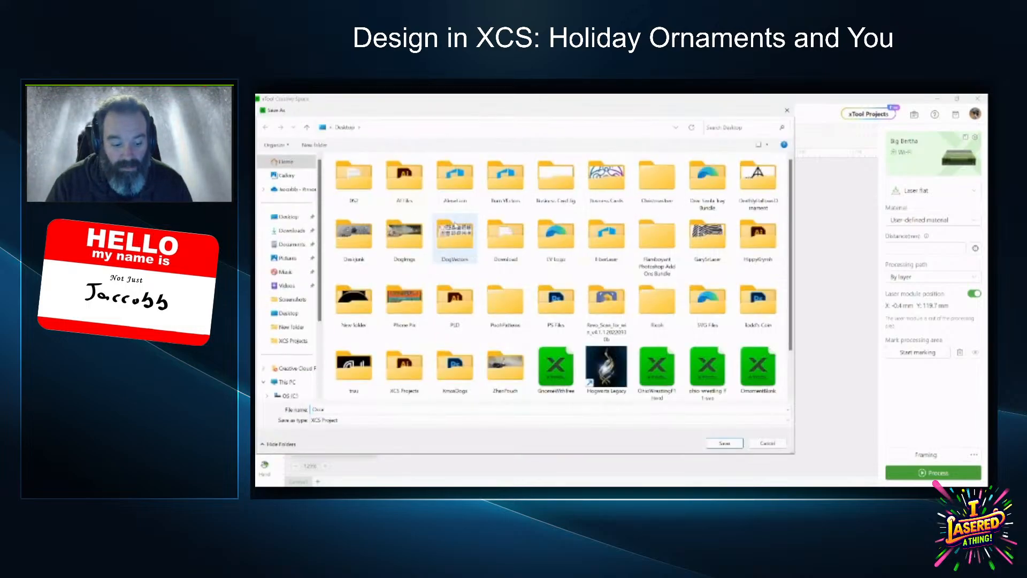
text(mentWithBa)
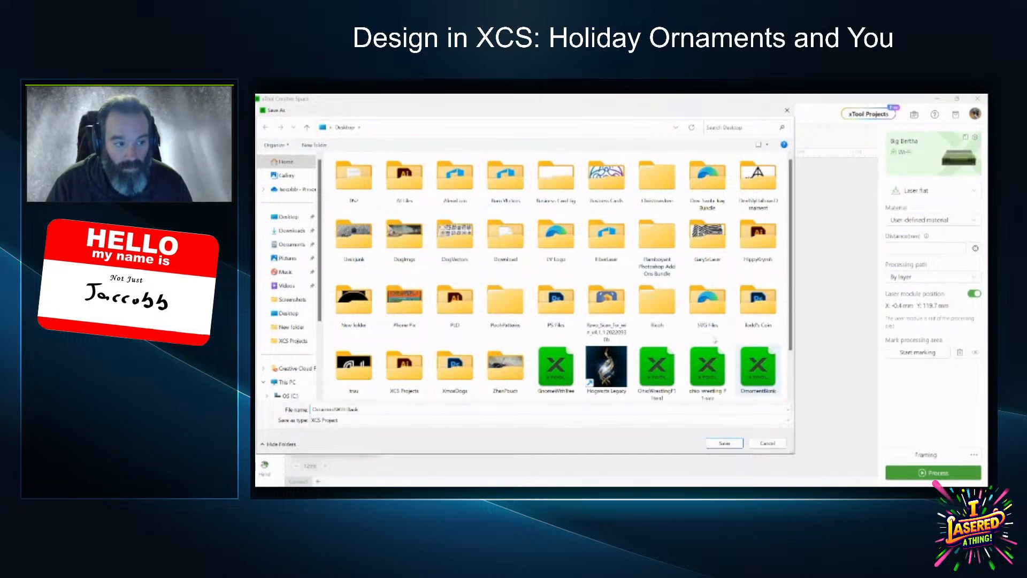
click(724, 443)
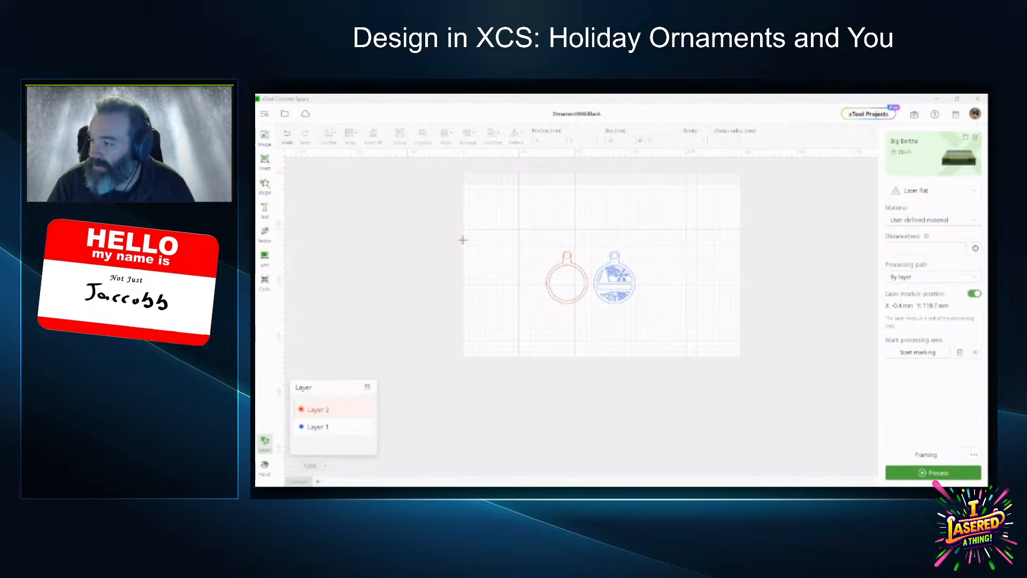
Insert a heart shape, enlarge it to about 220 mm wide and place it around both ornament shapes.
click(265, 184)
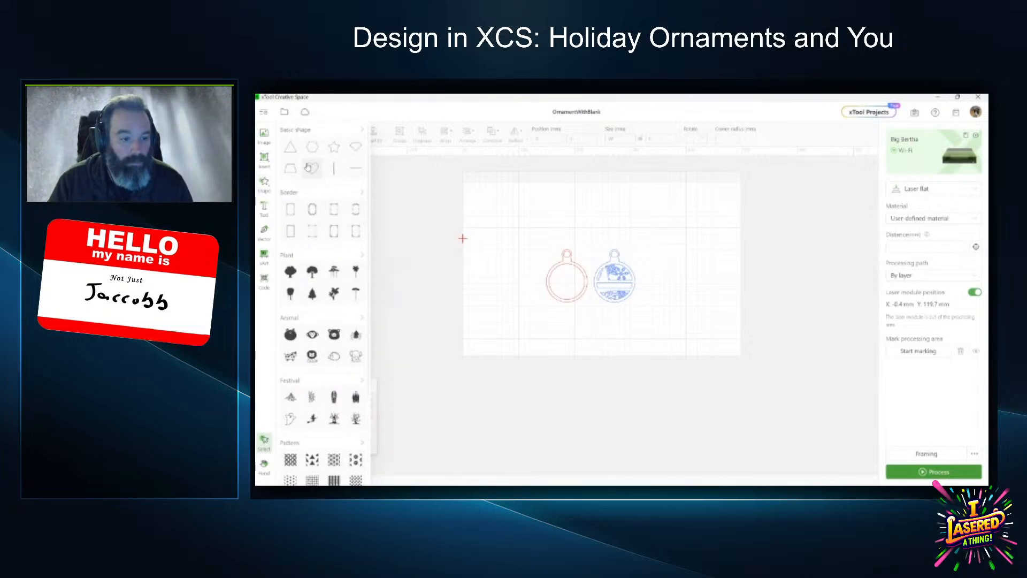
click(310, 168)
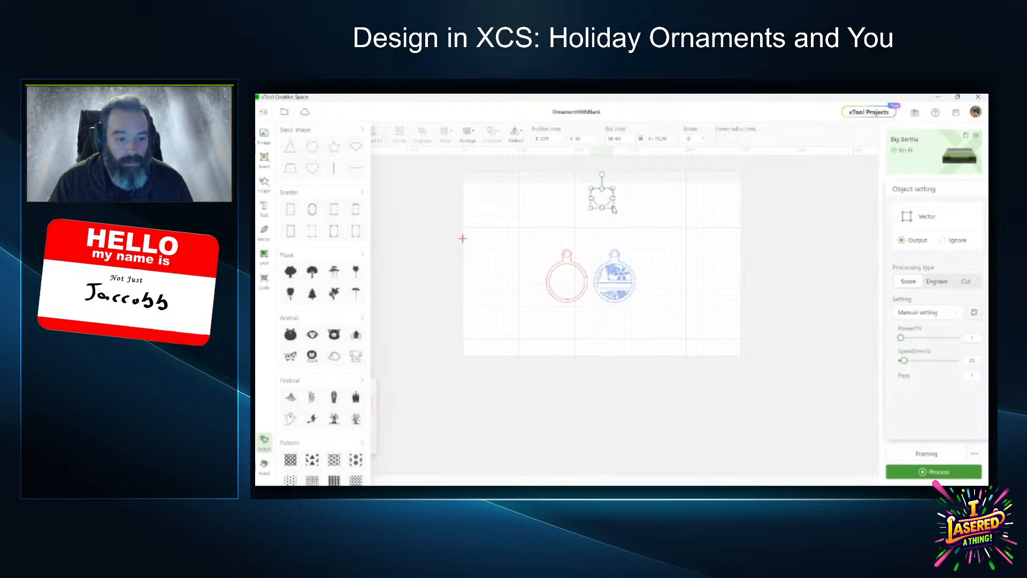
drag(614, 210, 713, 296)
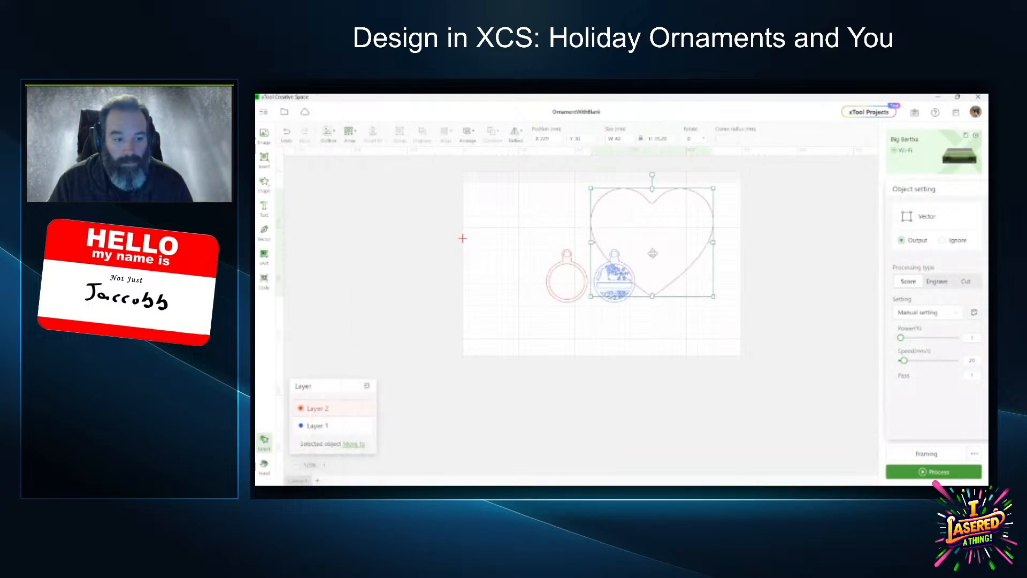
drag(652, 253, 598, 293)
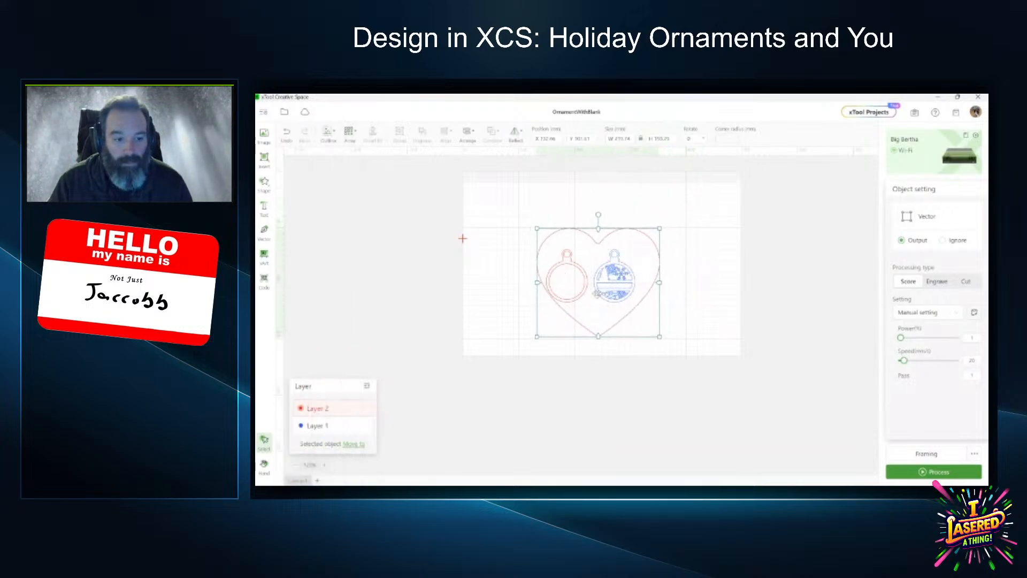
Set the large heart's processing type to Engrave and inspect its filled preview with nothing selected.
click(946, 288)
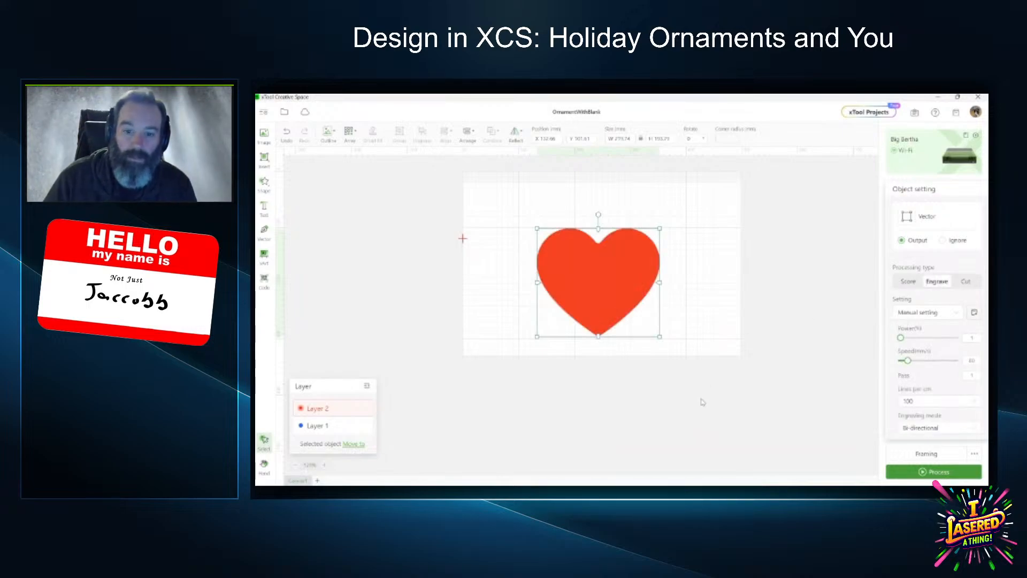
scroll(663, 365, up, 3)
scroll(645, 356, up, 2)
click(784, 324)
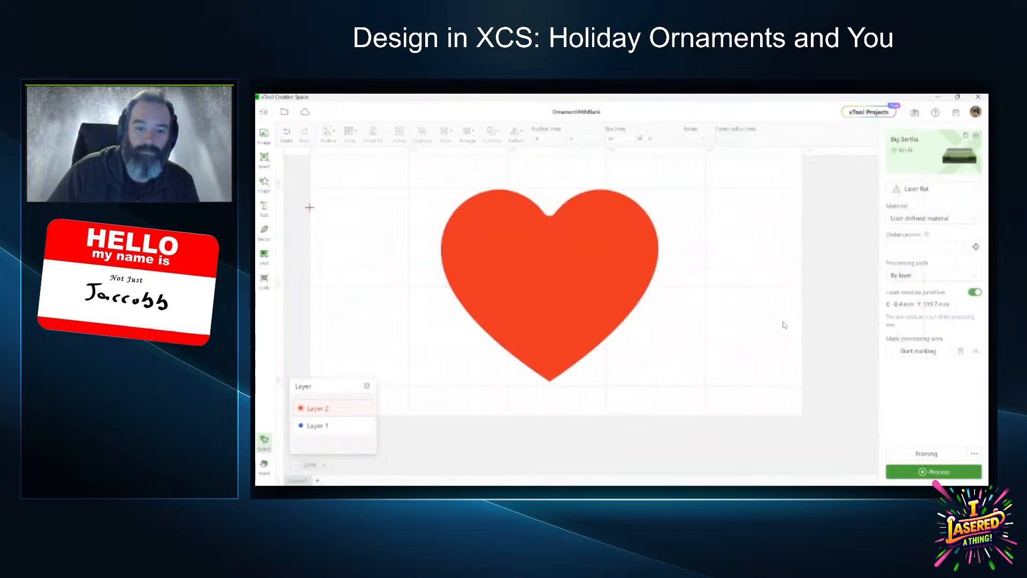